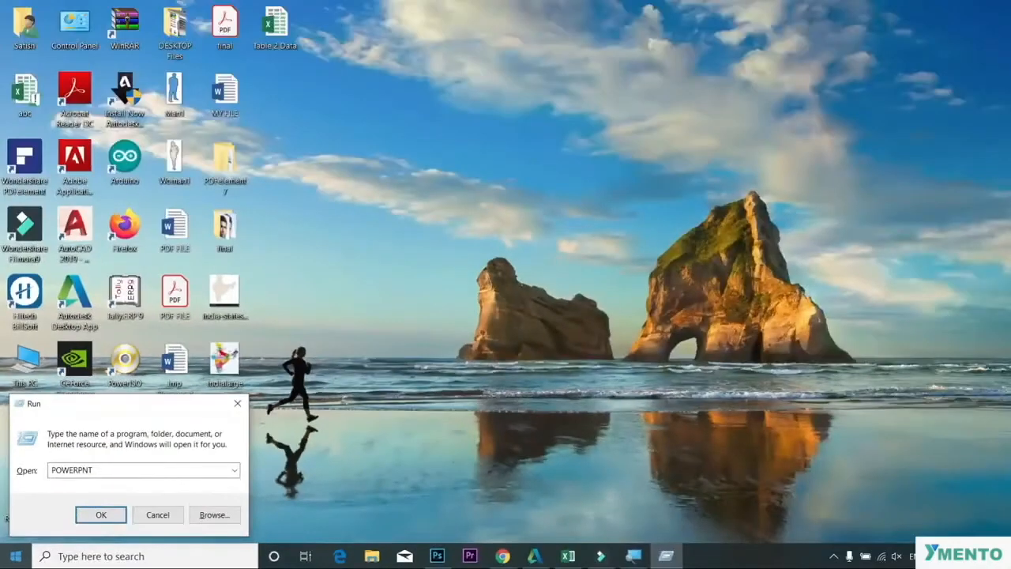
Step: Launch PowerPoint from the Run dialog and scroll through the available start-screen templates
key(Return)
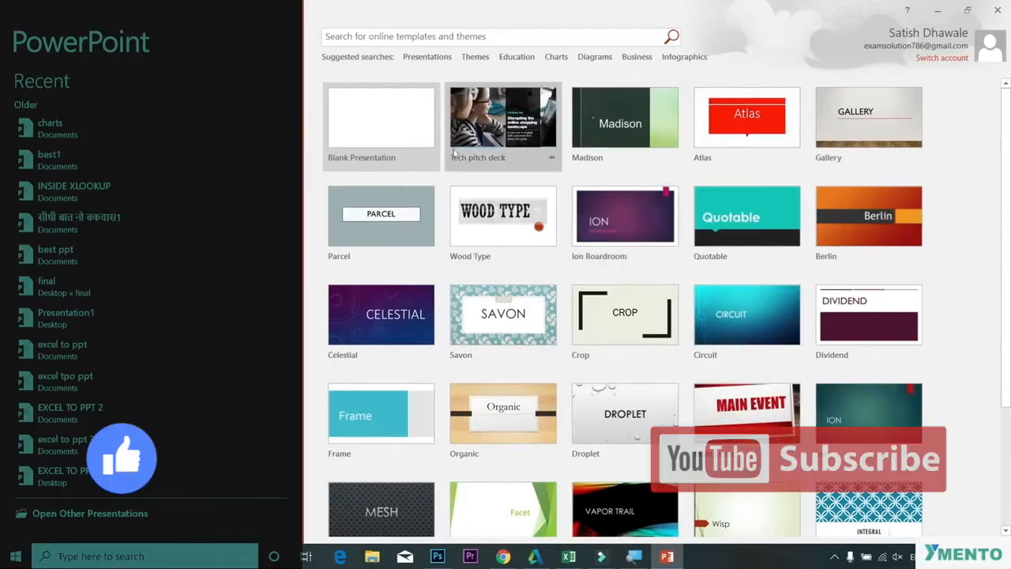
scroll(967, 252, down, 5)
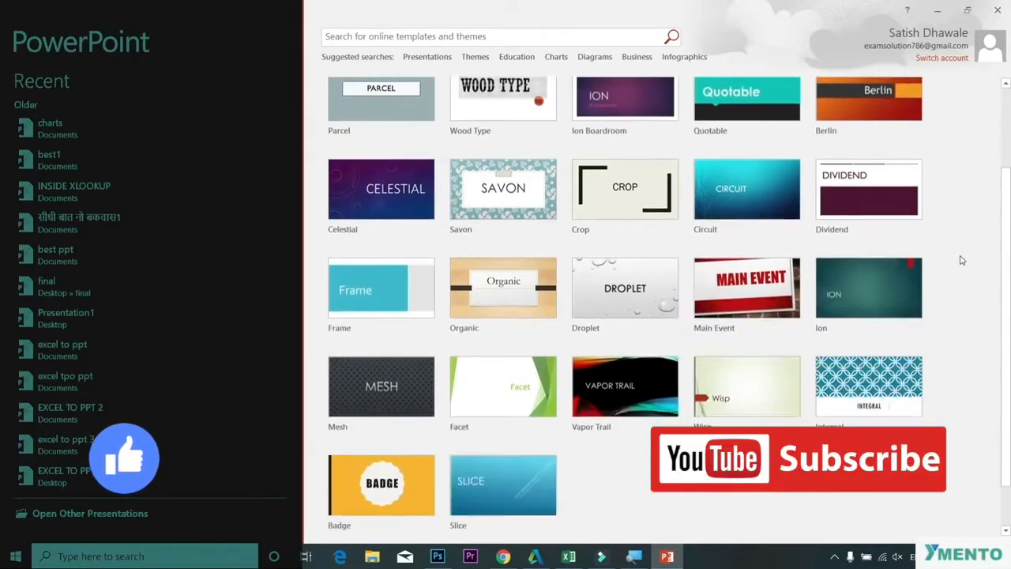
scroll(961, 260, up, 4)
scroll(961, 259, up, 1)
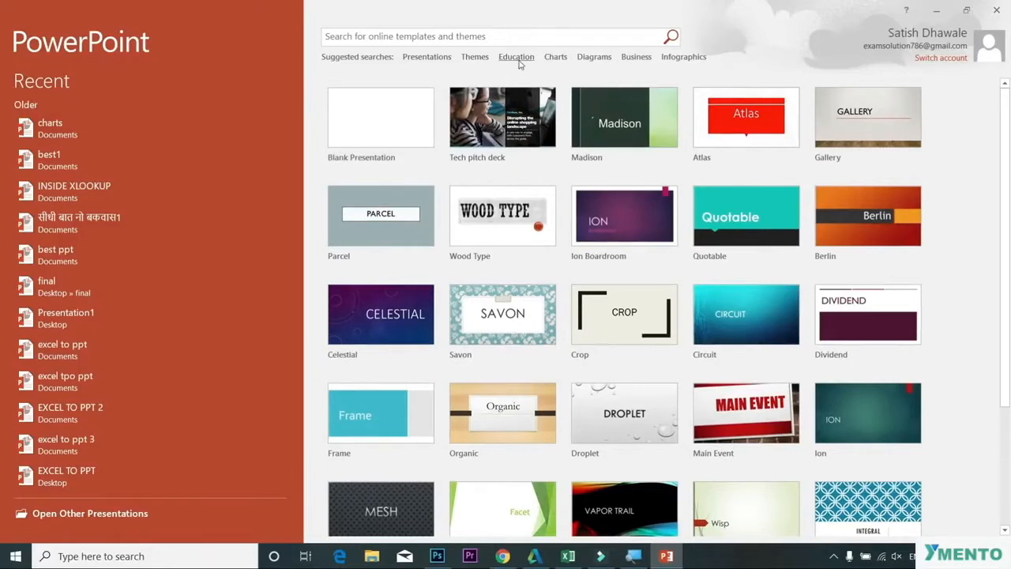
Step: Browse the Education template suggestions, then return to the home template list
click(518, 61)
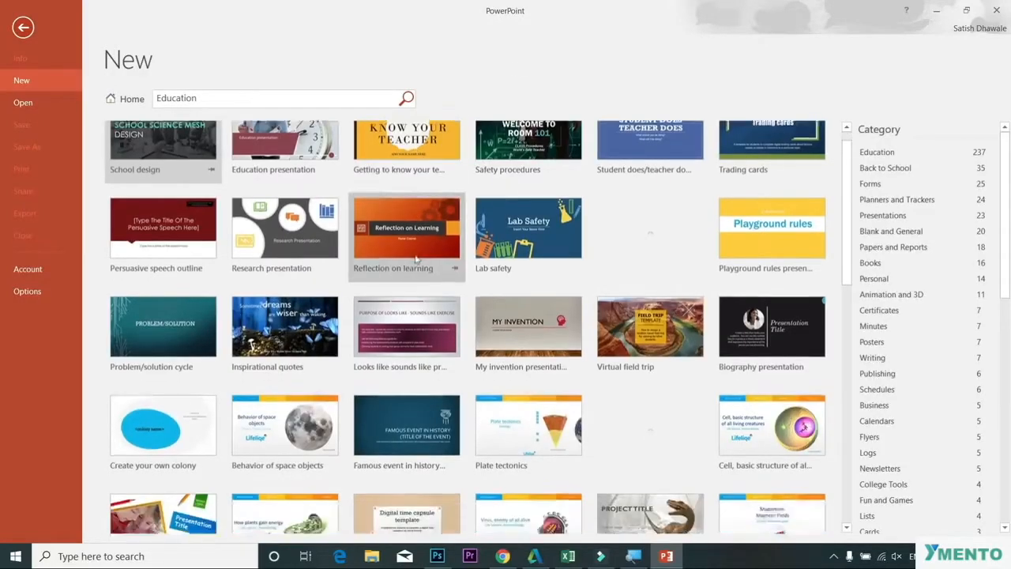
scroll(416, 261, down, 3)
scroll(415, 257, up, 3)
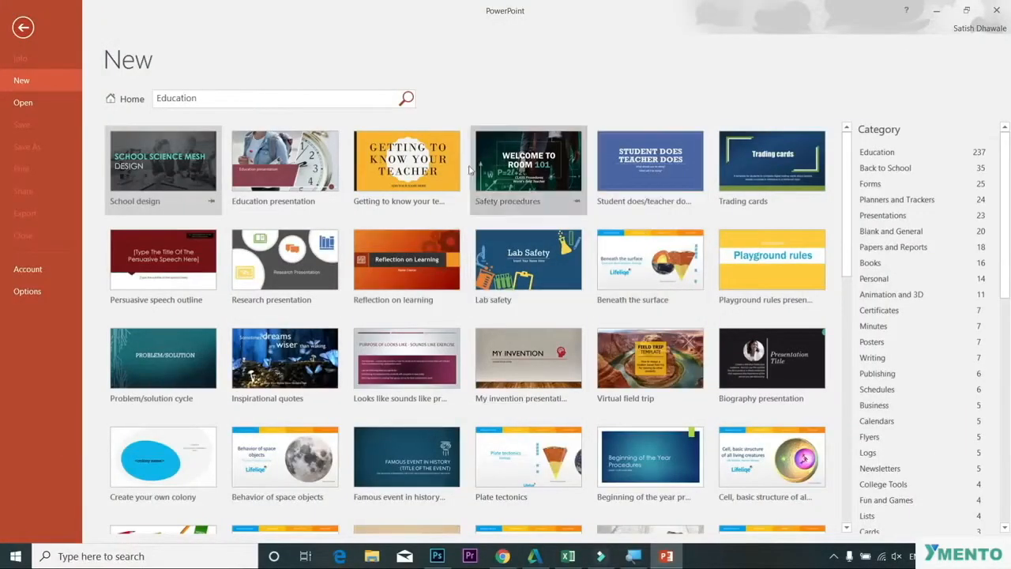
click(132, 100)
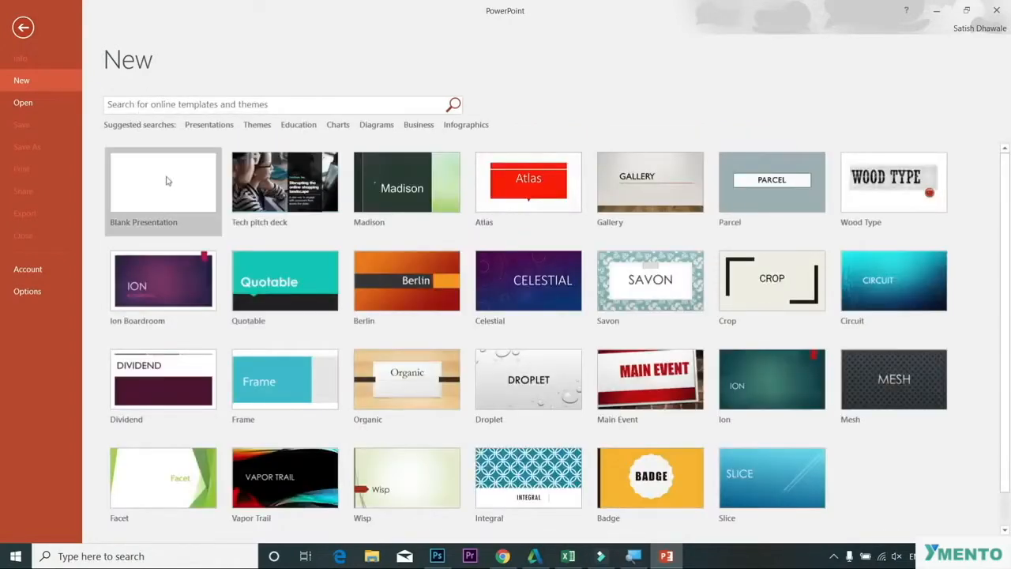
Step: Create a blank presentation and examine the Transitions, Animations and Slide Show ribbon tabs before returning to Home
click(153, 188)
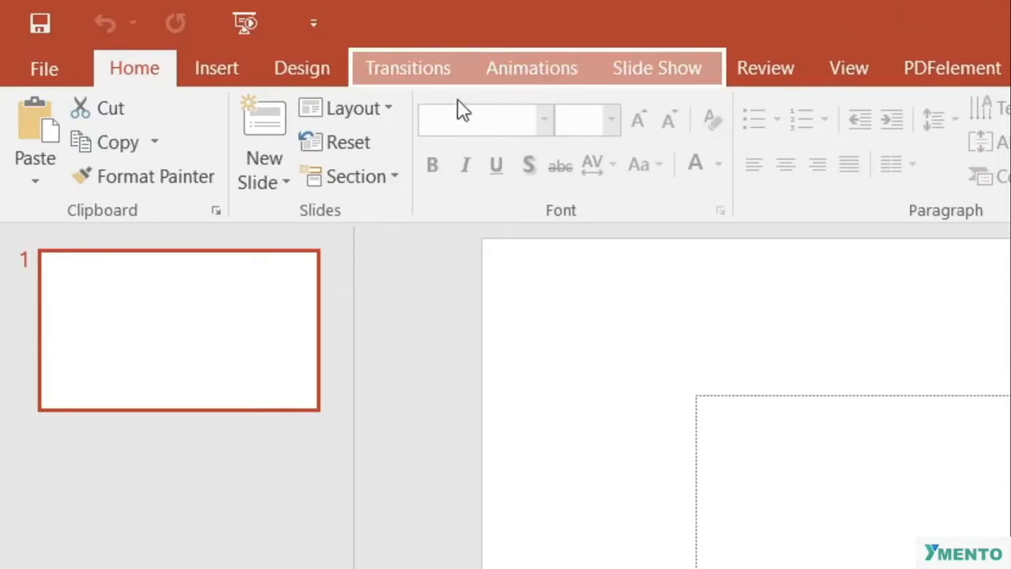
click(424, 79)
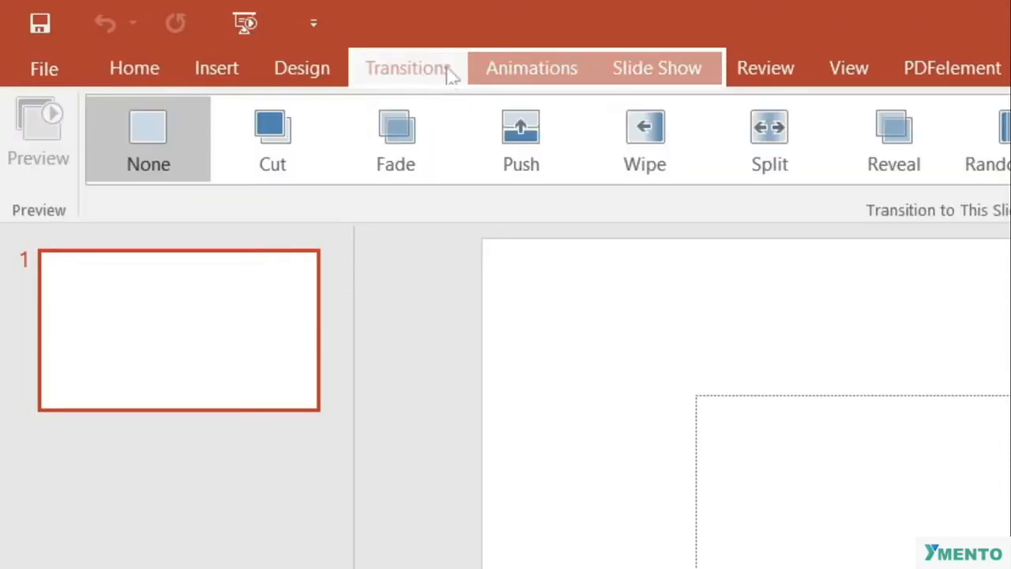
click(509, 70)
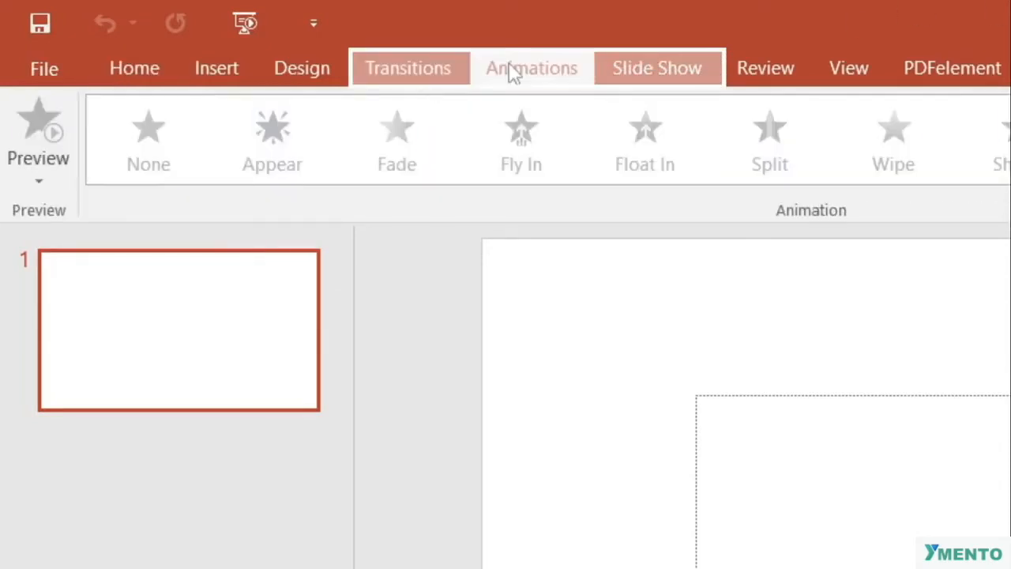
click(626, 71)
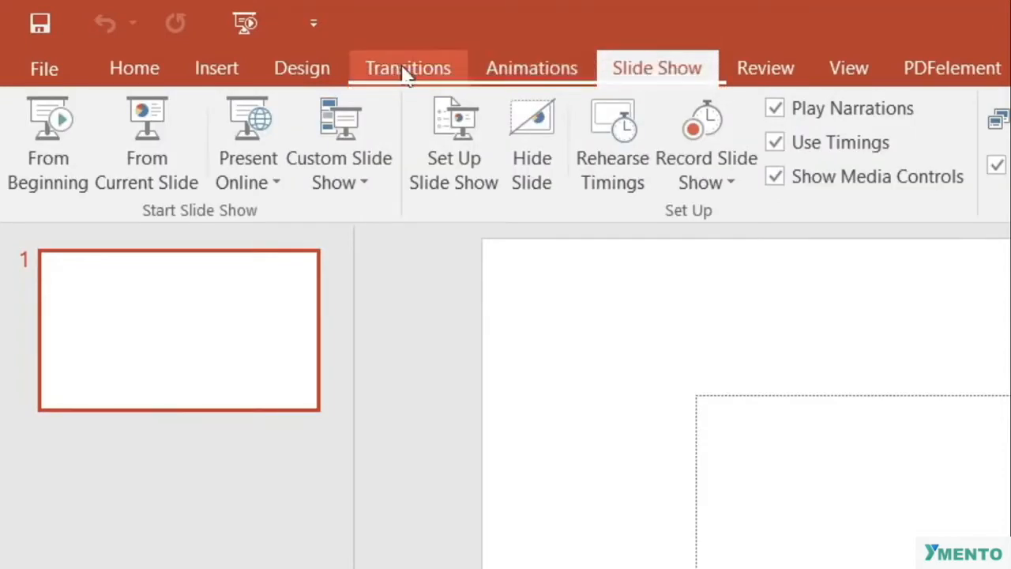
click(403, 68)
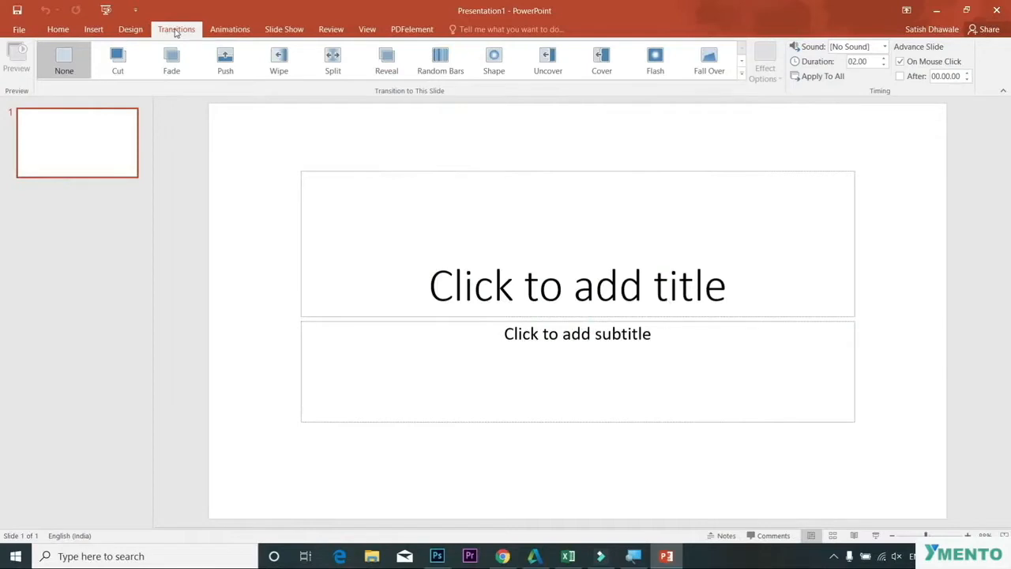
click(223, 30)
click(287, 30)
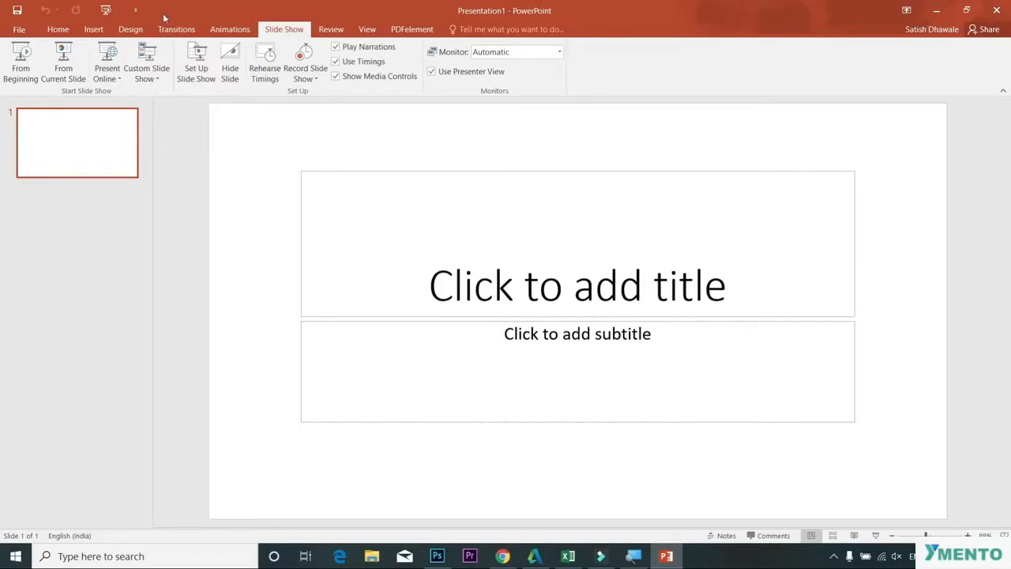
click(57, 30)
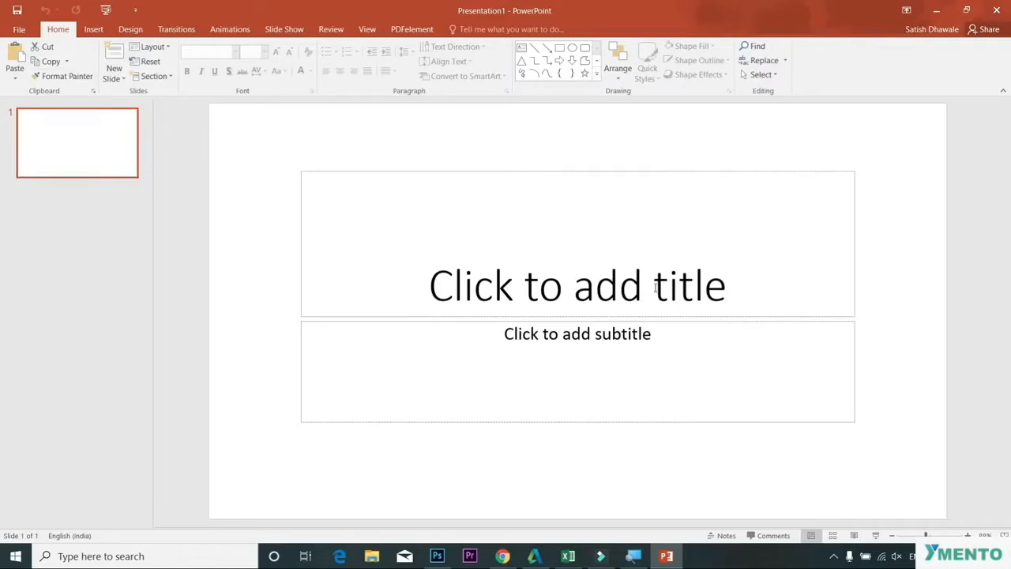
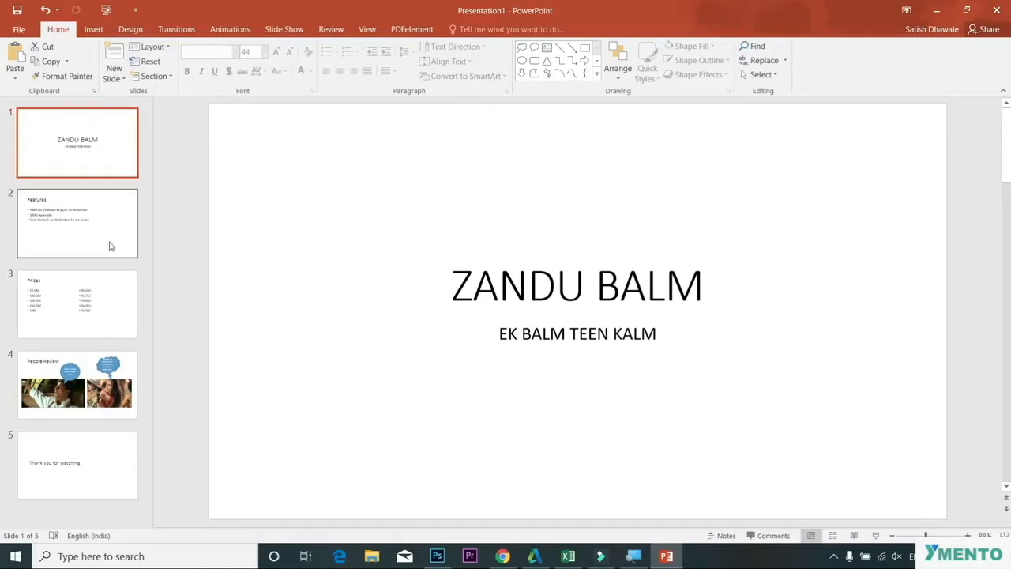
Step: Browse the Prices and People Review slides and view the available slide layout options
click(96, 306)
click(98, 369)
click(98, 293)
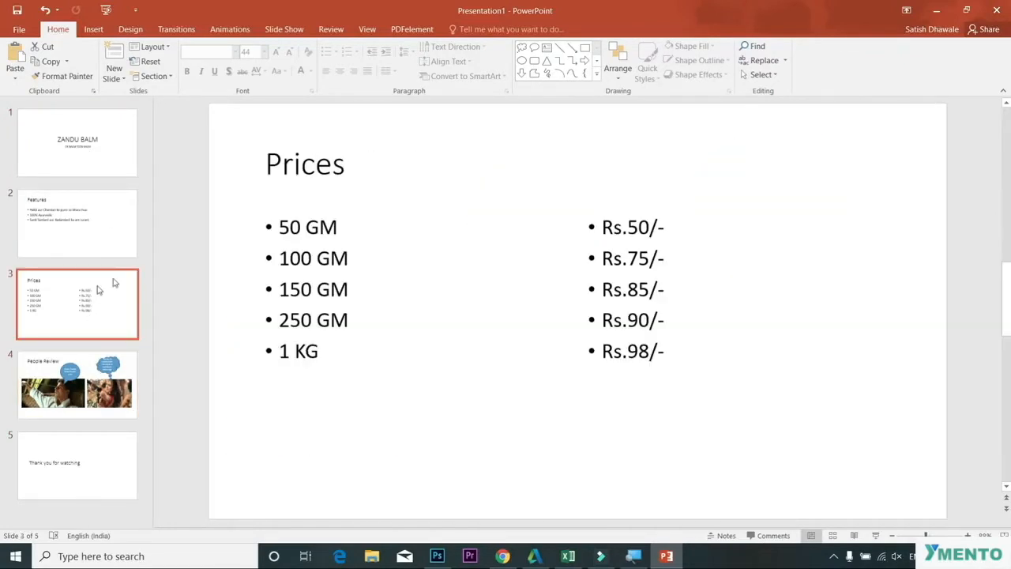
click(152, 47)
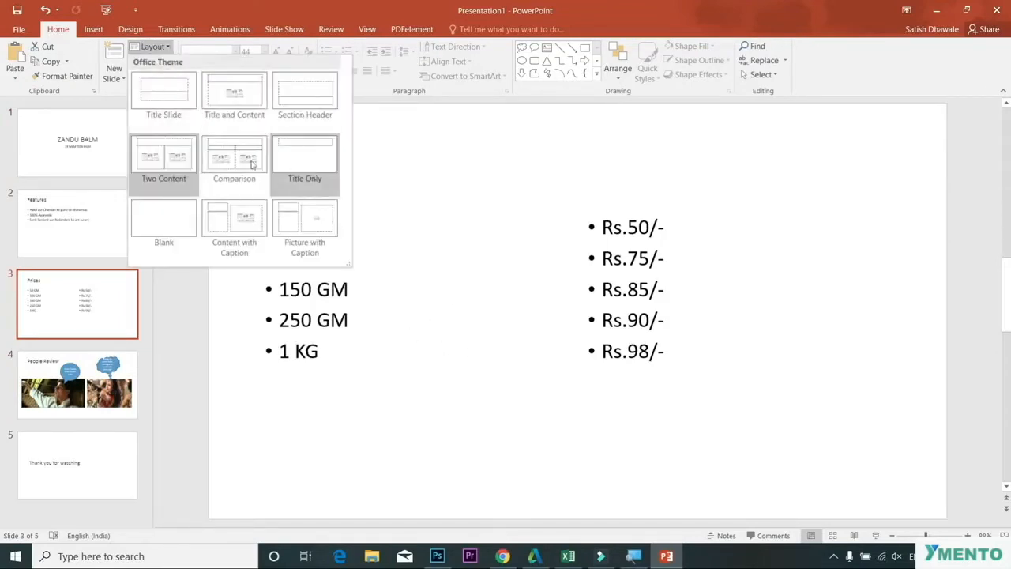
click(80, 384)
click(82, 379)
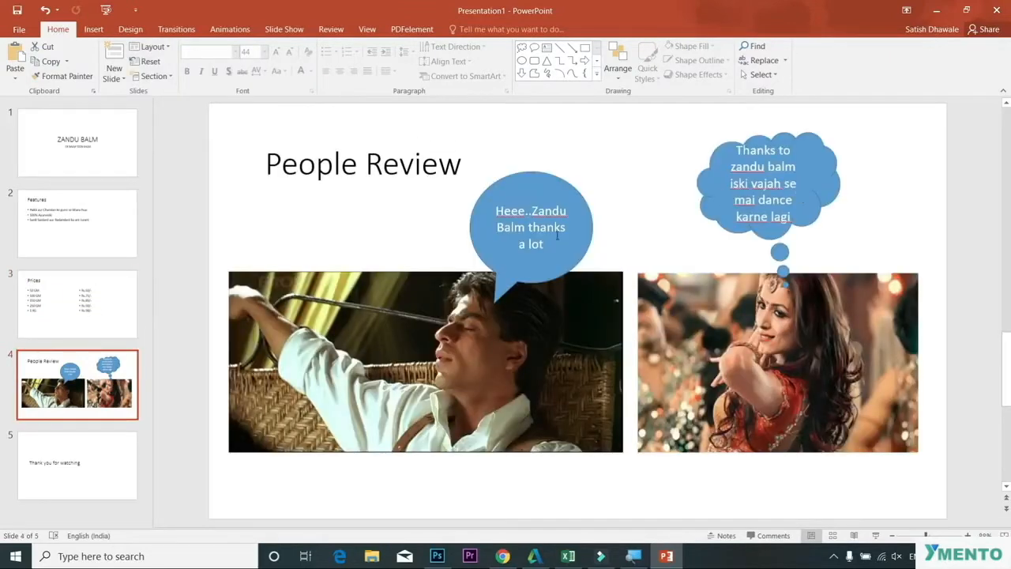
click(902, 230)
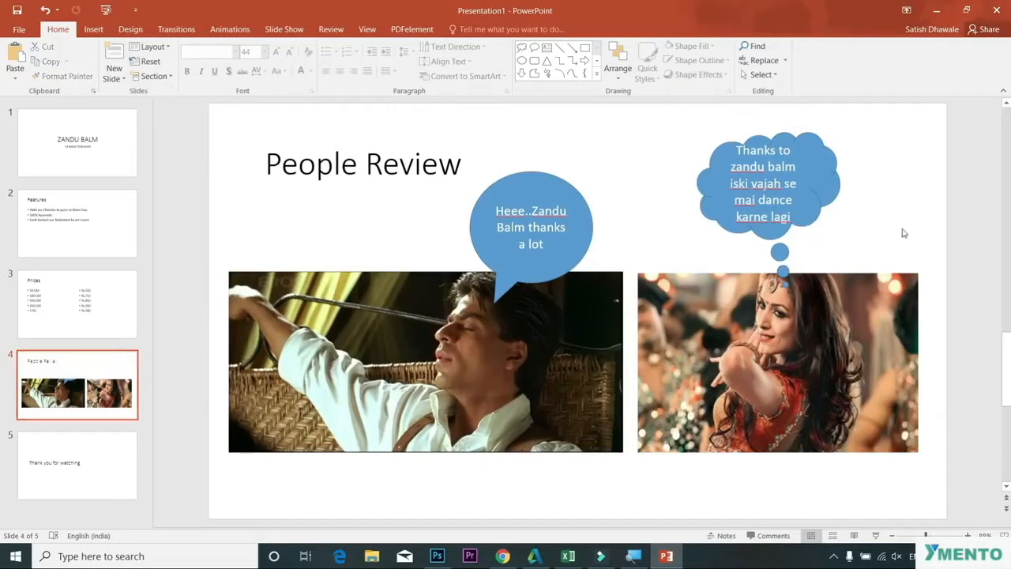
Step: Open the shapes gallery to review the available shape categories without inserting one
click(93, 29)
click(213, 61)
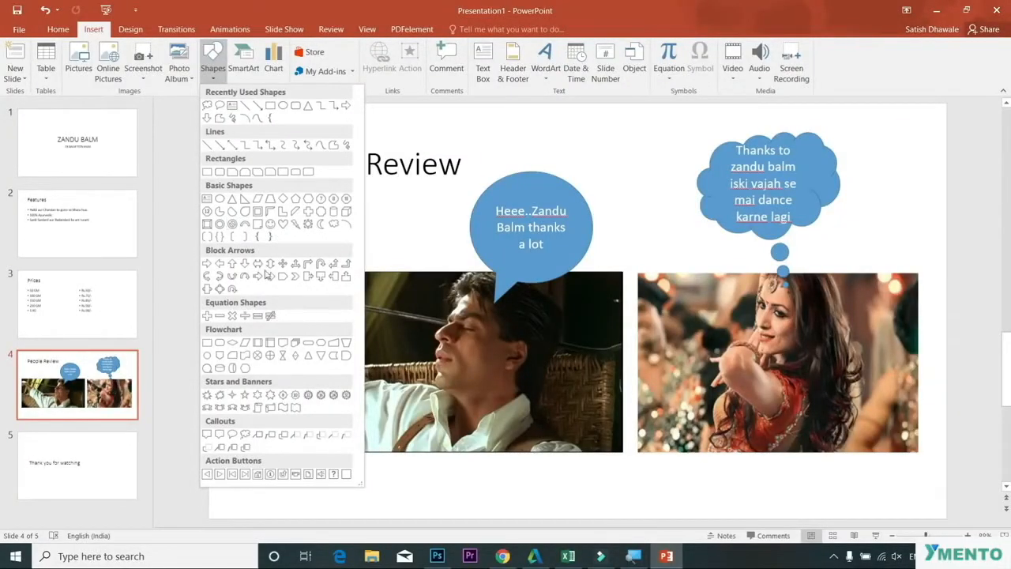
click(405, 246)
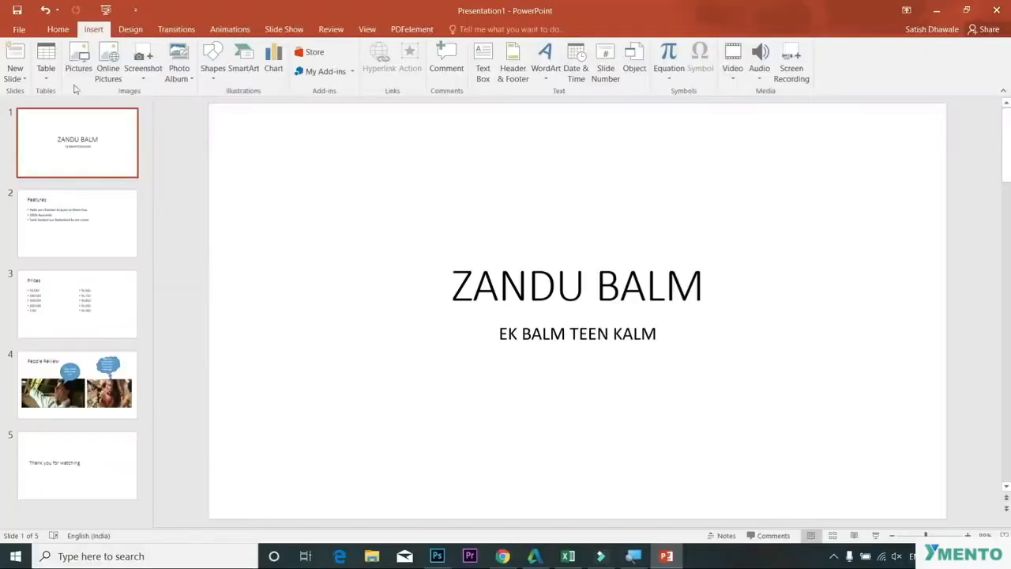
Step: Expand the full themes gallery to browse the available Office themes
click(119, 33)
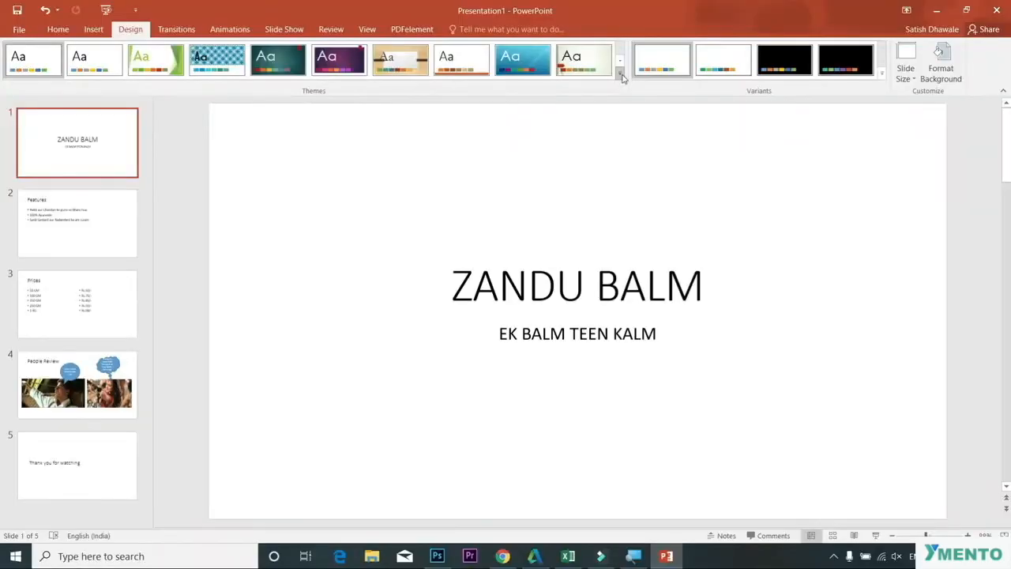
click(621, 74)
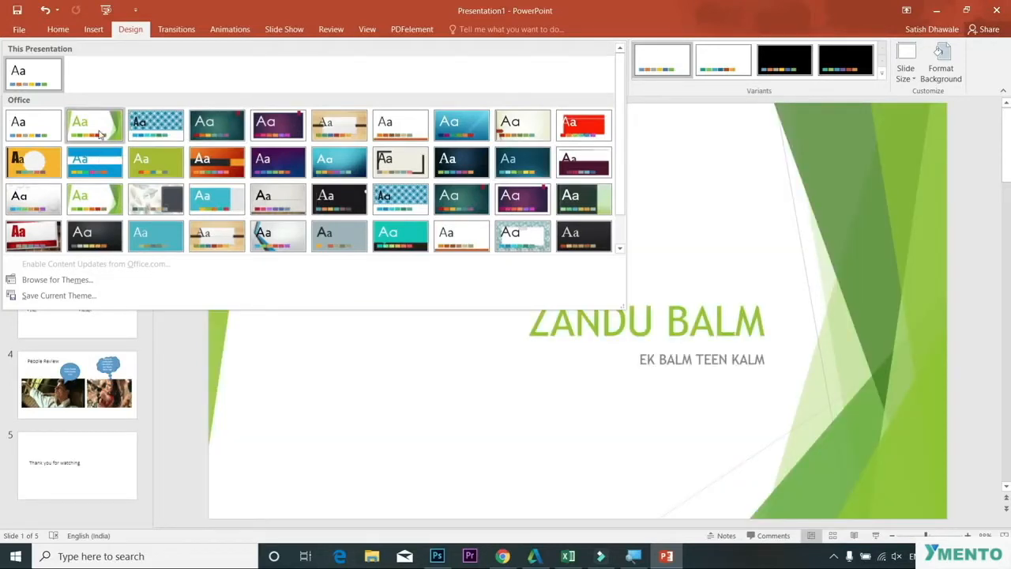
click(183, 438)
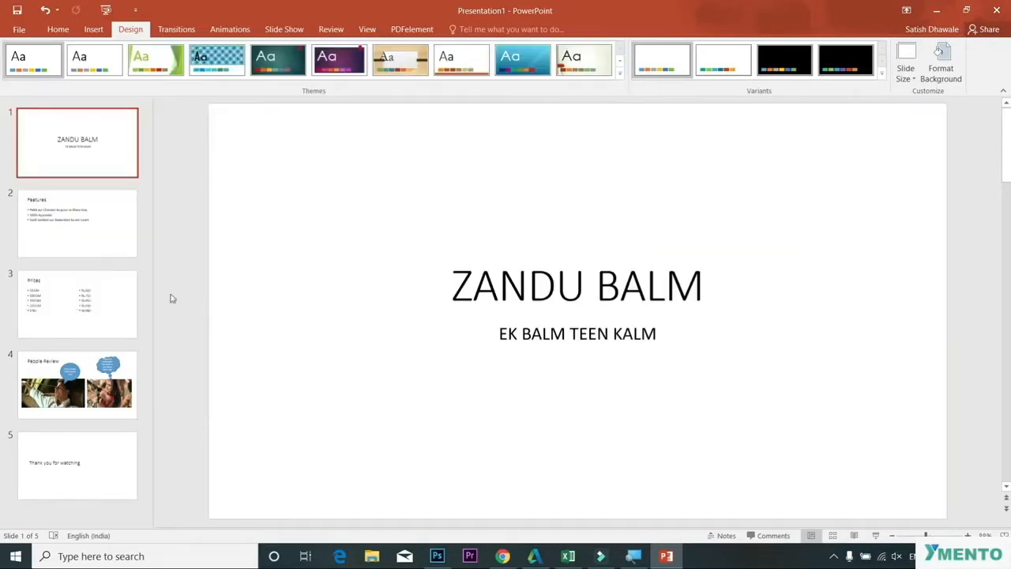
Step: Apply the Facet theme and then the teal theme with the red tab to all slides
click(119, 237)
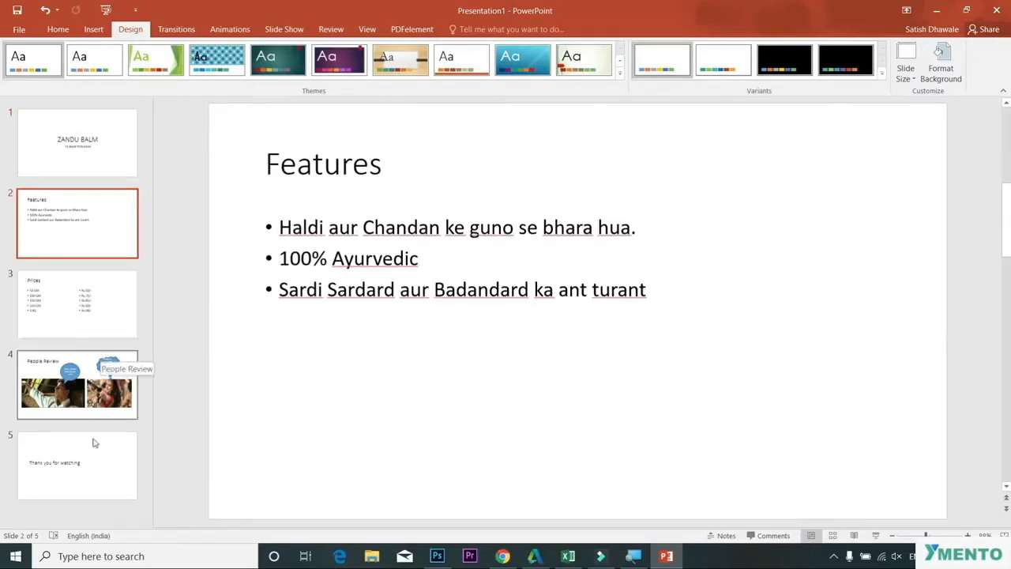
click(117, 151)
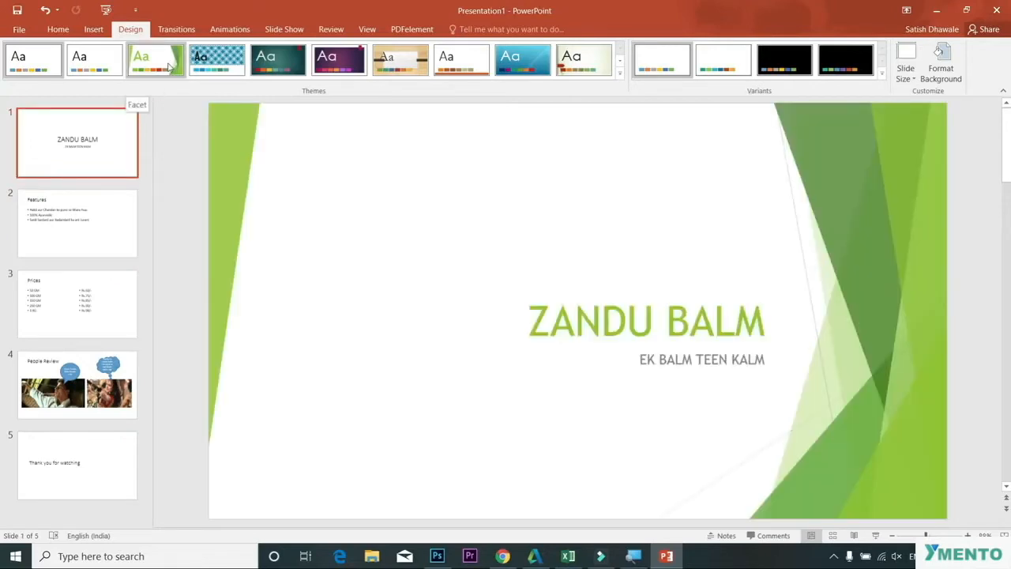
click(169, 67)
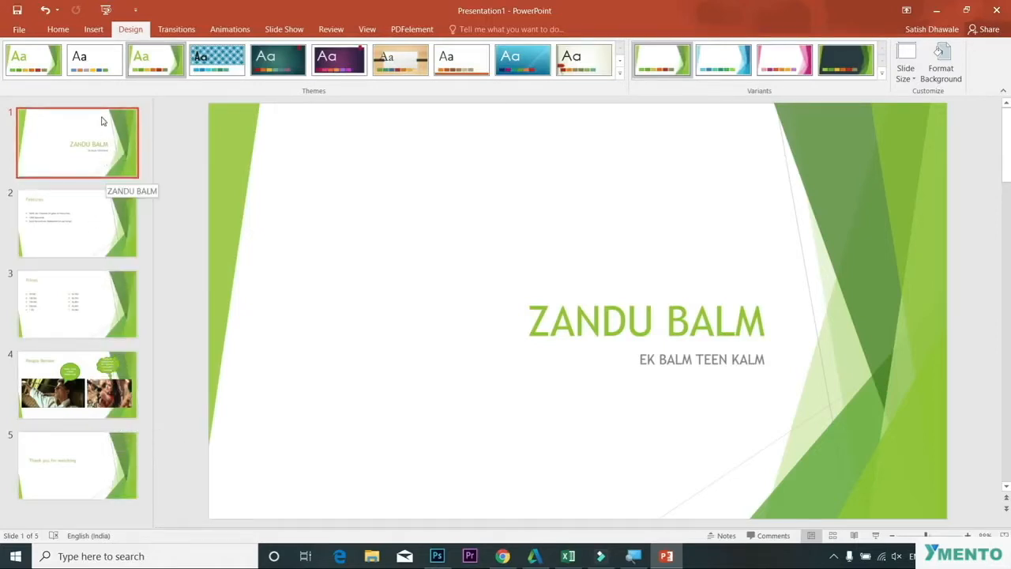
click(275, 70)
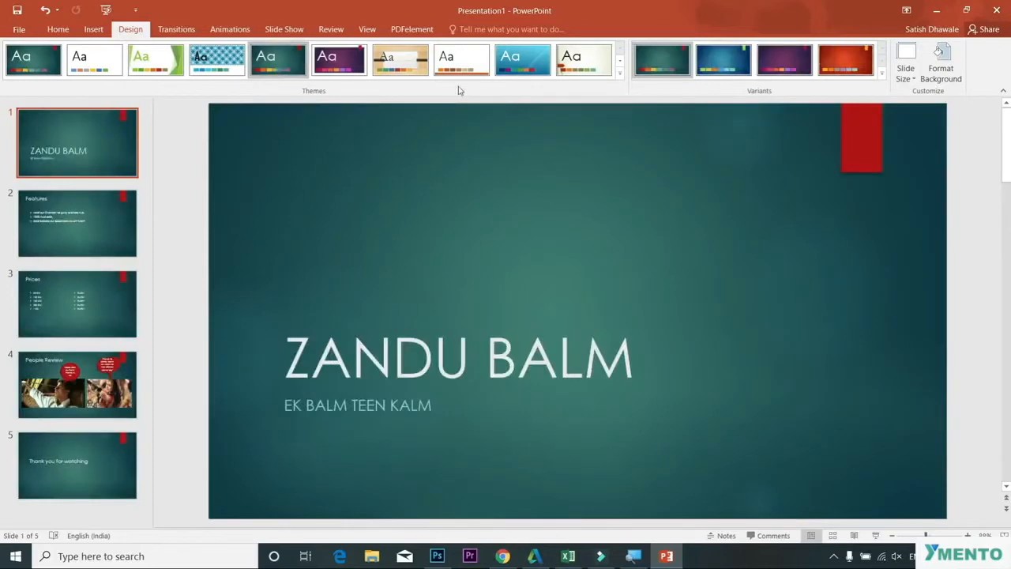
Step: Apply the orange theme with the black title band to all slides from the full gallery and review each slide
click(619, 72)
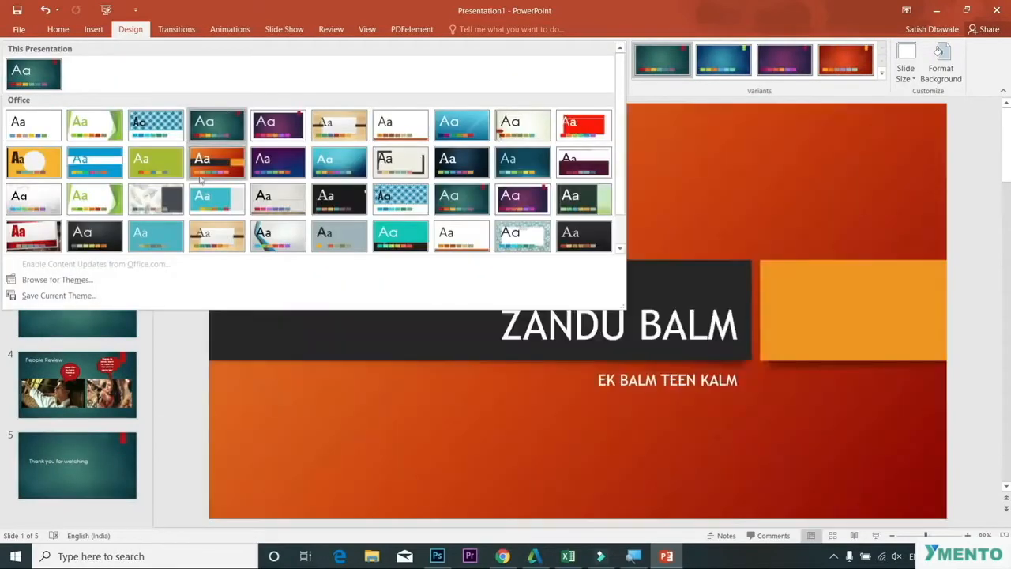
click(203, 170)
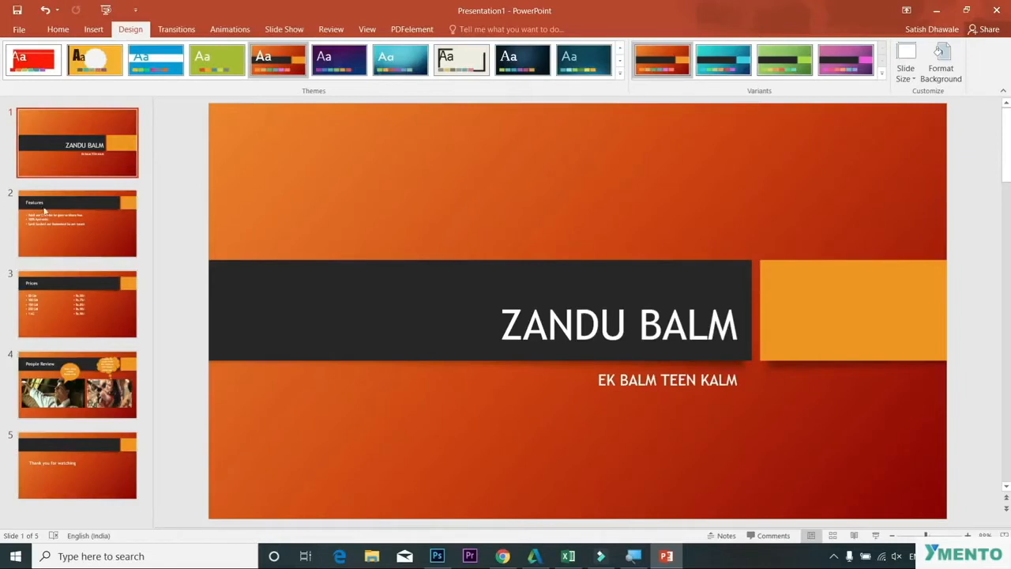
click(79, 218)
click(85, 310)
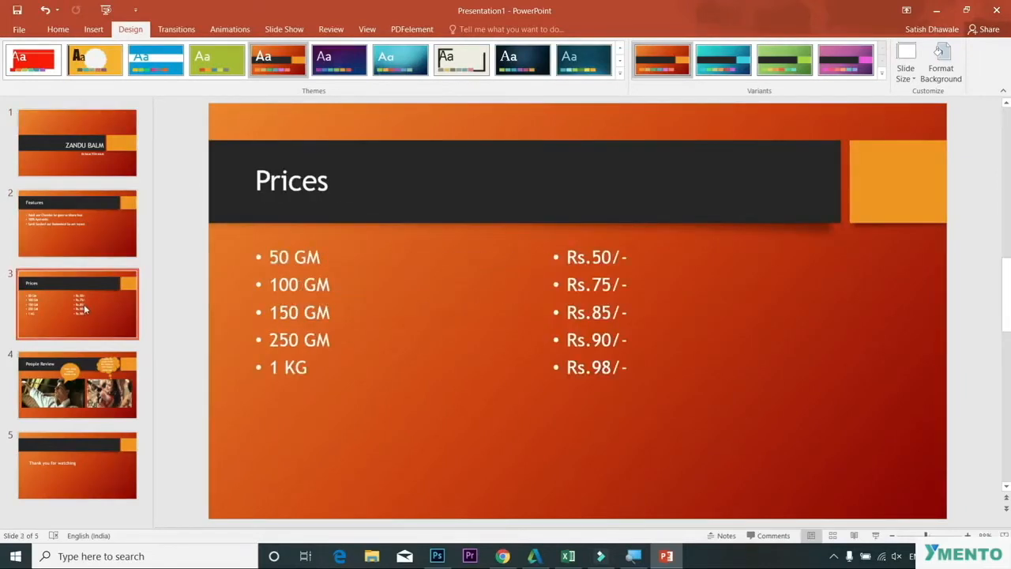
click(90, 389)
click(80, 449)
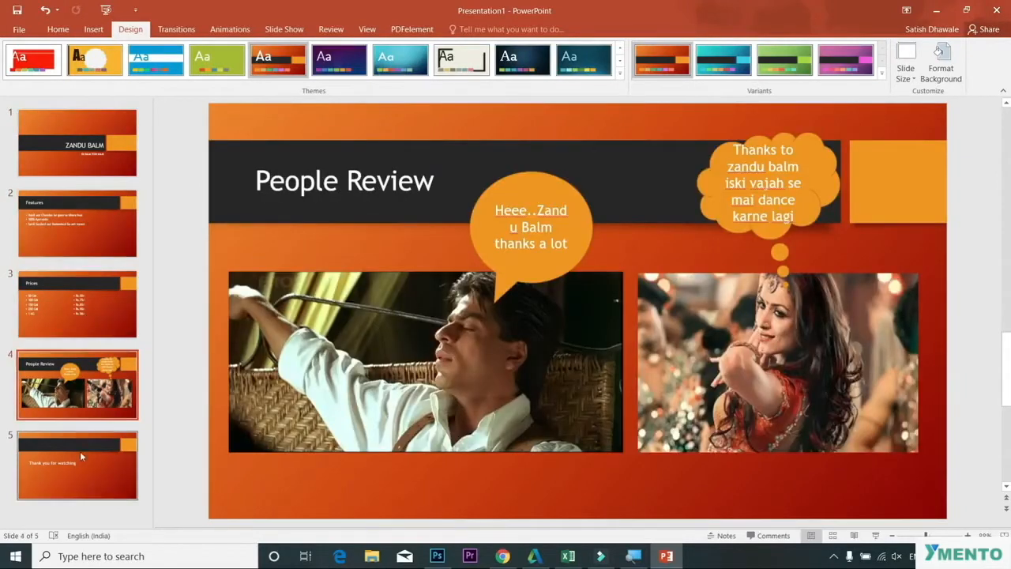
click(61, 229)
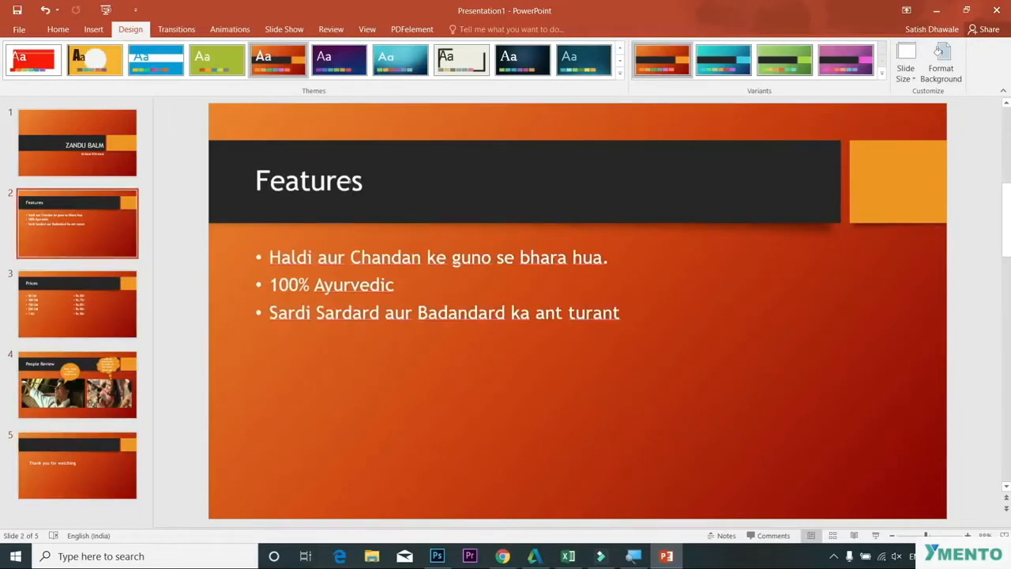
click(67, 149)
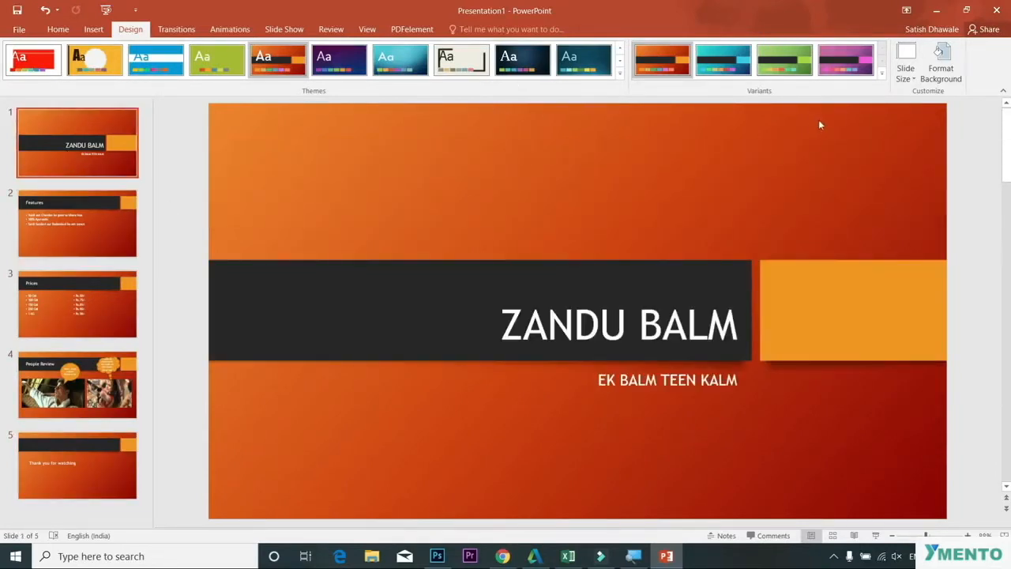
Step: Apply the dark blue-purple theme to the selected title slide only
click(619, 72)
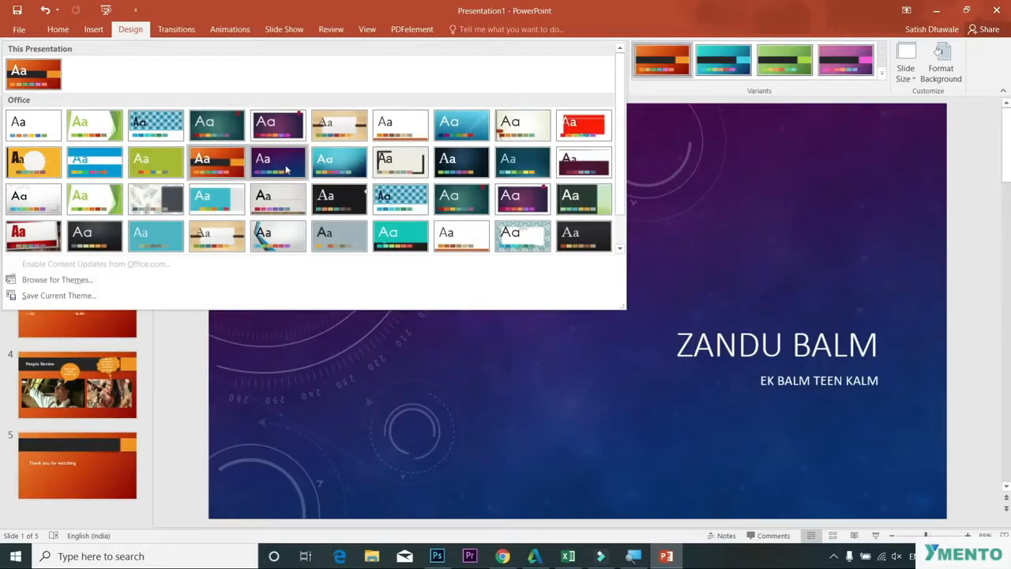
right_click(286, 167)
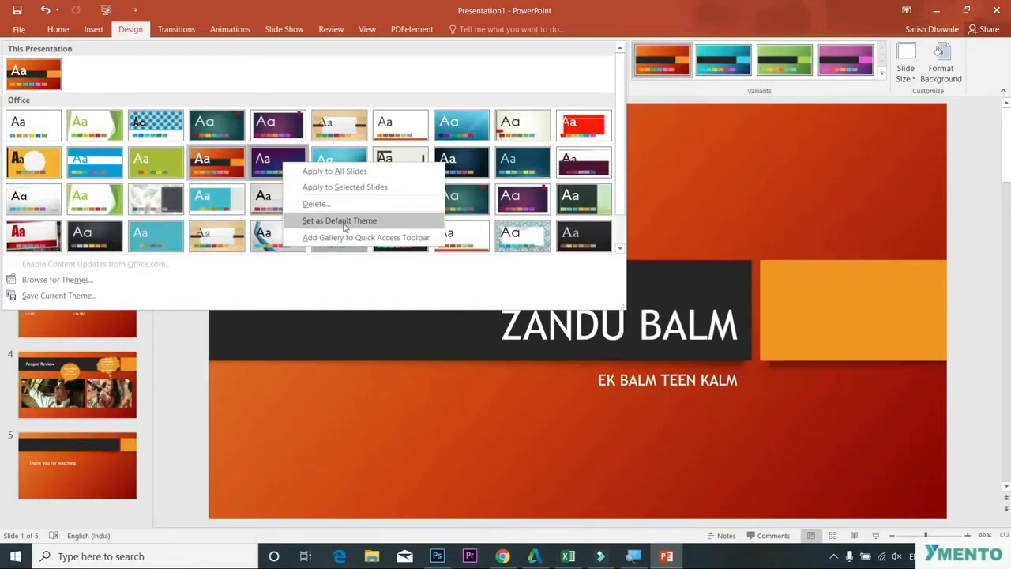
click(357, 187)
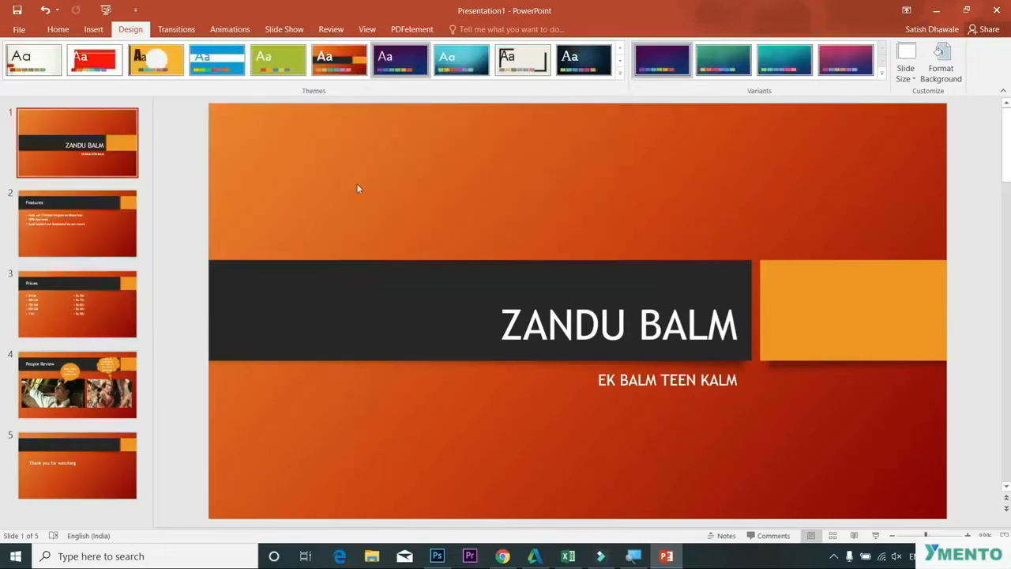
Step: Select the Features slide and apply the Facet theme to that slide only
click(107, 221)
click(106, 307)
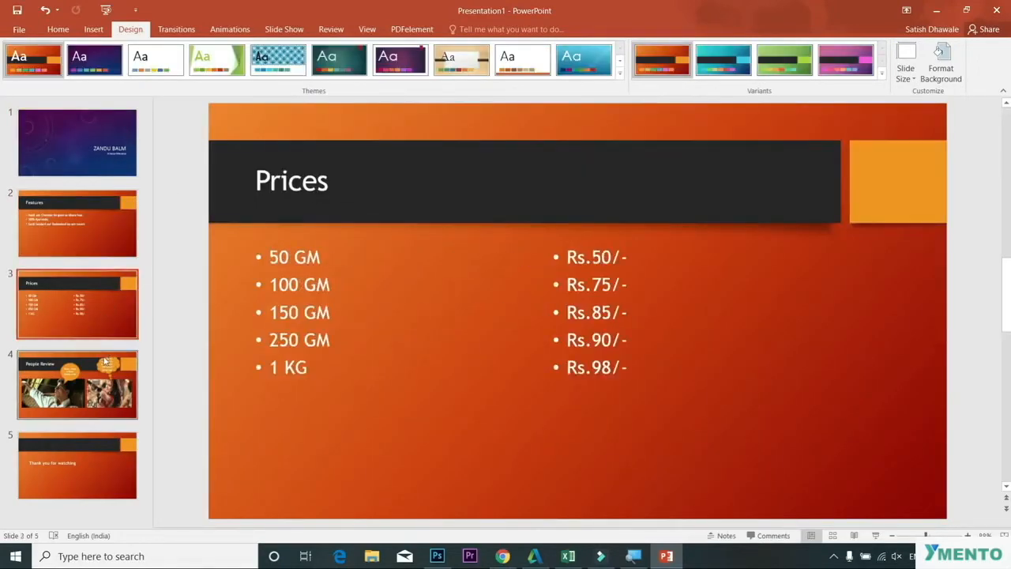
click(101, 390)
click(94, 493)
click(98, 242)
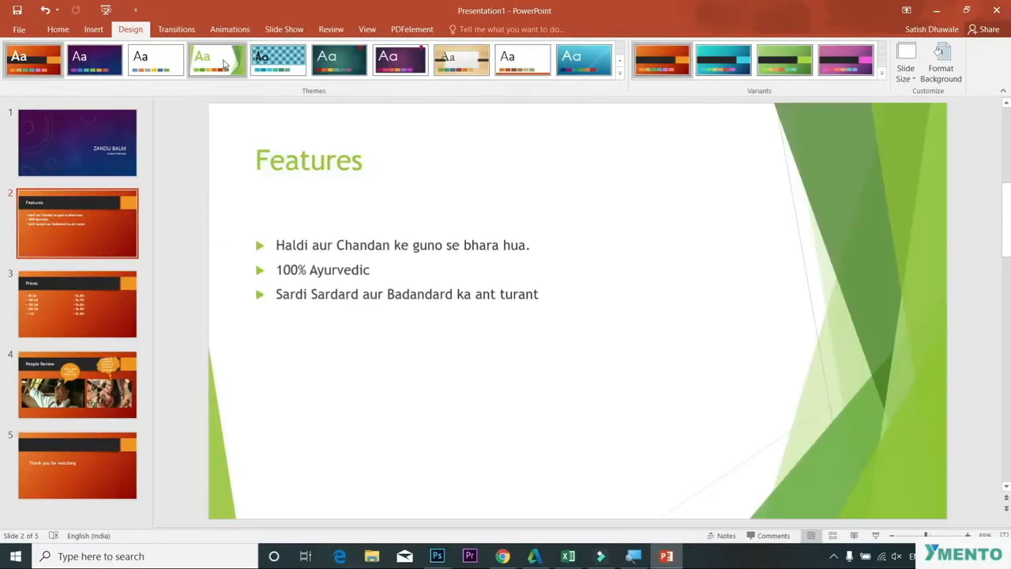
right_click(224, 64)
click(271, 101)
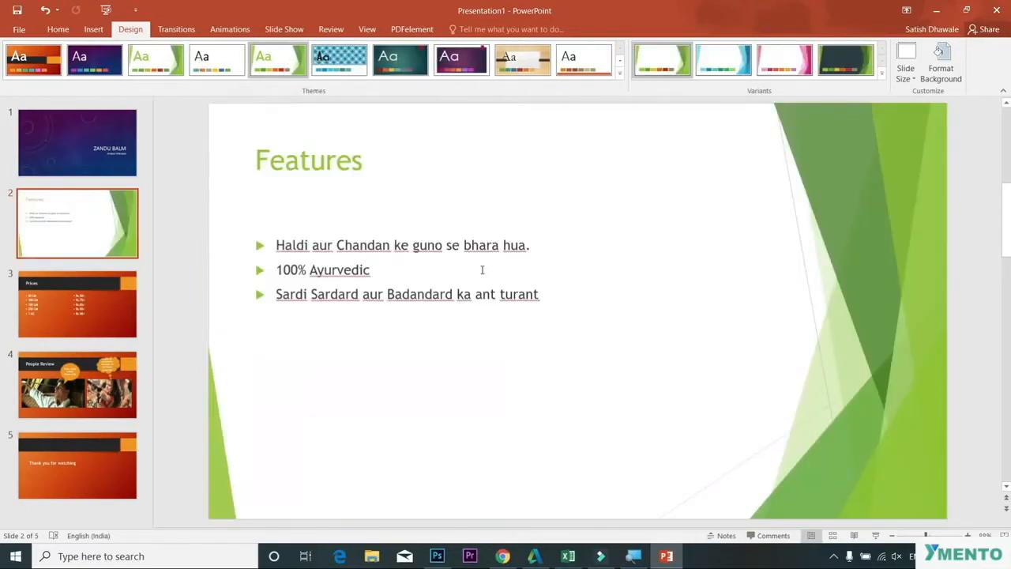
Step: Select the People Review slide and apply the Organic theme to that slide only
click(101, 301)
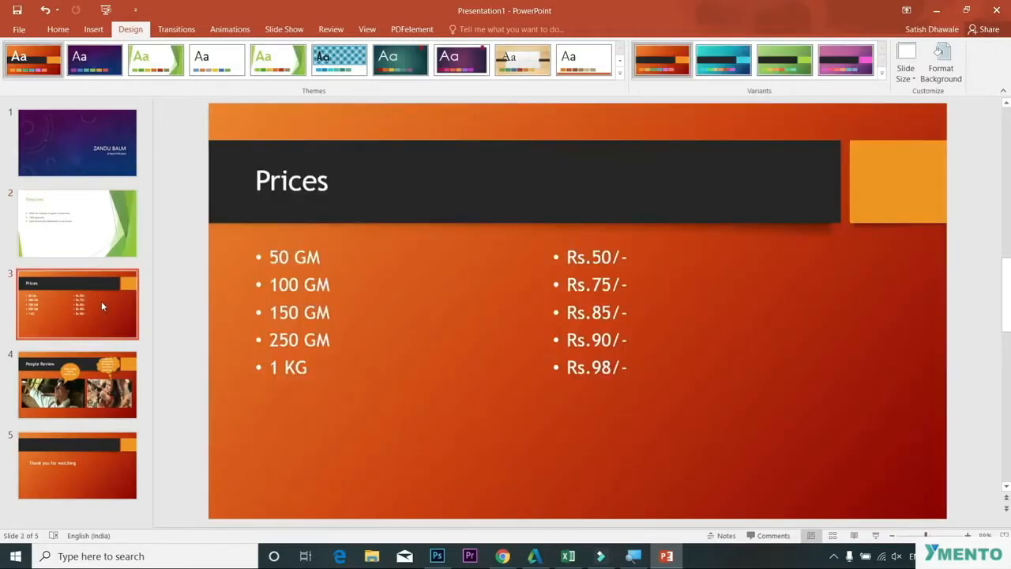
click(80, 375)
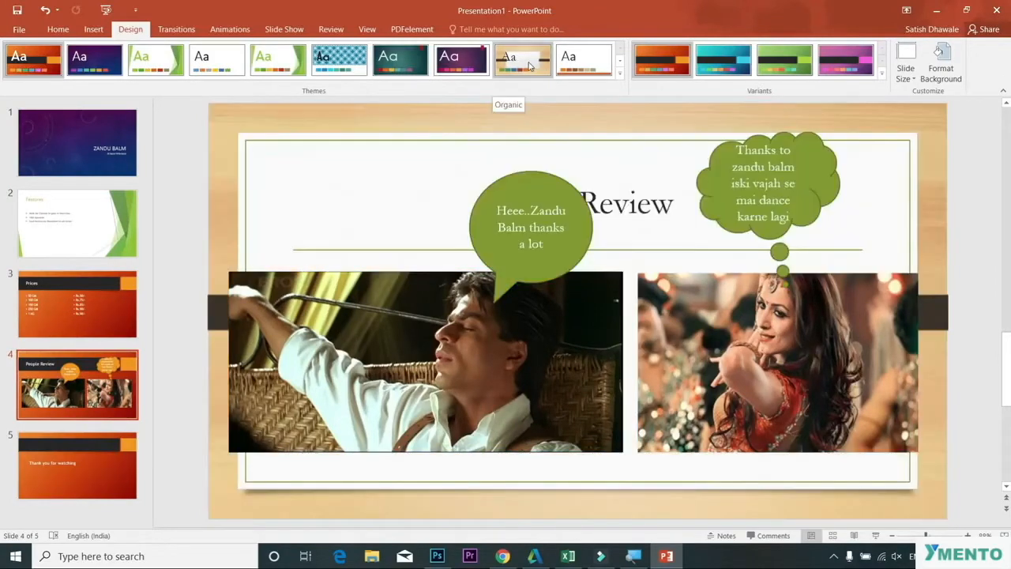
right_click(528, 65)
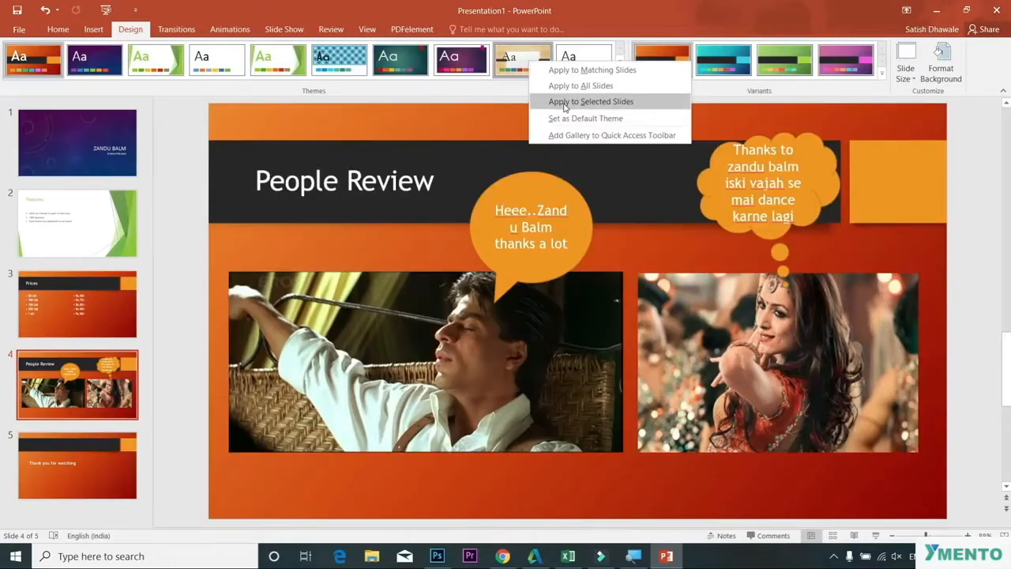
click(564, 103)
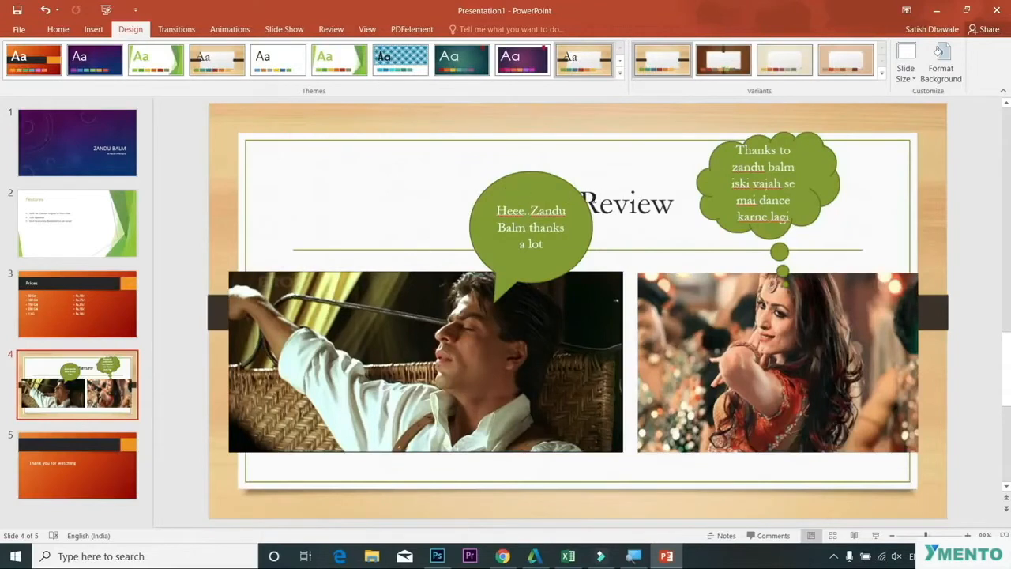
Step: Left-align the People Review slide's title text
double_click(601, 201)
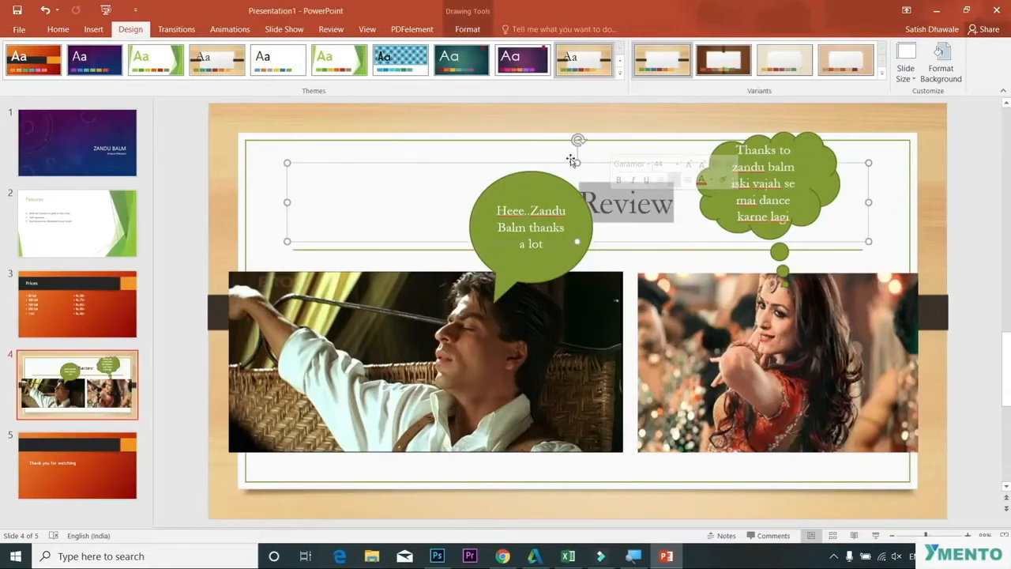
click(452, 193)
click(52, 31)
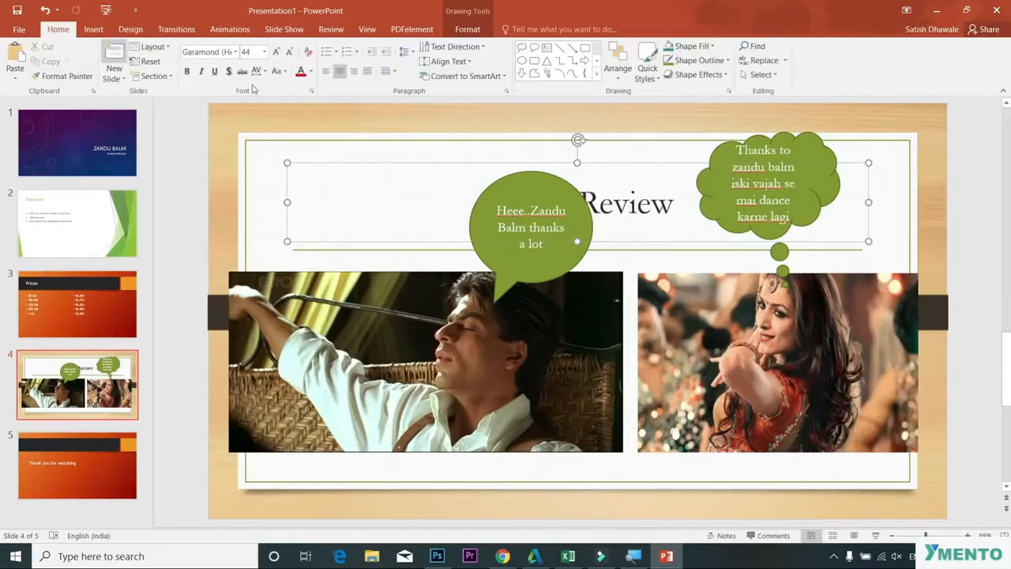
click(325, 70)
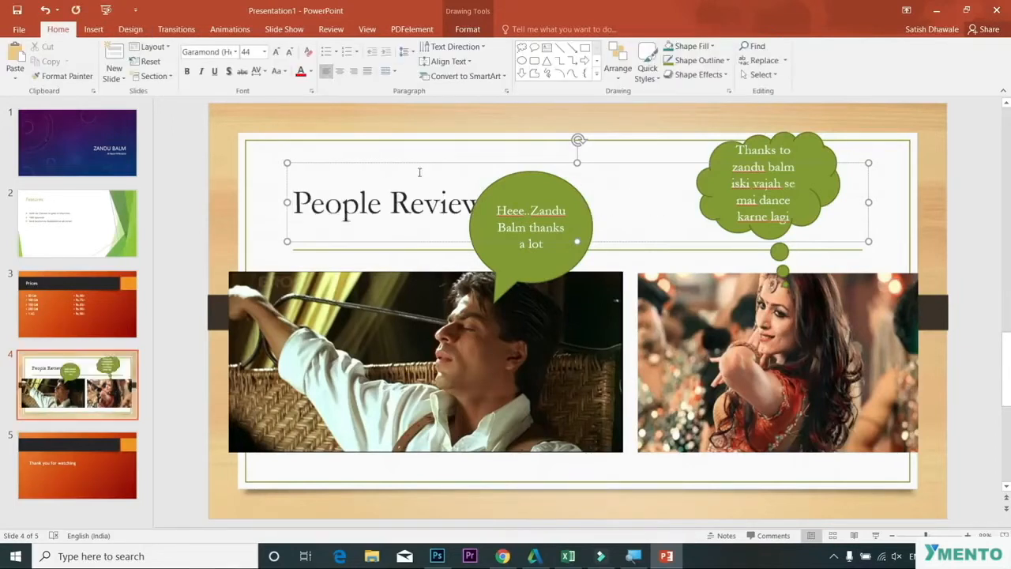
drag(415, 163, 395, 165)
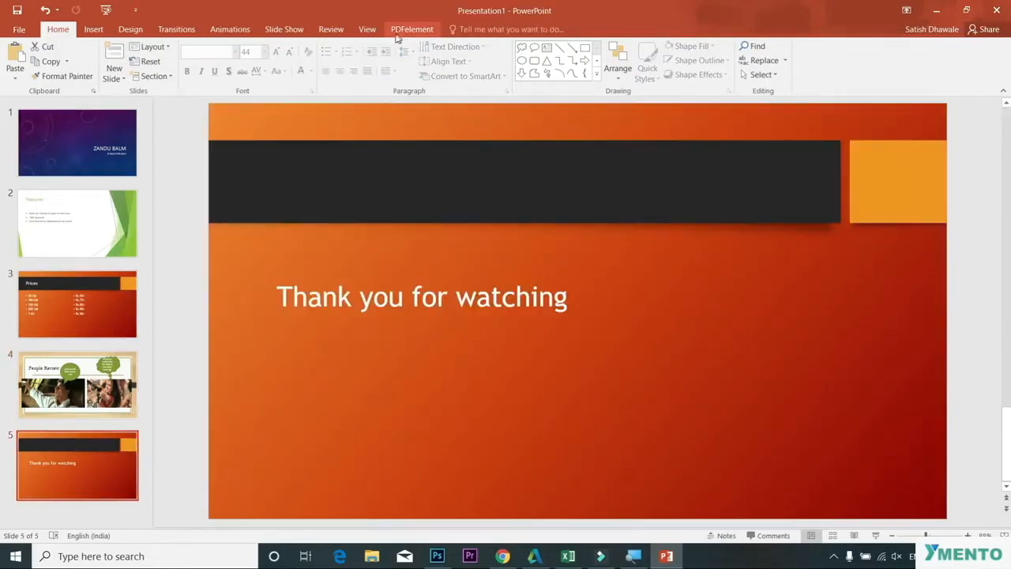
Step: Apply the Feathered theme to the selected Thank you slide only
click(131, 29)
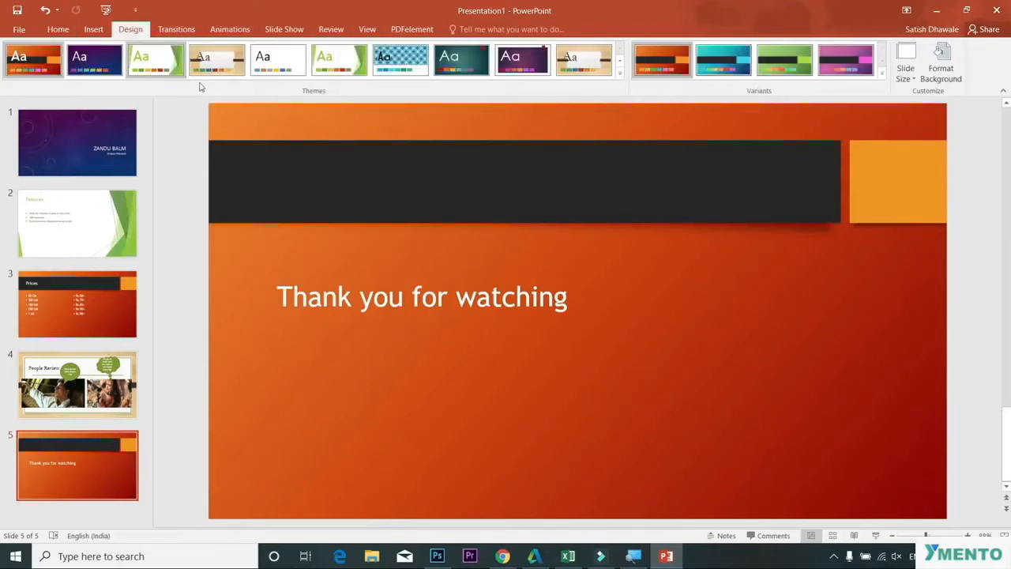
click(620, 73)
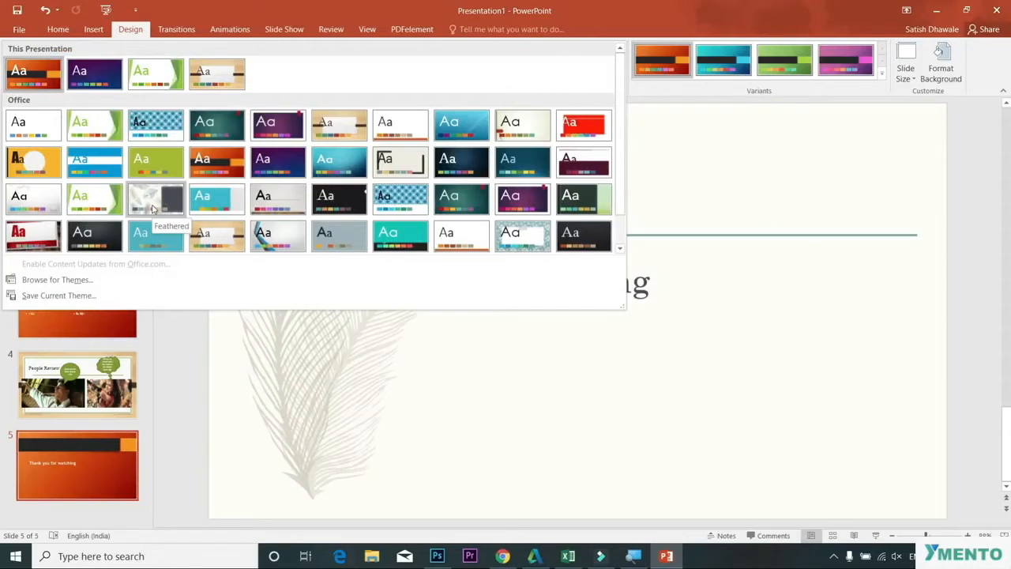
right_click(154, 207)
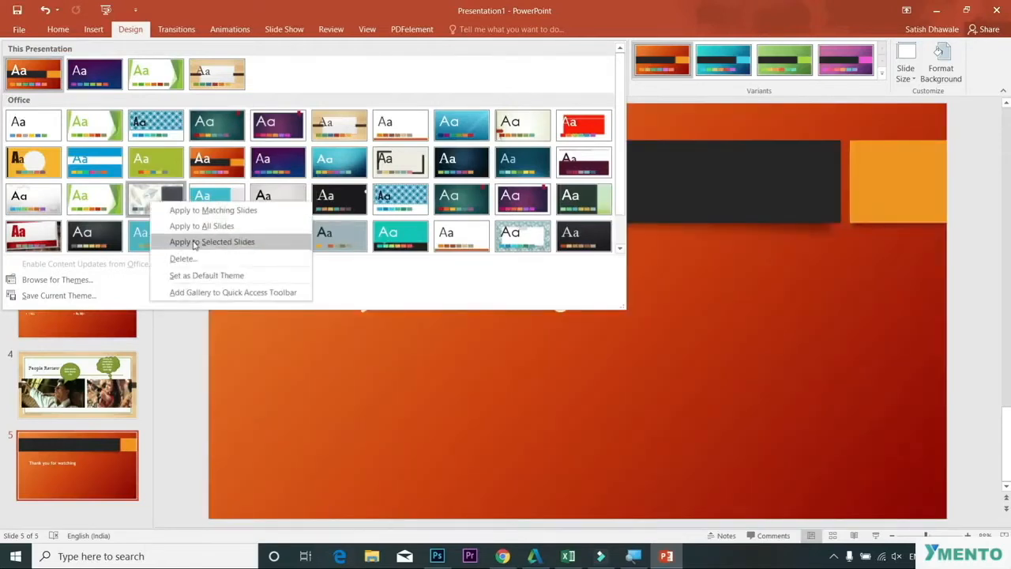
click(194, 242)
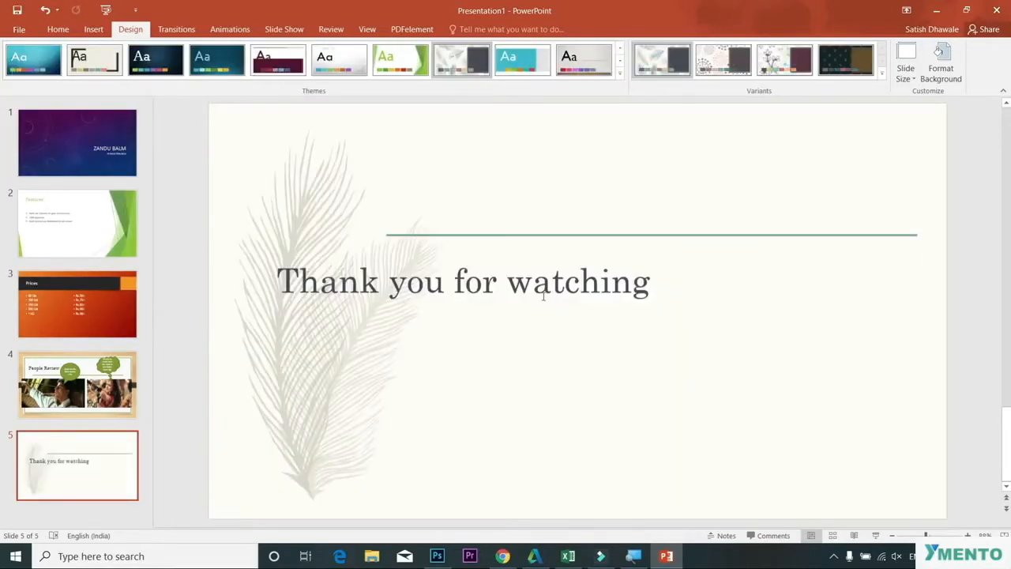
Step: Move the Thank you for watching title box up so it sits above the green line
click(543, 295)
drag(910, 299, 670, 298)
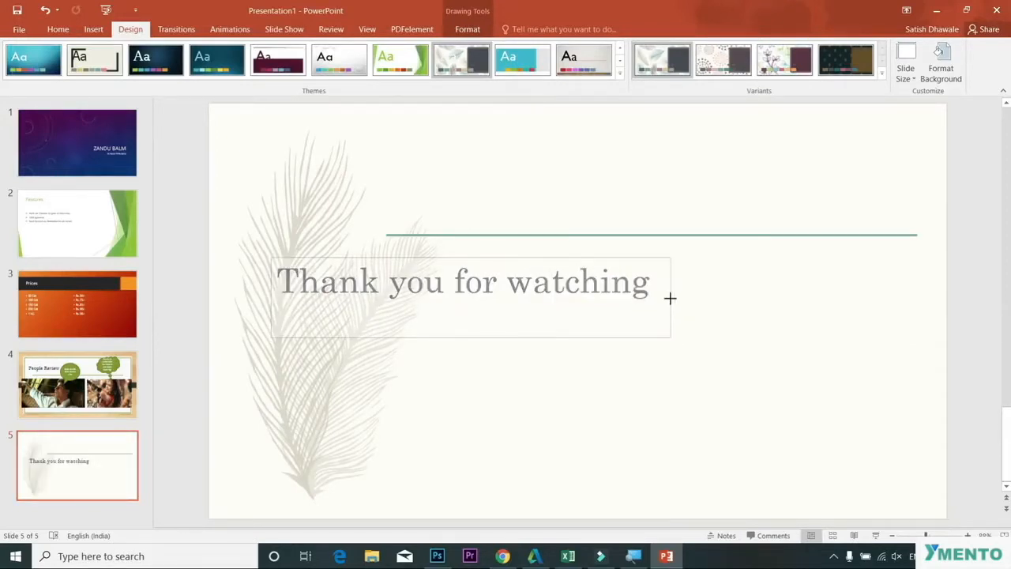
drag(500, 257, 686, 176)
click(636, 314)
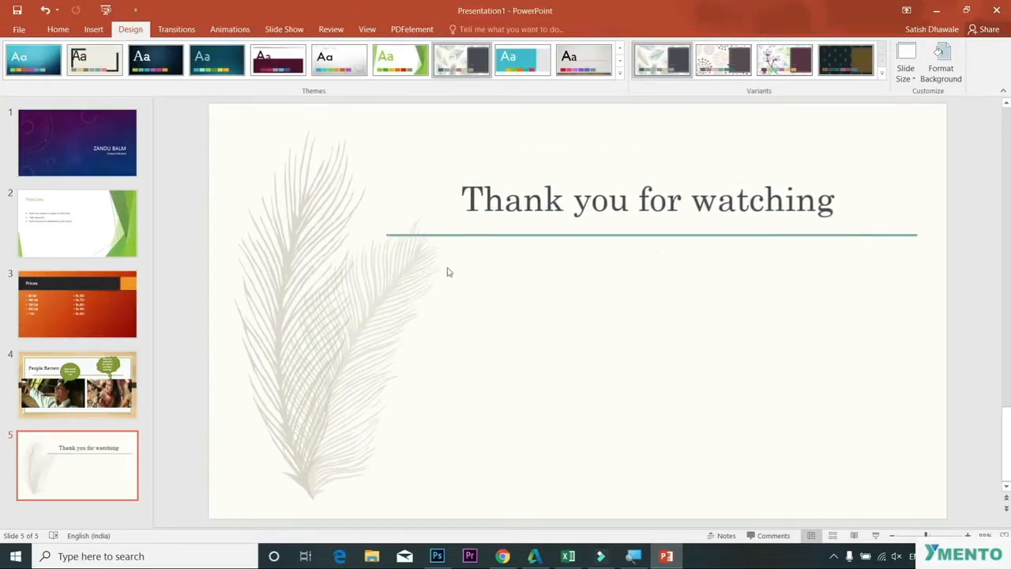
Step: Select the ZANDU BALM title on slide 1, enlarge its font to 88 pt and make it bold
click(87, 146)
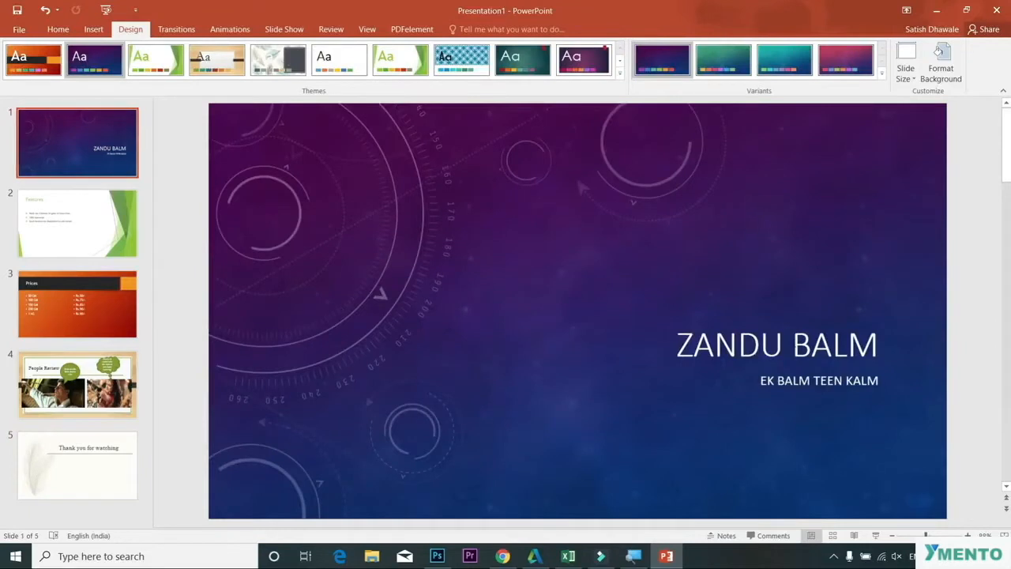
click(794, 345)
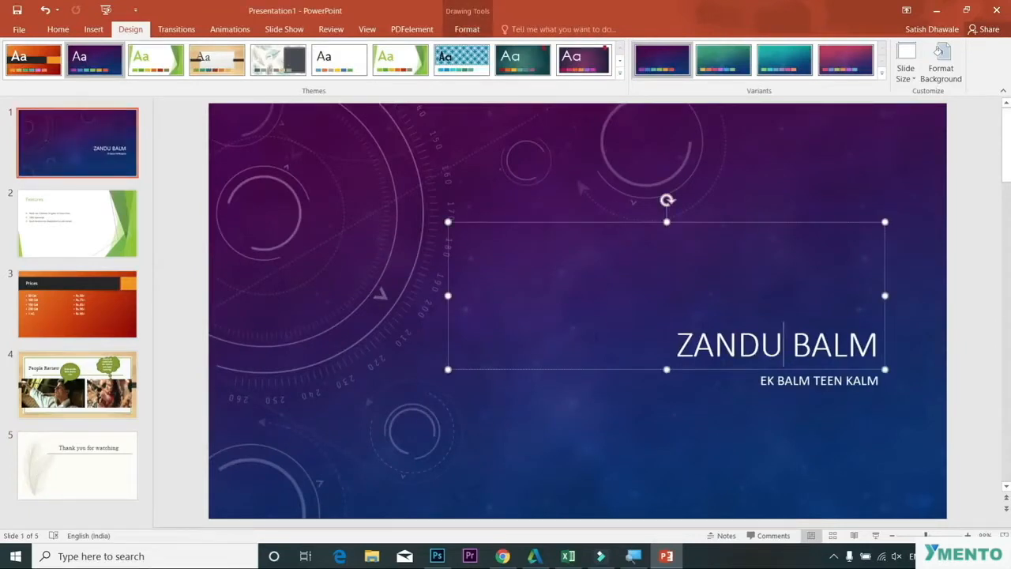
drag(677, 344, 884, 344)
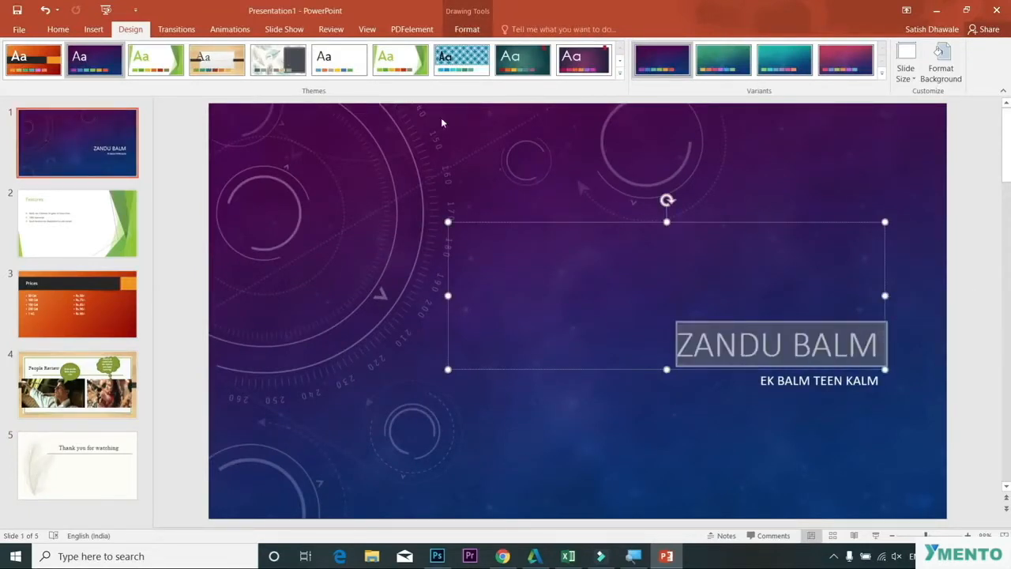
click(57, 29)
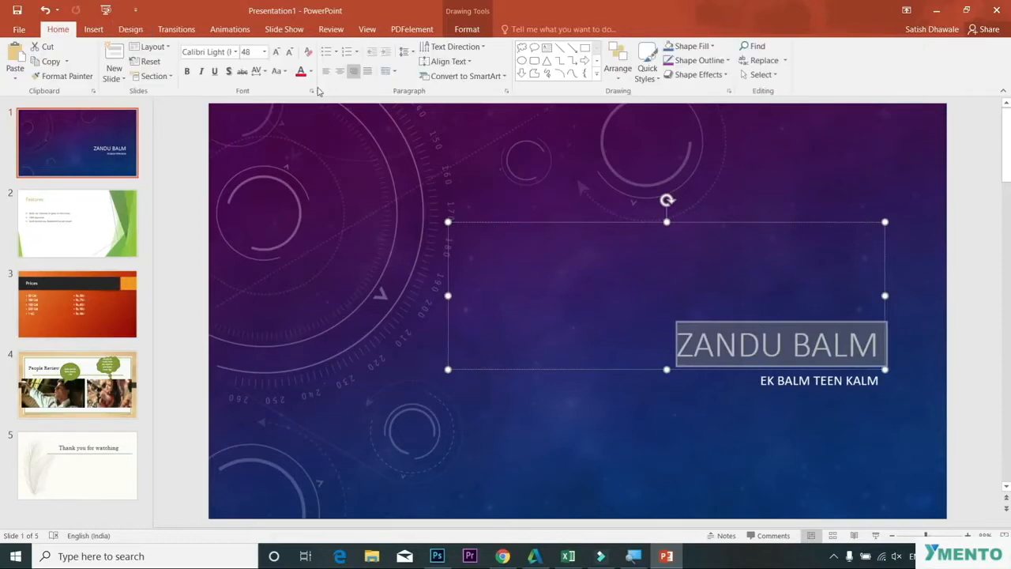
click(276, 52)
click(277, 53)
click(276, 52)
click(277, 52)
click(276, 52)
click(277, 52)
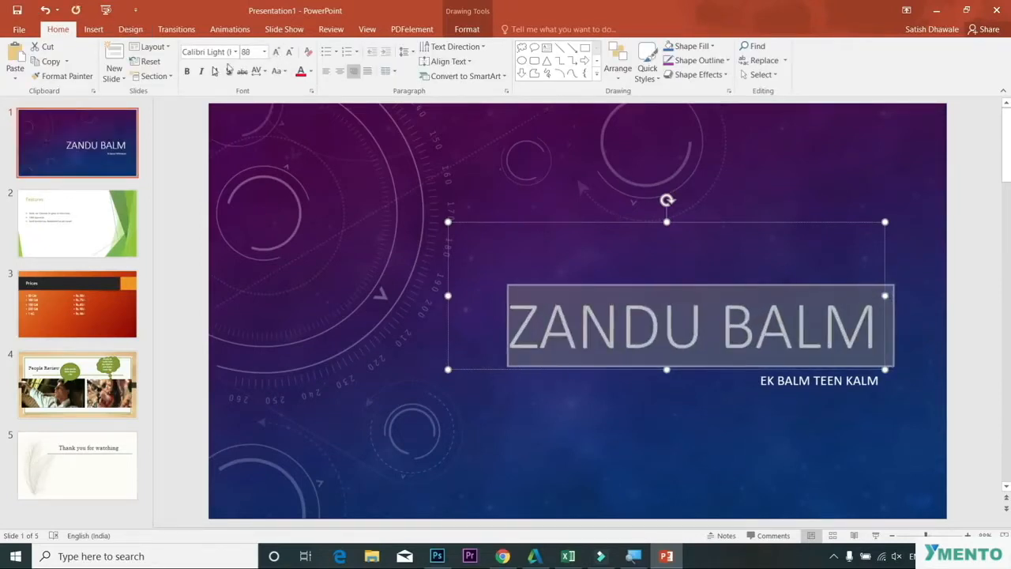
click(187, 71)
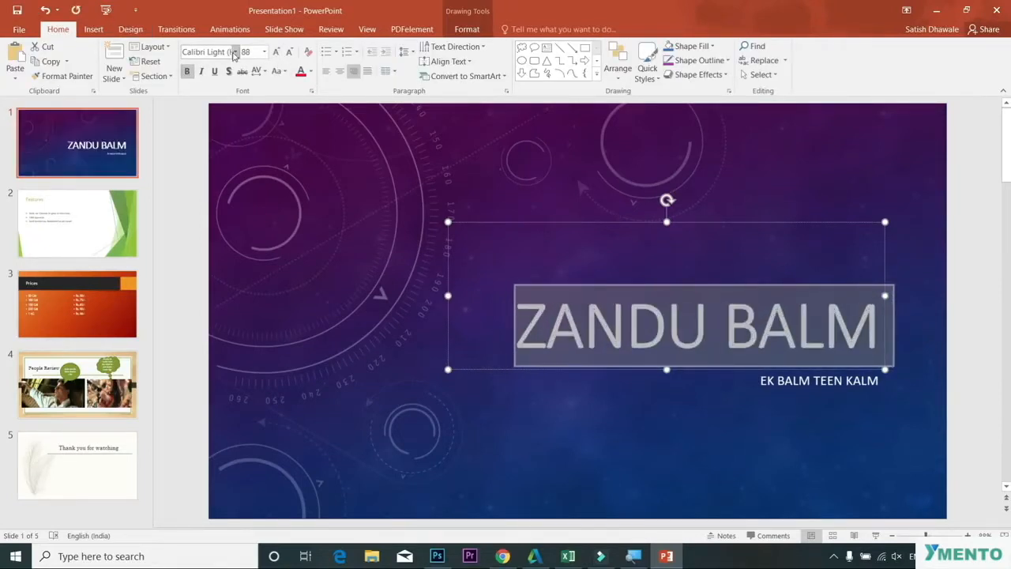
Step: Open the font list to pick a new font for the ZANDU BALM title
click(233, 52)
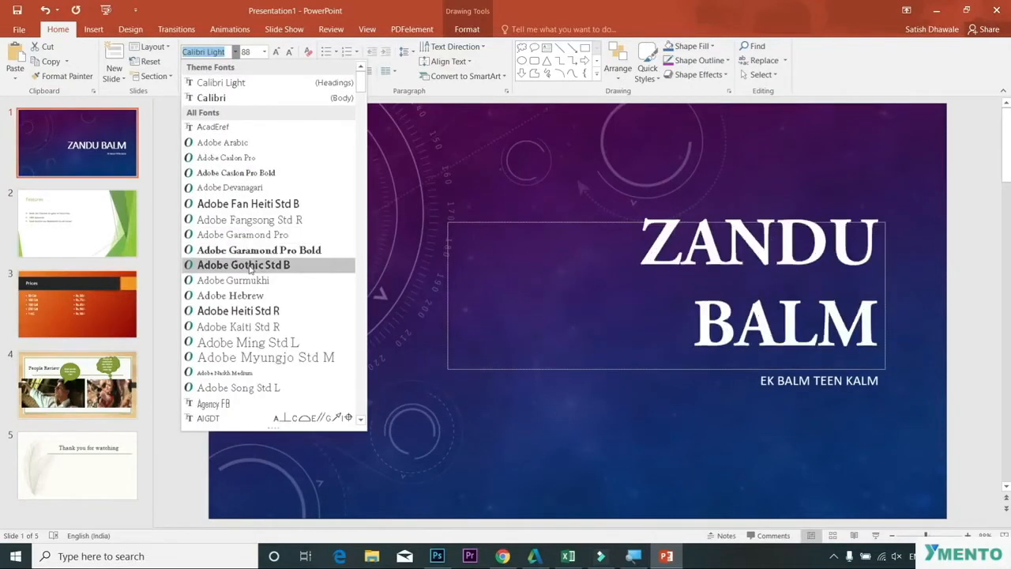
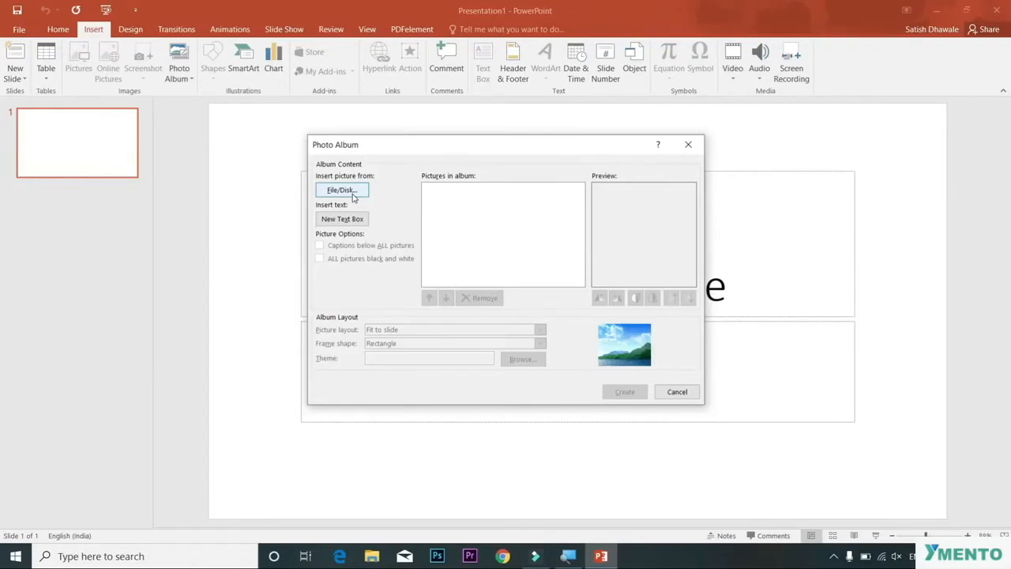
Step: Insert the ten thumbnail pictures from COMPUTER TIPS IN HINDI to Excel MIS Tutorial in Hindi from the THUMBNAIL folder into a new photo album
click(352, 197)
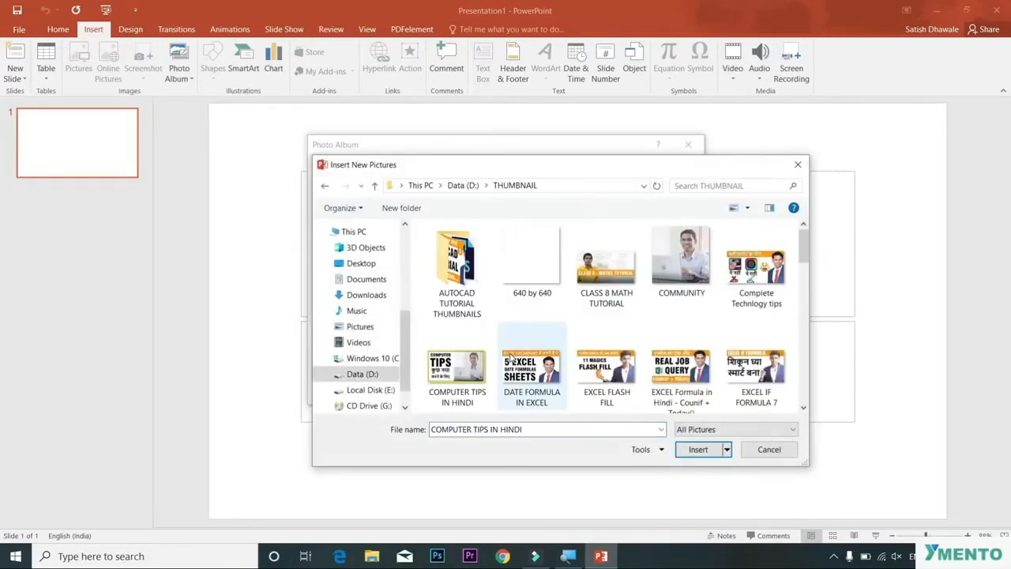
scroll(557, 345, down, 1)
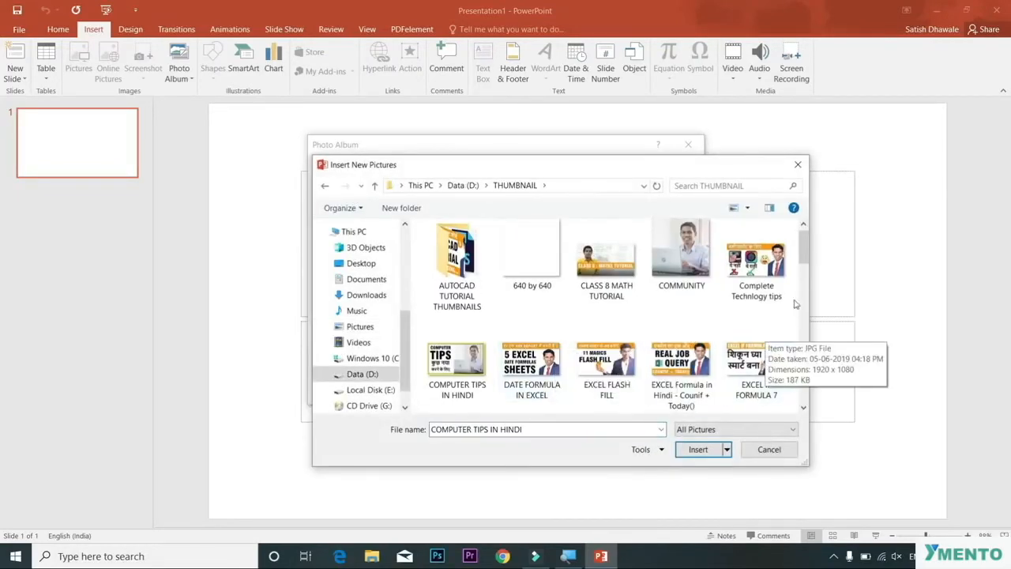
drag(805, 260, 444, 349)
click(454, 344)
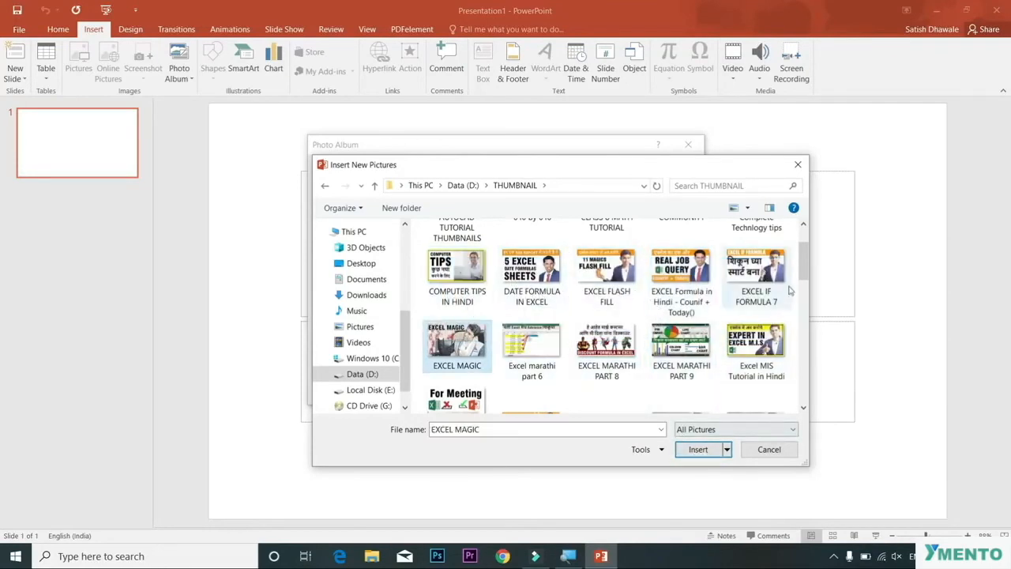
drag(793, 253, 472, 348)
click(472, 347)
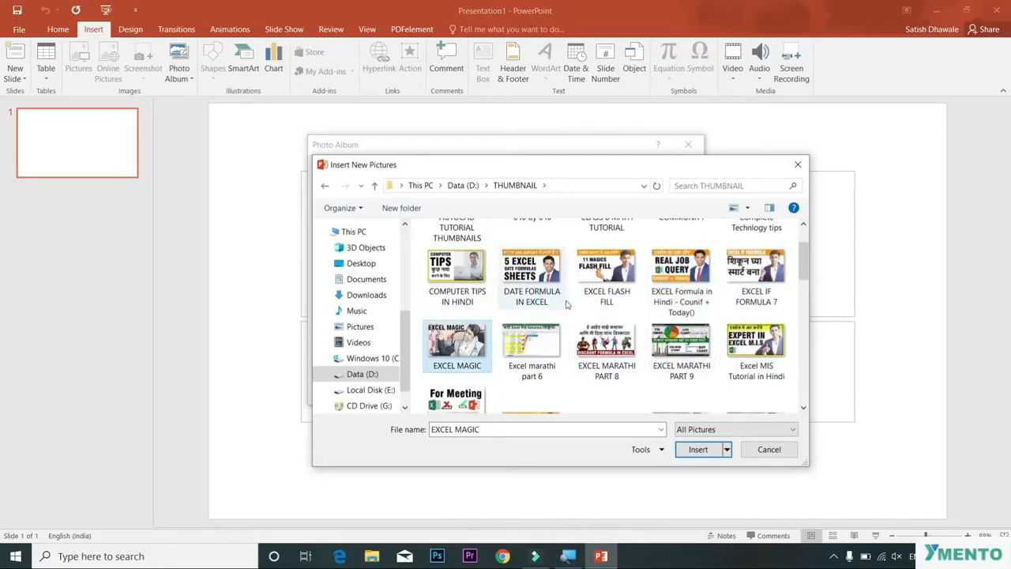
drag(418, 249, 788, 371)
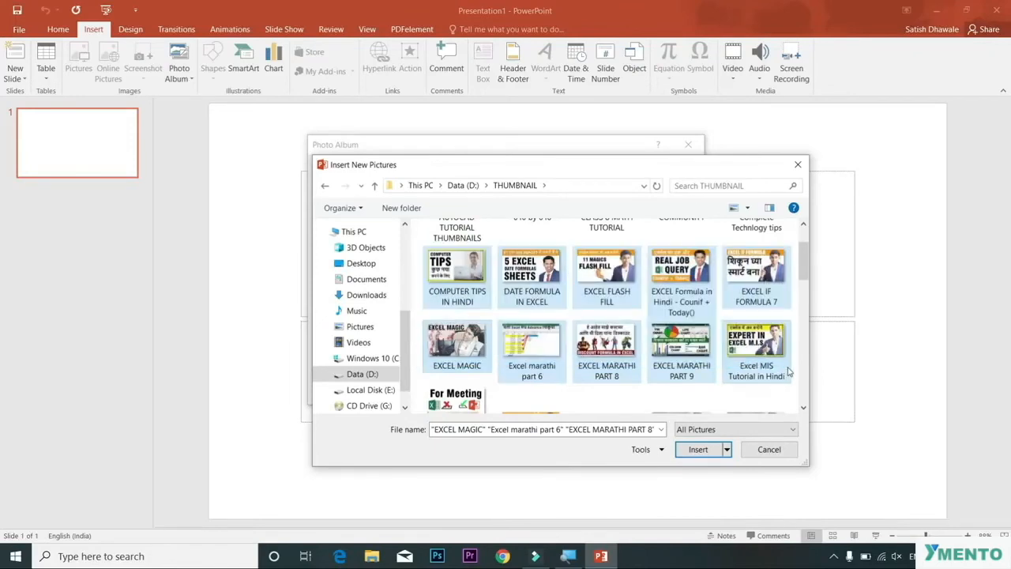
click(698, 456)
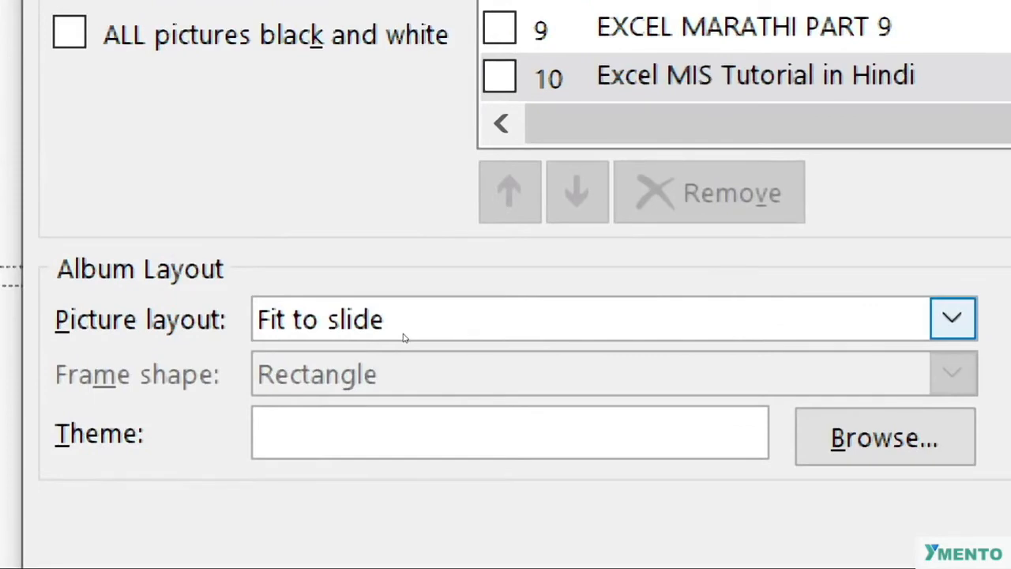
Step: Create the photo album with the Fit to slide picture layout
click(404, 337)
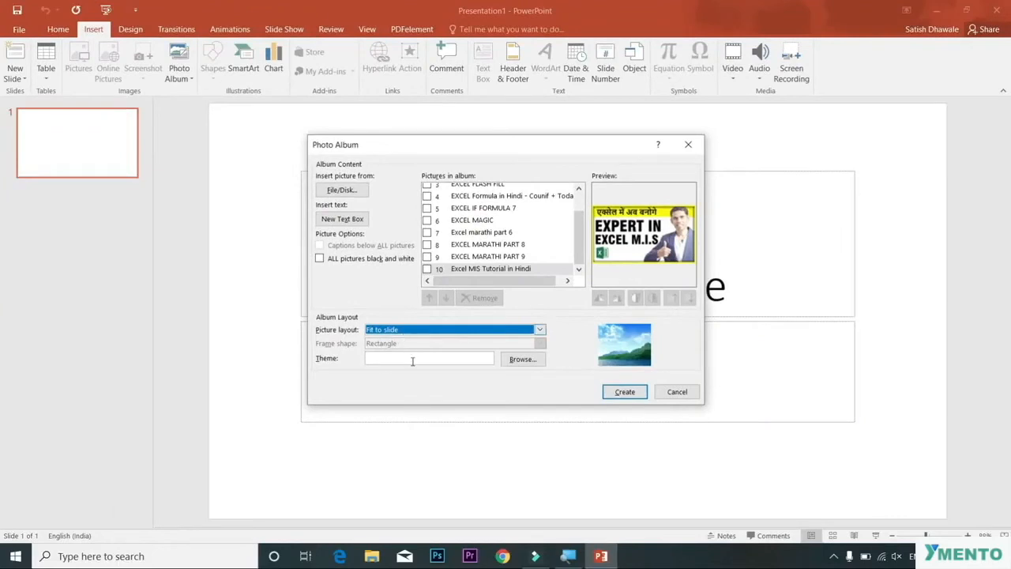
click(402, 359)
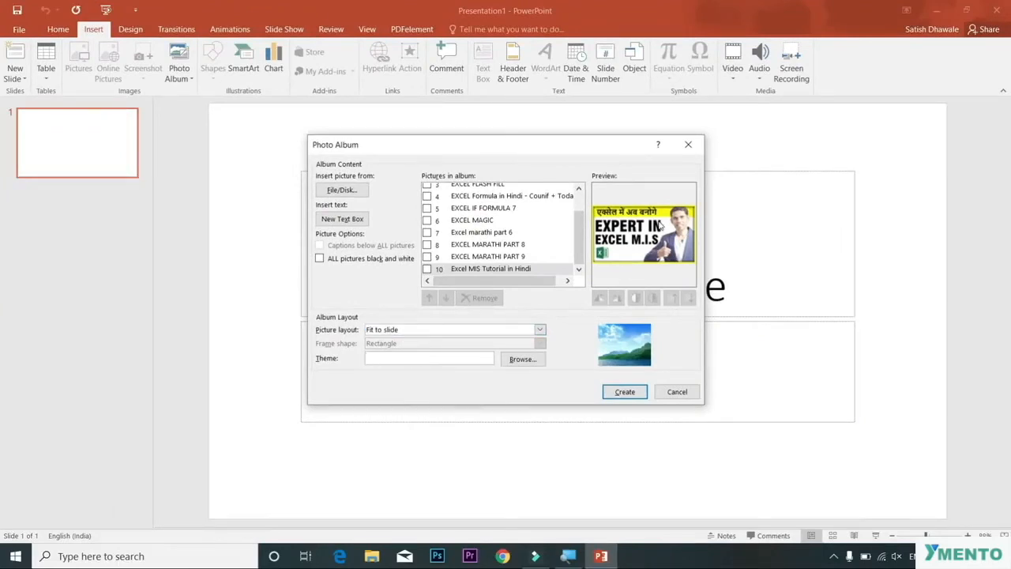
click(320, 259)
click(320, 259)
click(612, 392)
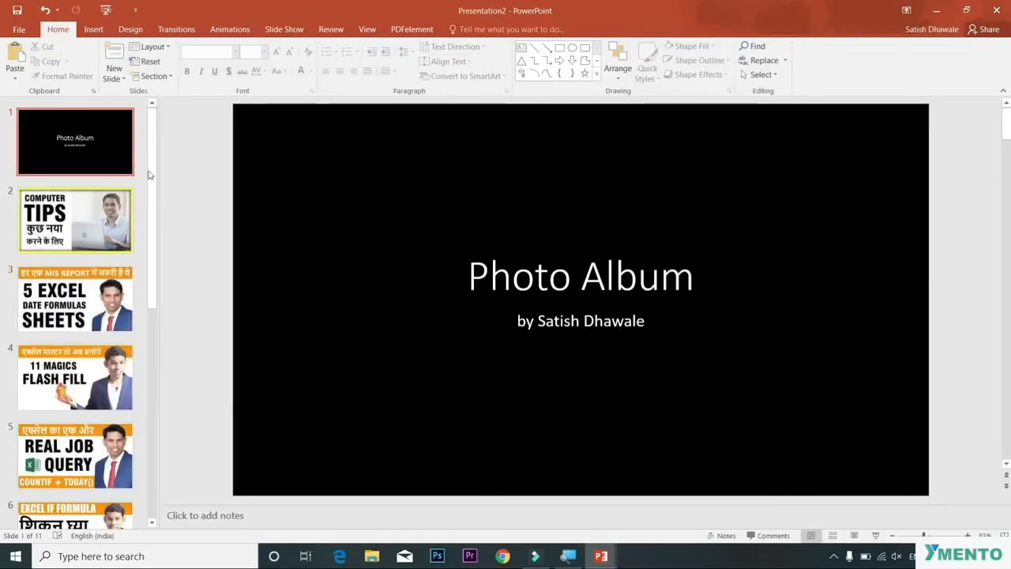
Step: Browse the generated album slides and preview them in a slide show
click(84, 250)
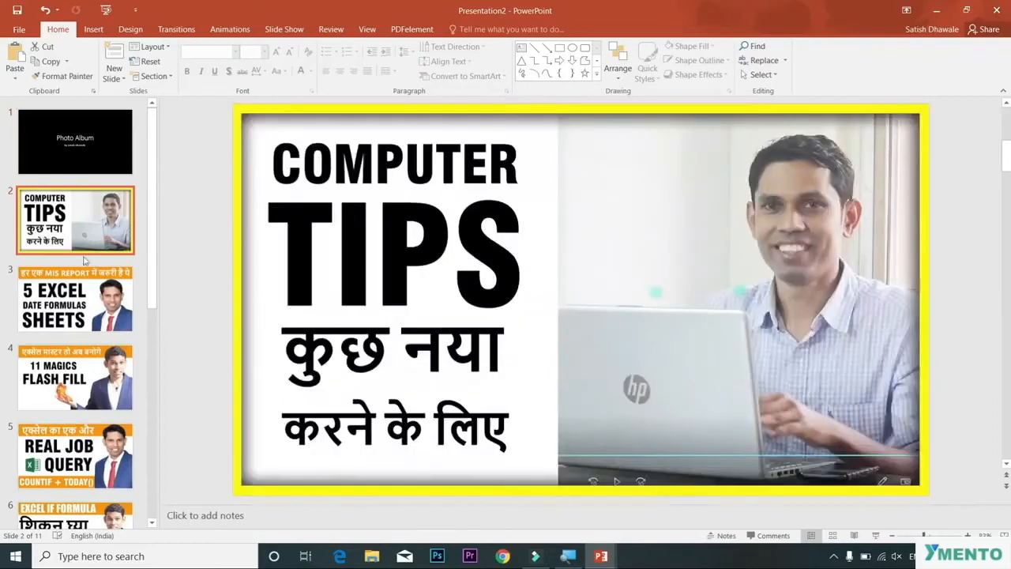
click(82, 309)
click(80, 360)
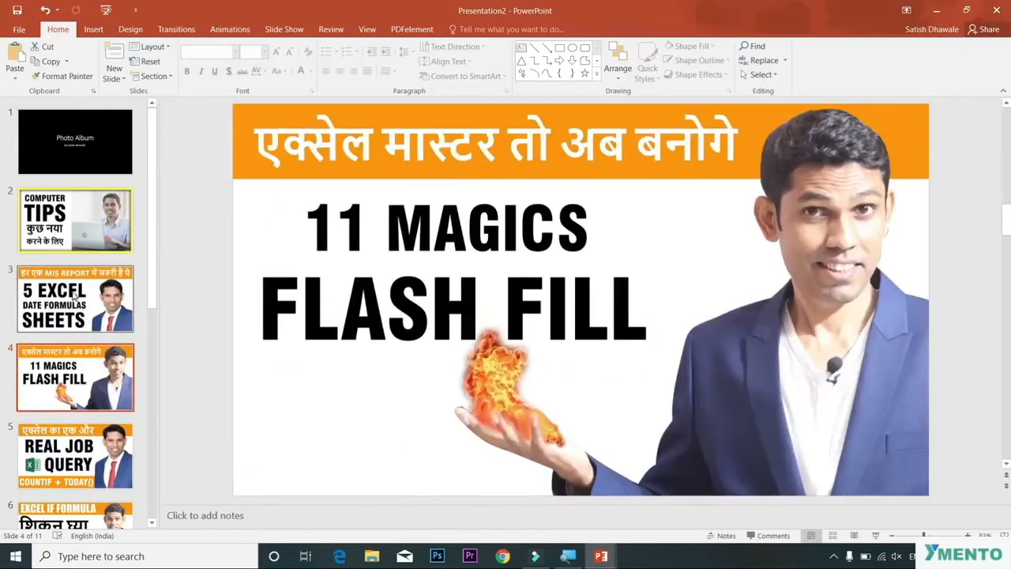
key(F5)
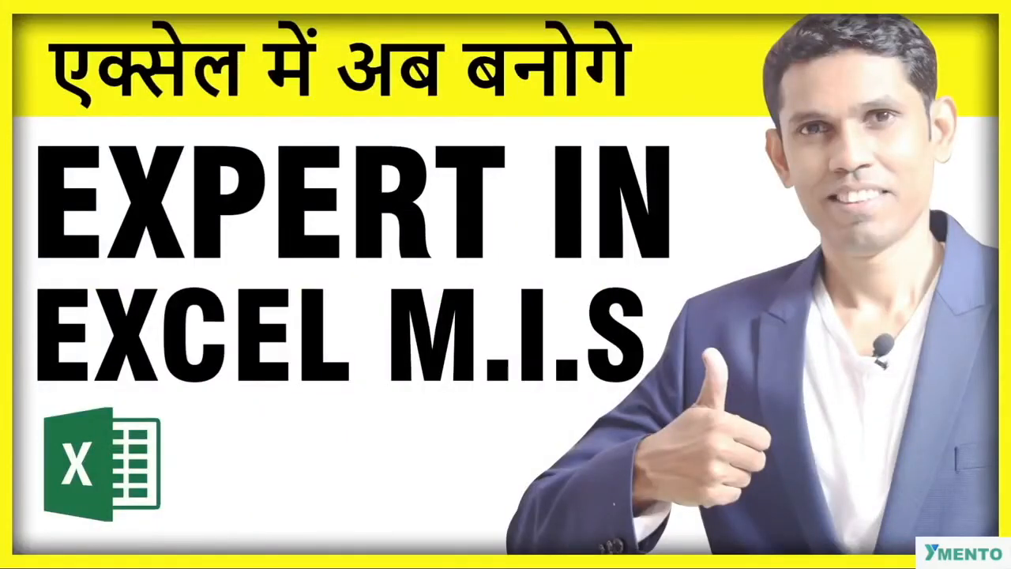
key(Right)
key(Escape)
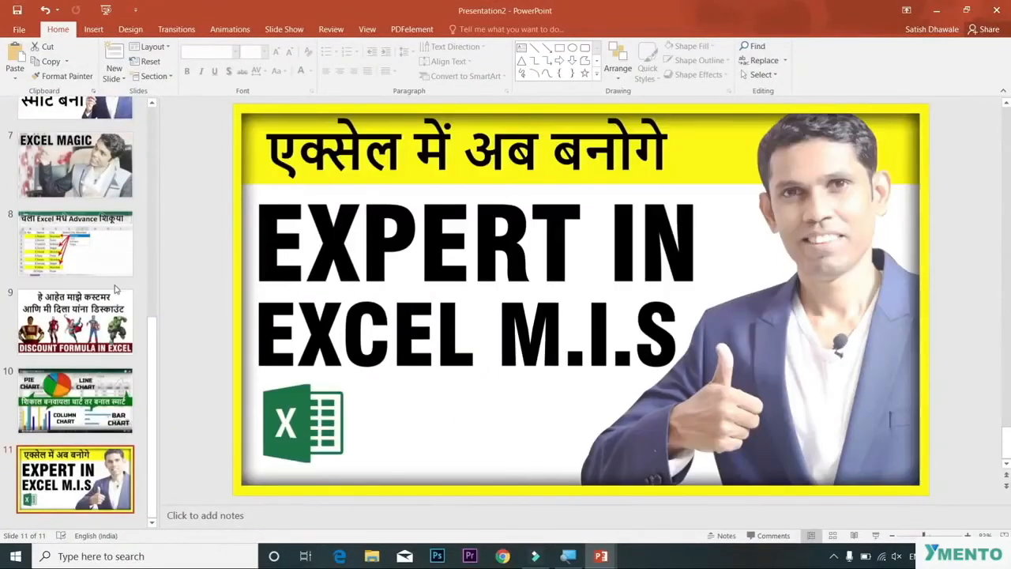
scroll(115, 289, up, 10)
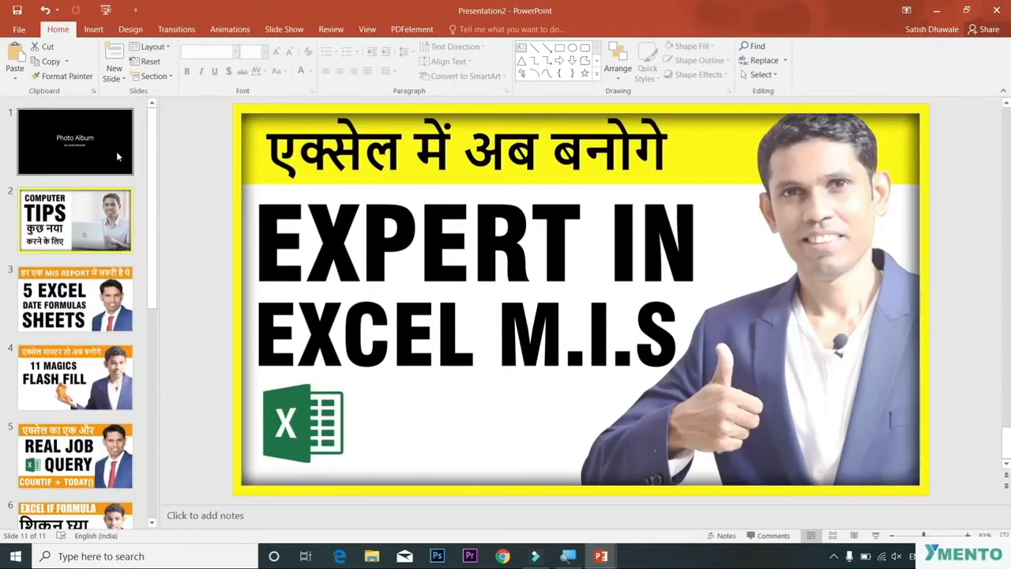
scroll(110, 237, down, 10)
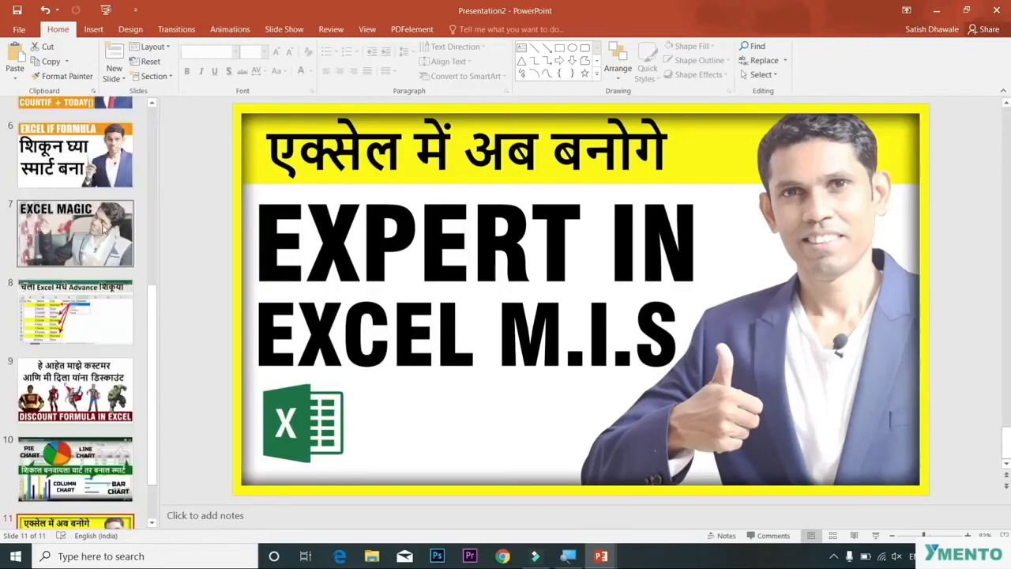
scroll(103, 308, up, 6)
scroll(103, 307, up, 4)
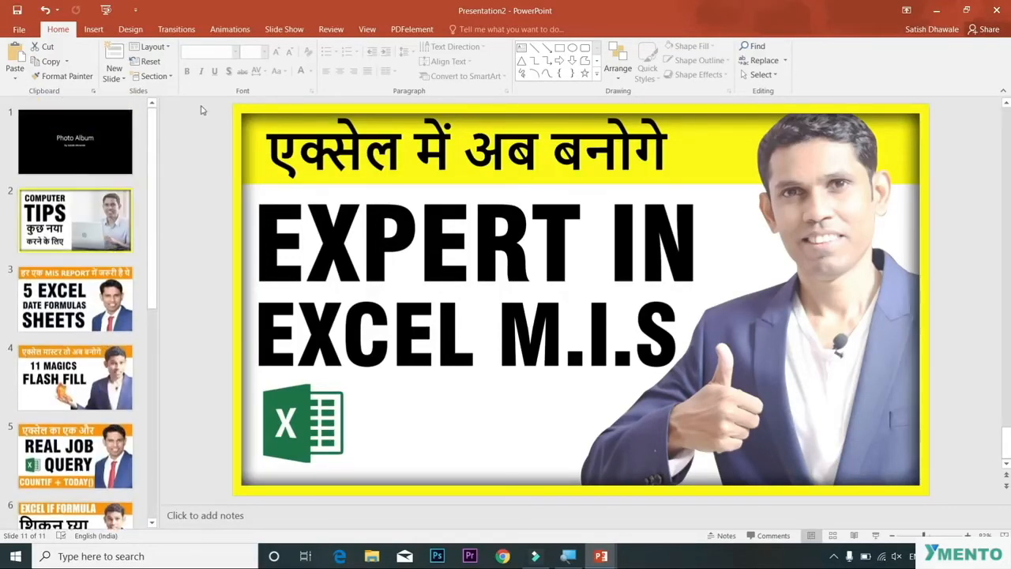
Step: Edit the photo album to use a 4 pictures layout with Compound Frame, Black frames
click(93, 29)
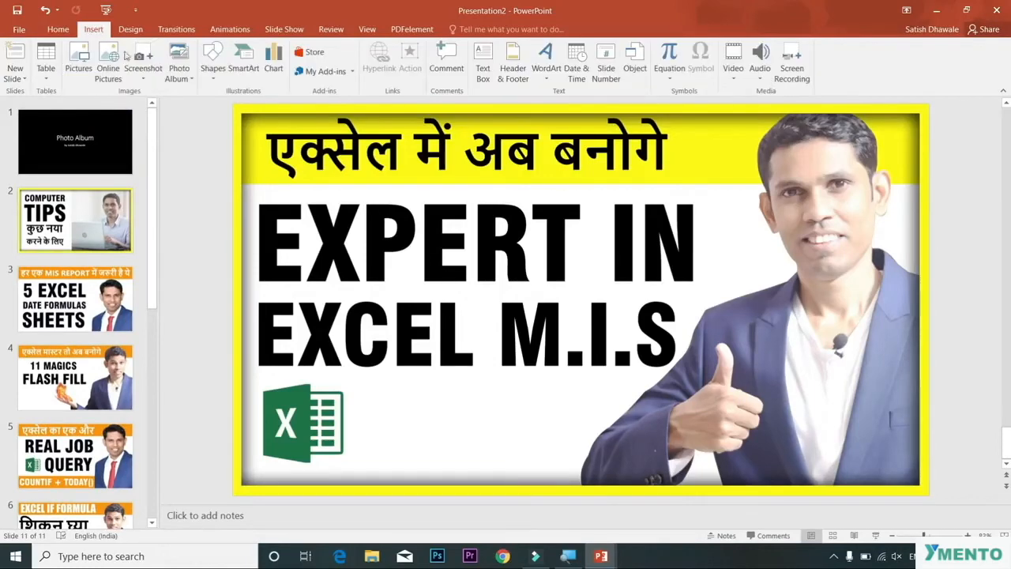
click(188, 82)
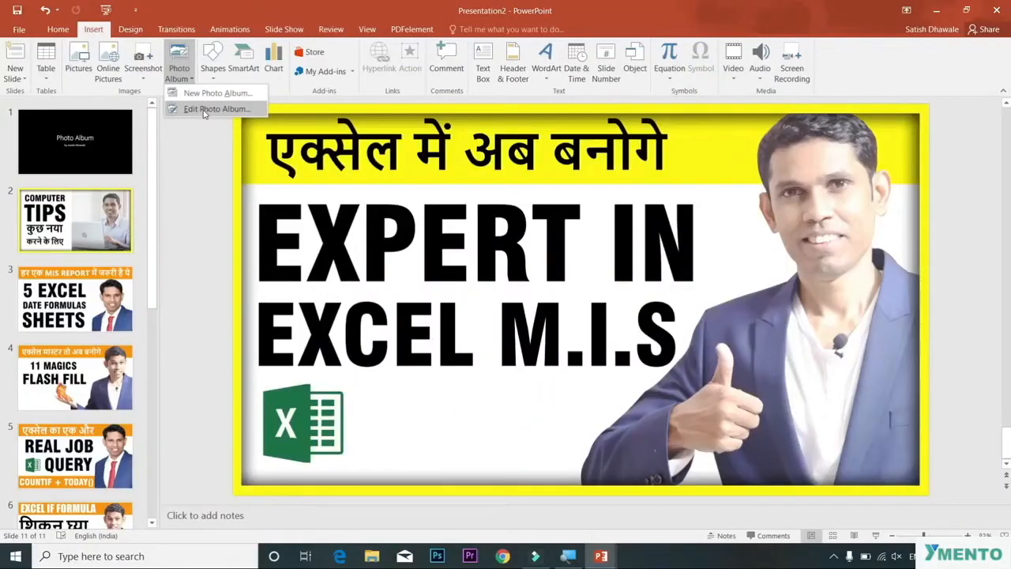
click(207, 109)
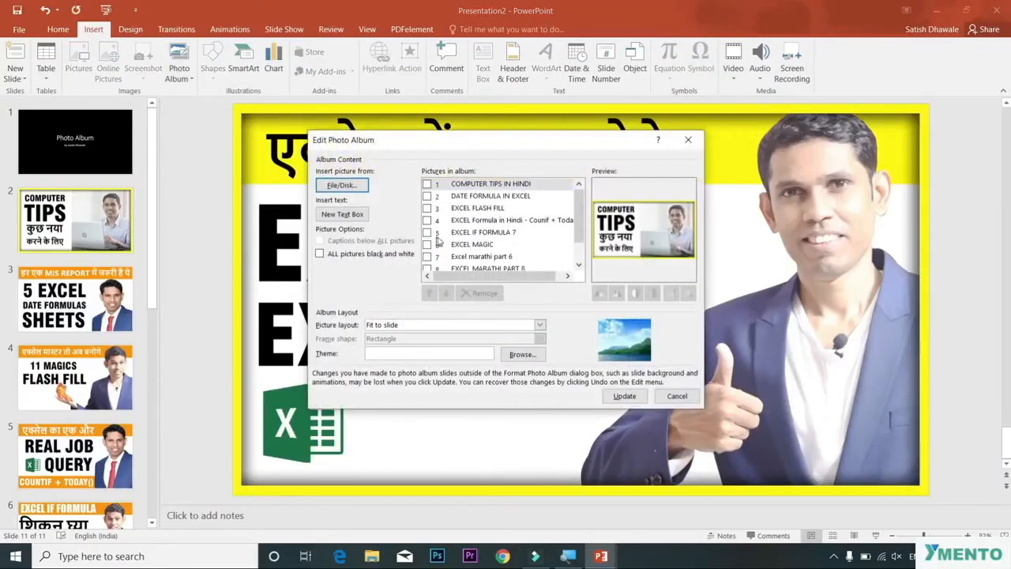
click(540, 324)
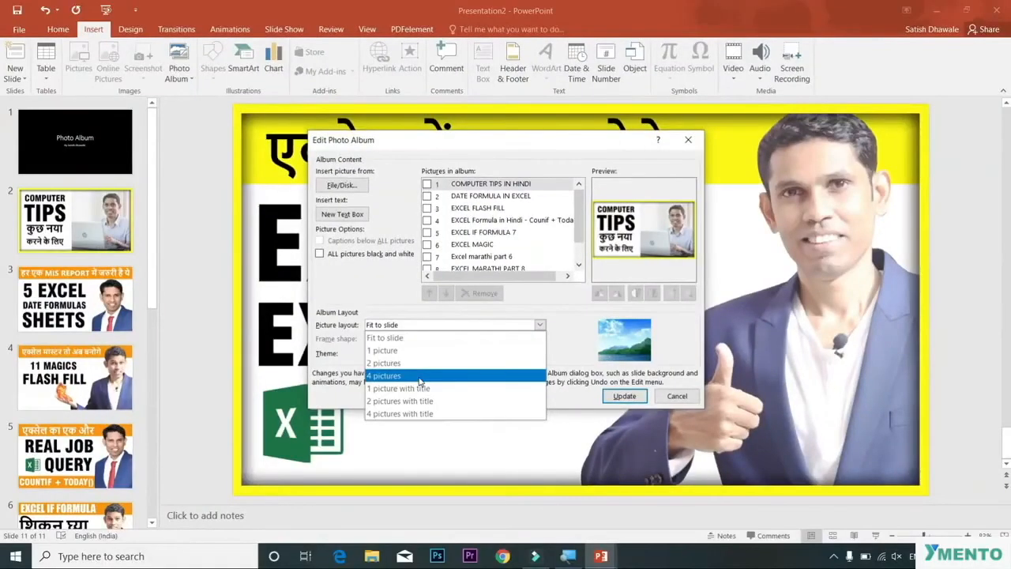
click(419, 376)
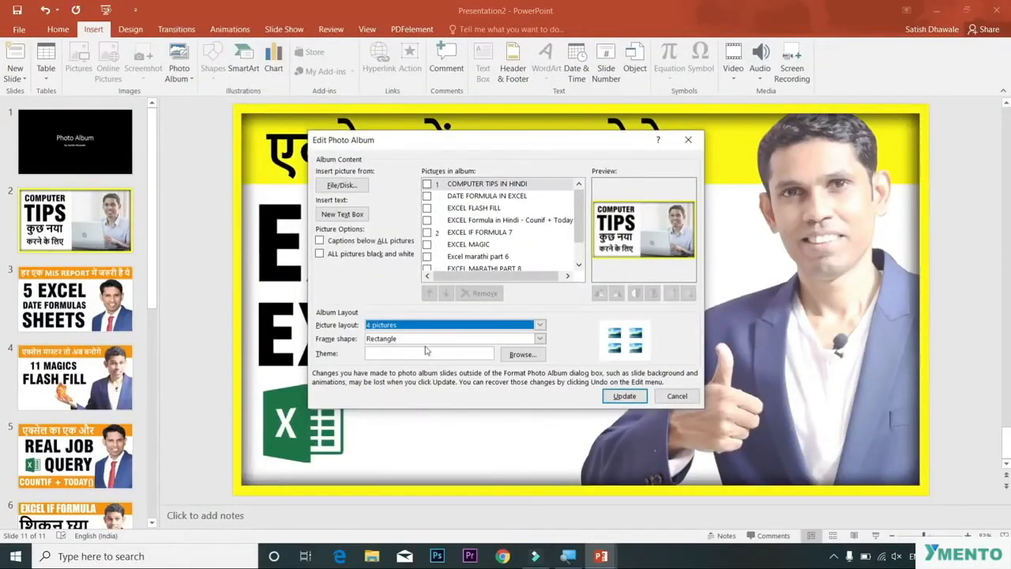
click(425, 339)
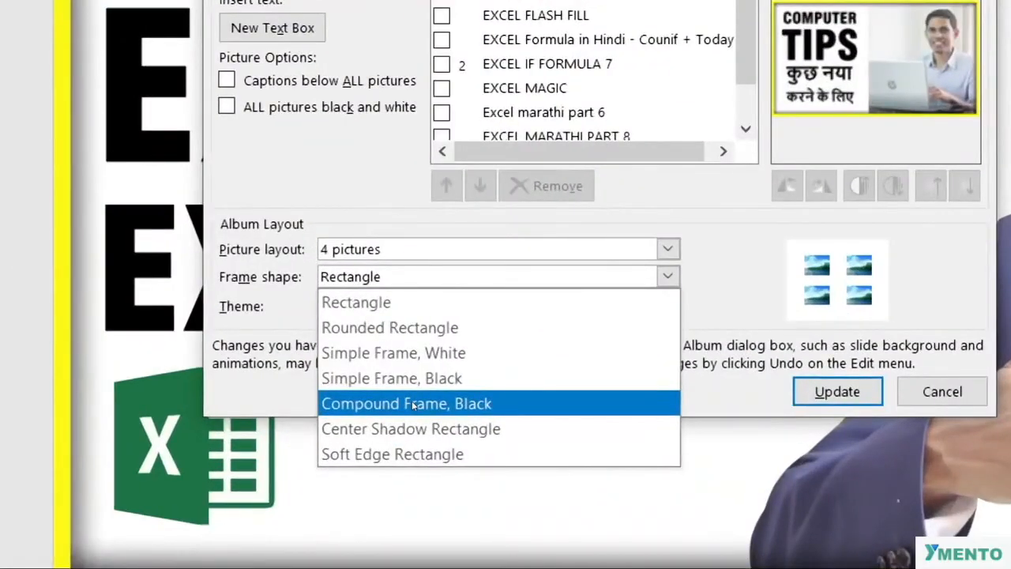
click(413, 405)
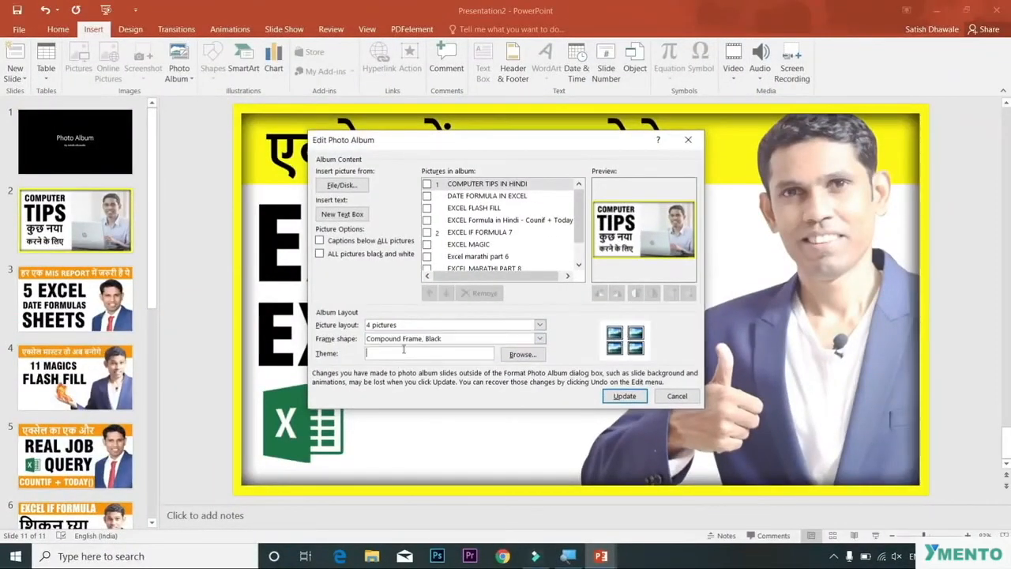
Step: Set the album theme to Organic and update the photo album
click(521, 354)
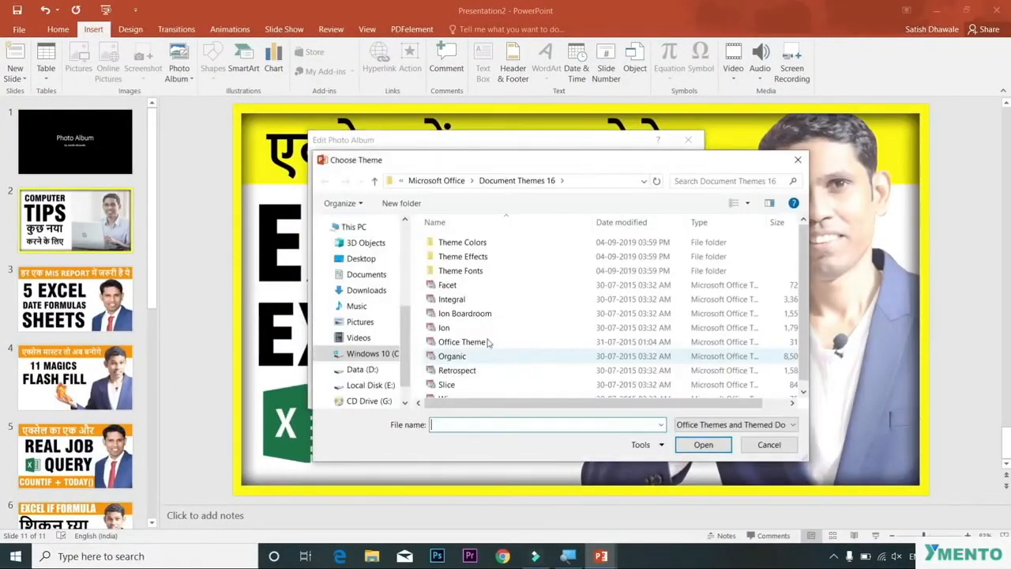
double_click(477, 342)
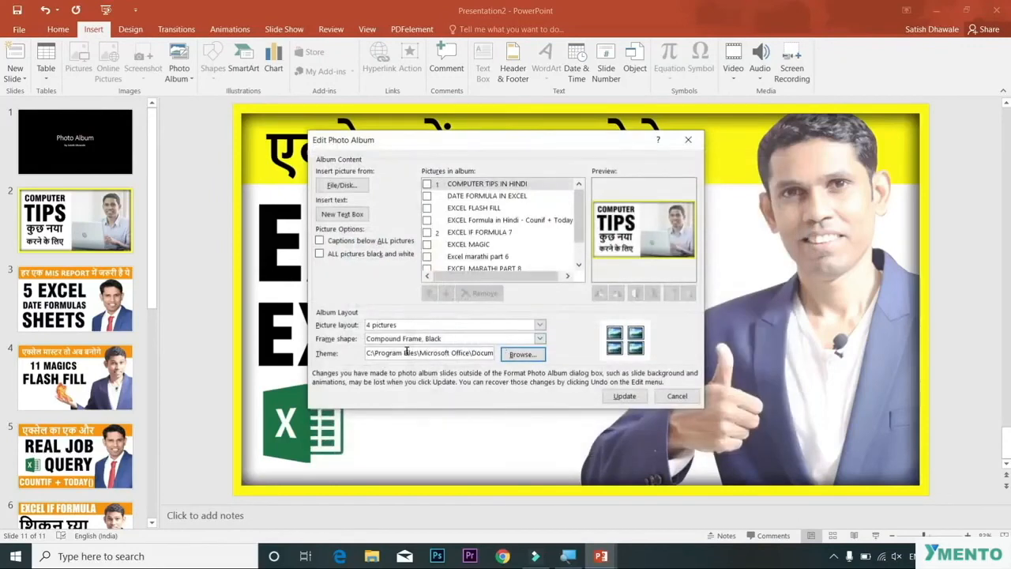
click(527, 354)
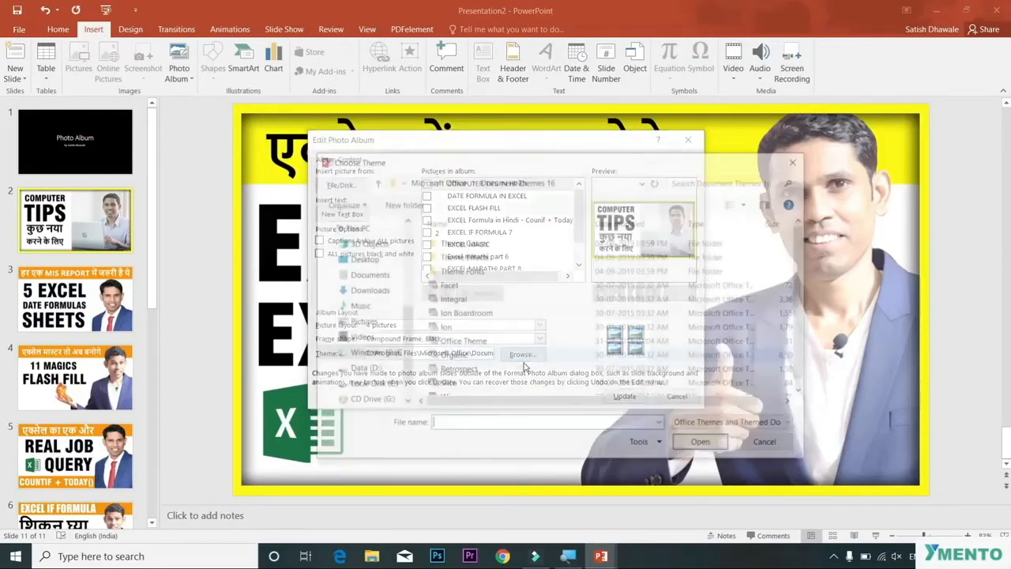
click(451, 357)
click(679, 444)
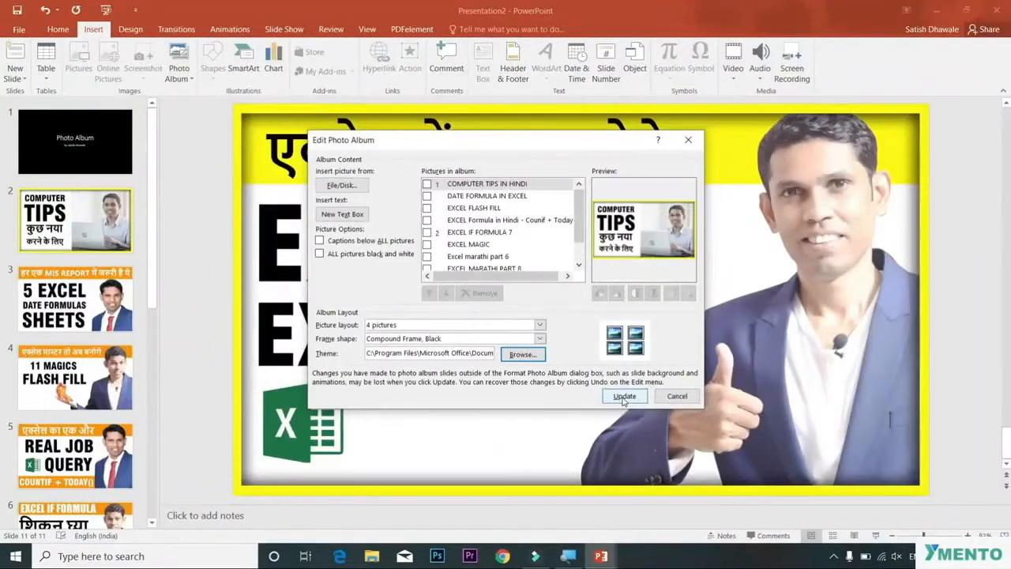
click(624, 398)
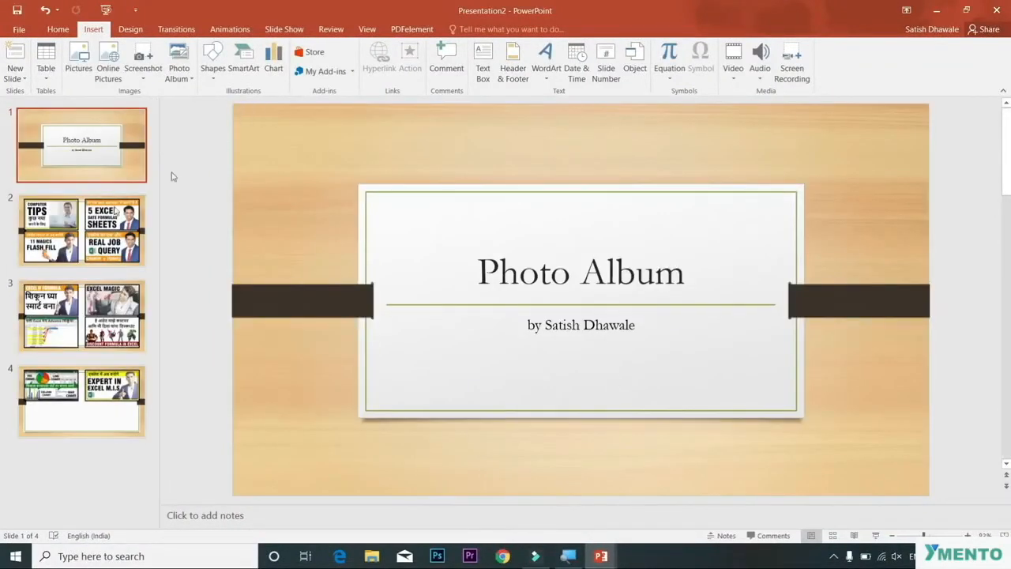
Step: Review the updated album slides and play them as a slide show
click(95, 240)
click(93, 317)
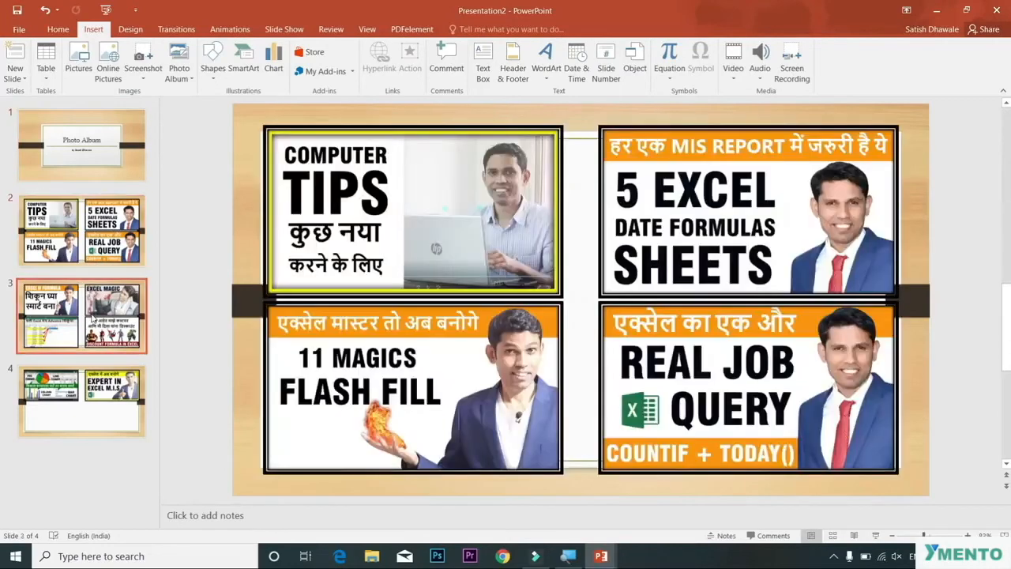
click(94, 383)
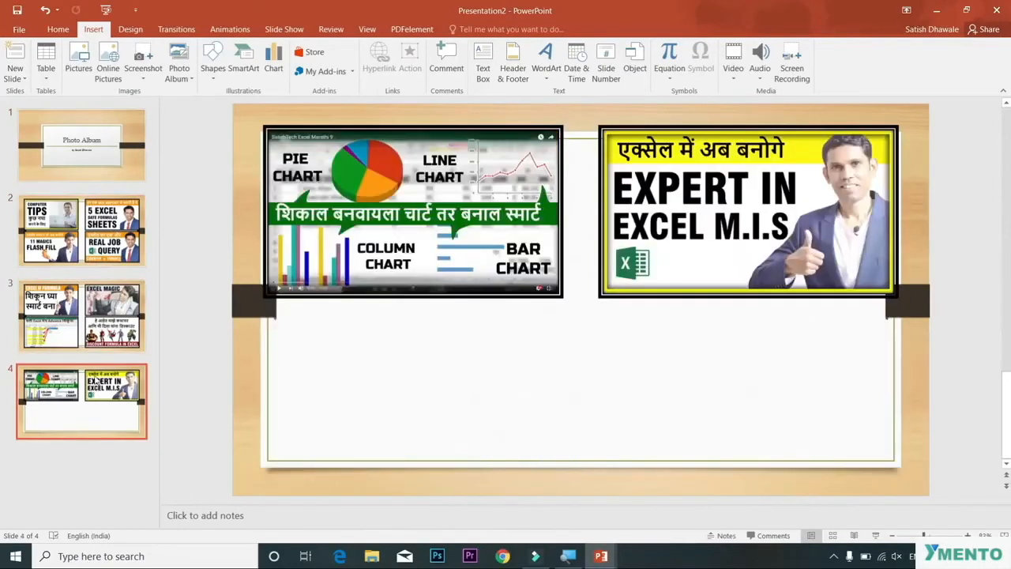
click(71, 246)
key(F5)
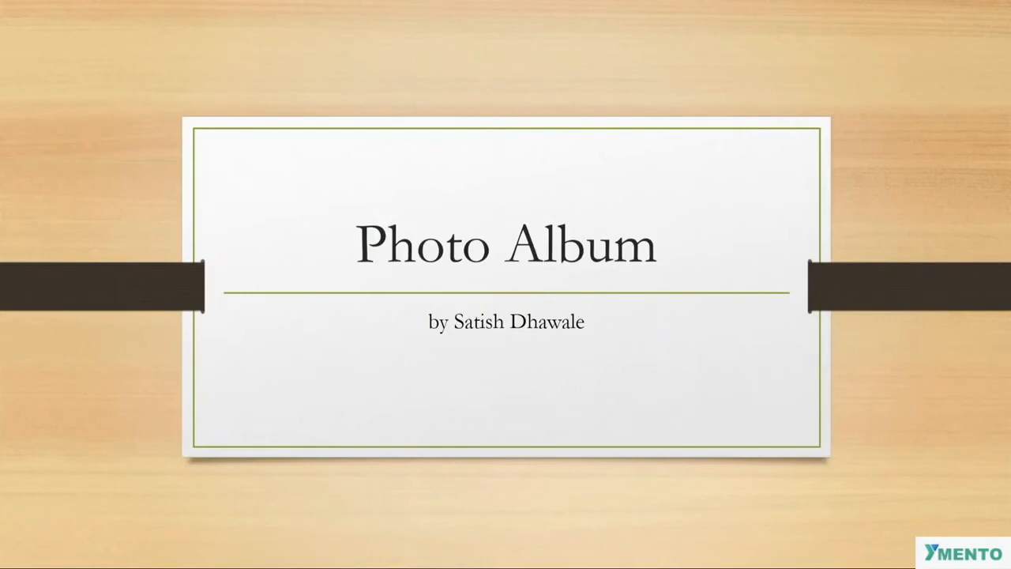
key(Right)
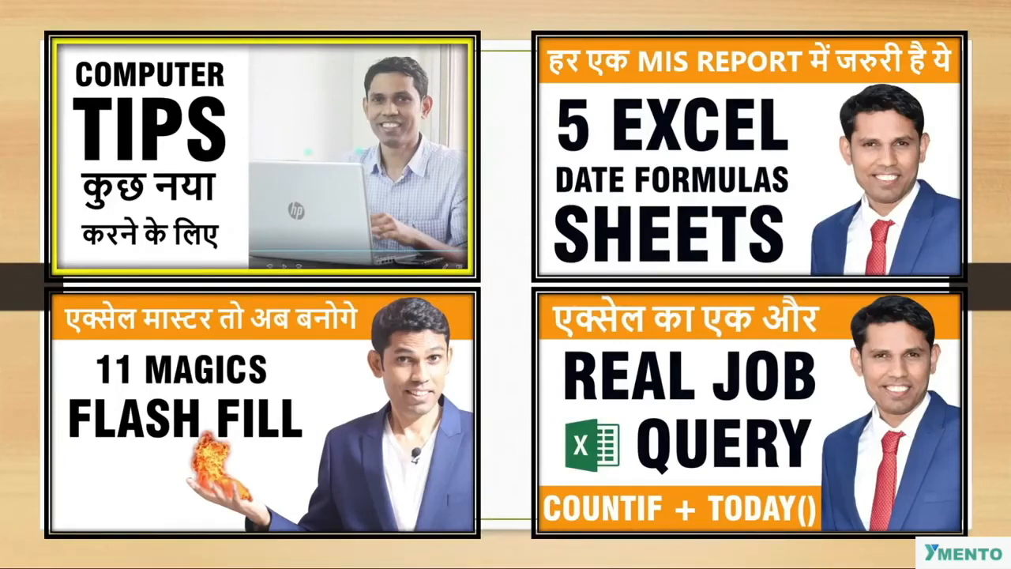
key(Right)
key(Right)
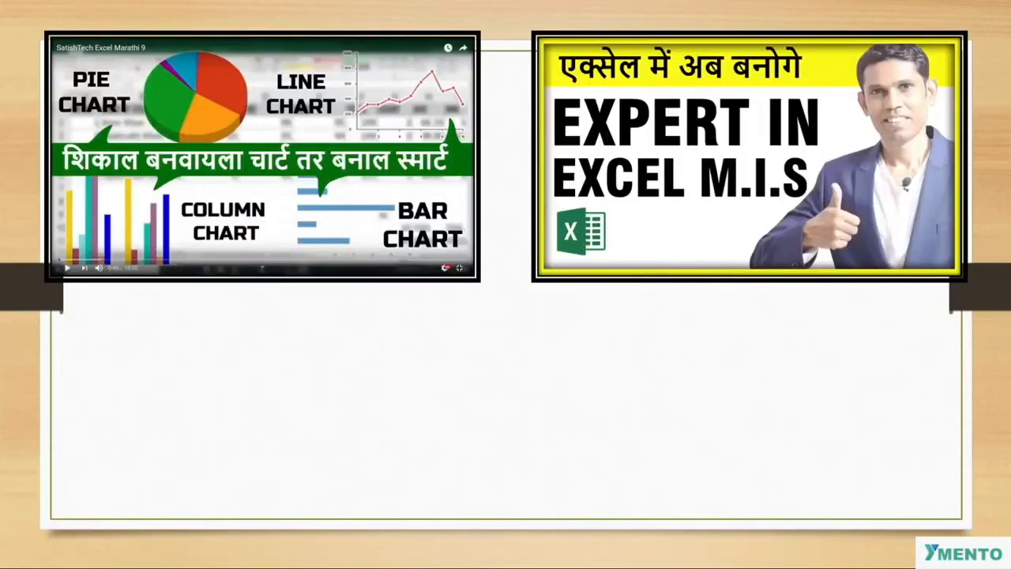
key(Escape)
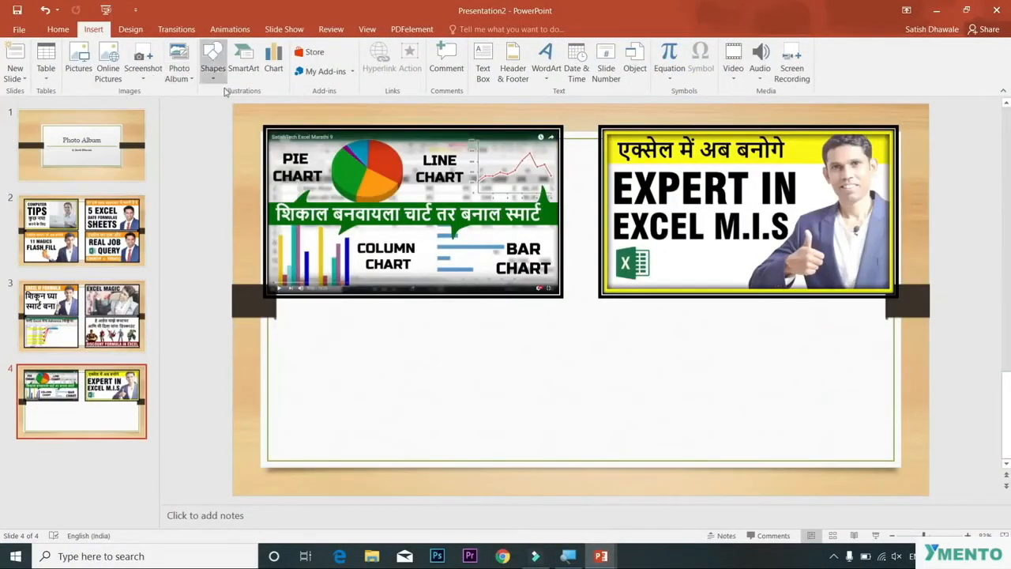
Step: Reopen the photo album settings and update the album
click(180, 77)
click(196, 107)
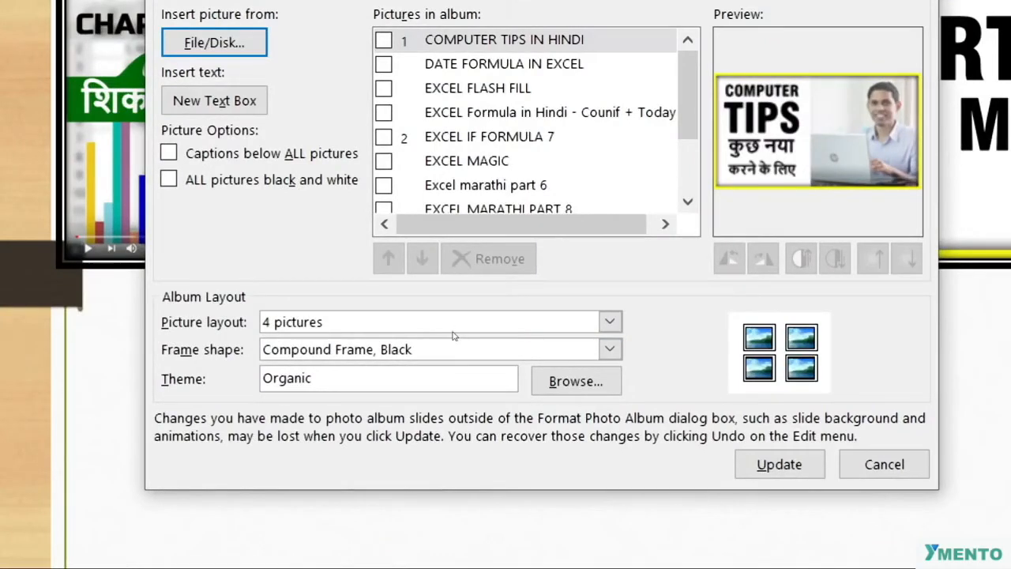
click(454, 329)
click(426, 398)
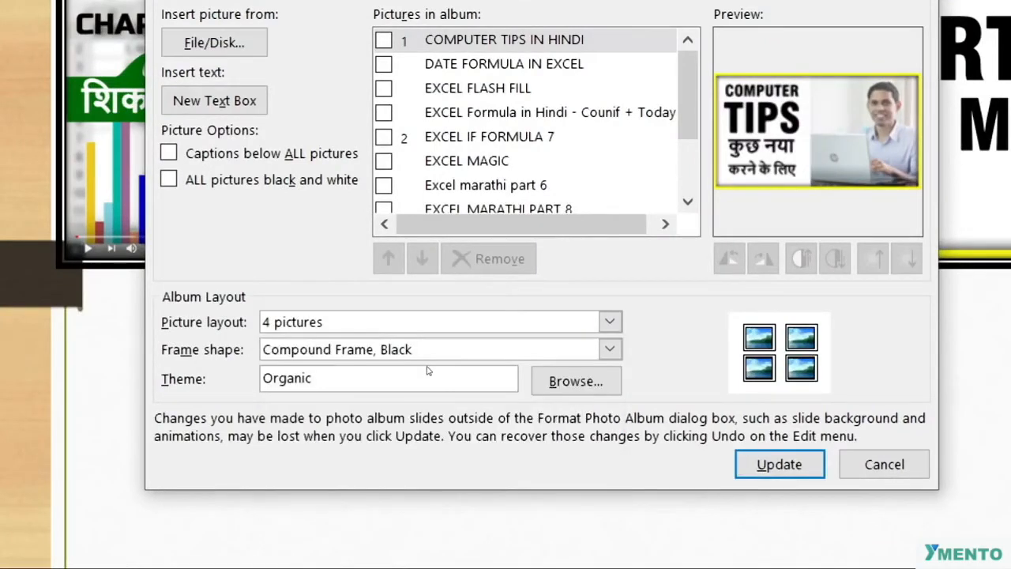
key(Return)
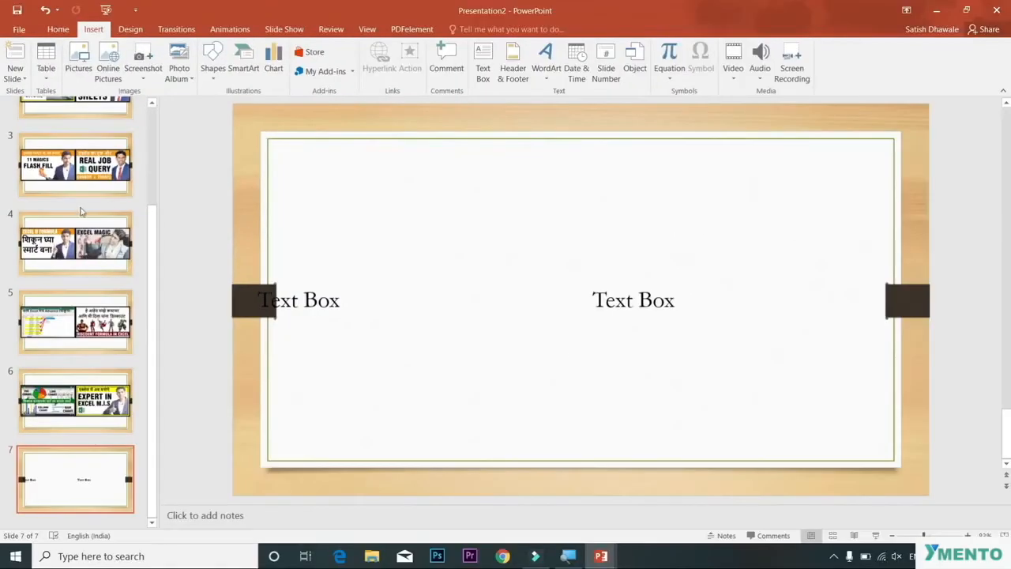
Step: Browse through the updated album slides
scroll(81, 206, up, 1)
scroll(81, 207, up, 2)
click(74, 170)
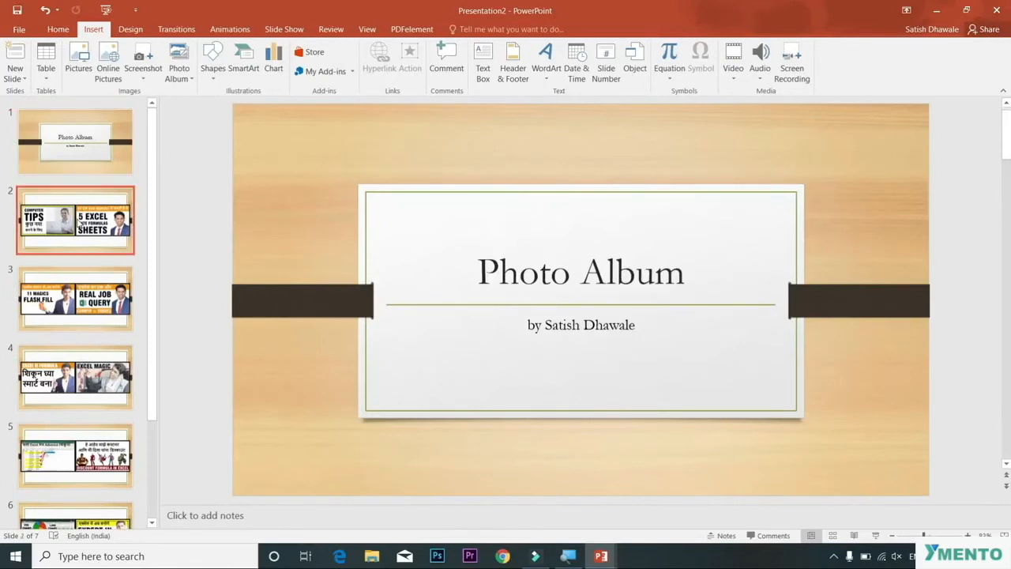
click(73, 237)
click(79, 308)
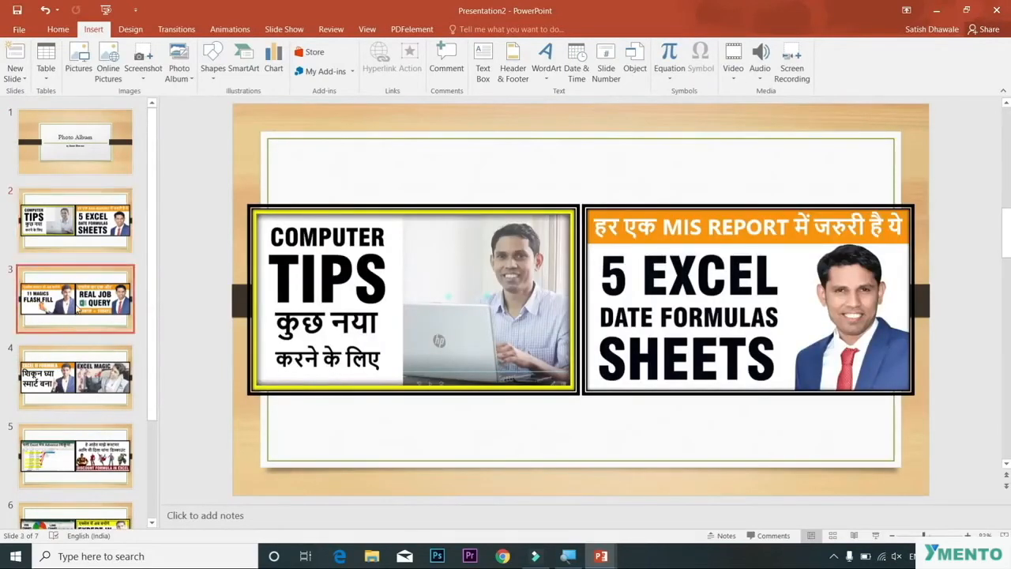
click(81, 133)
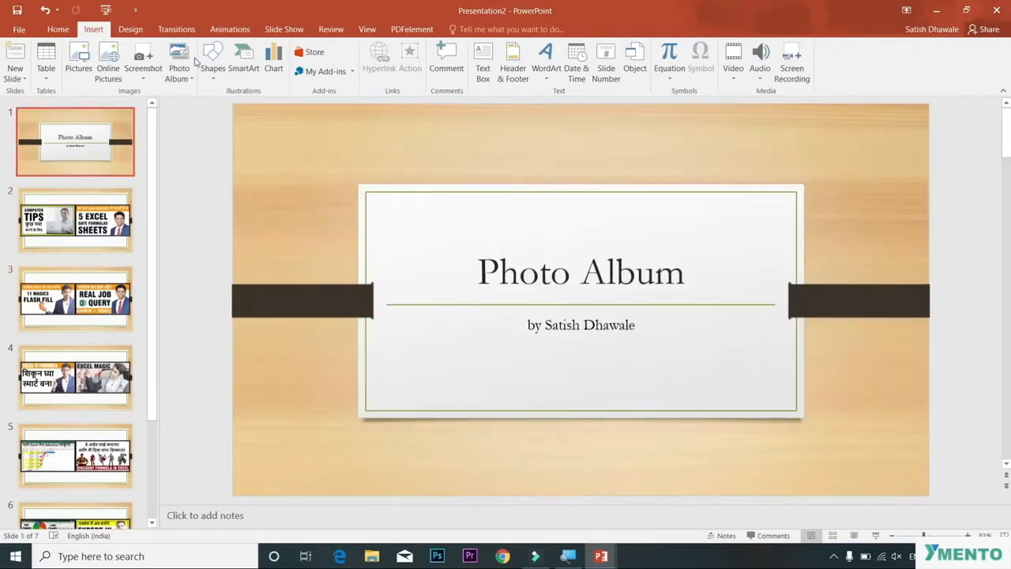
Step: Apply the teal theme with the red tab to the presentation and preview it as a slide show
click(131, 30)
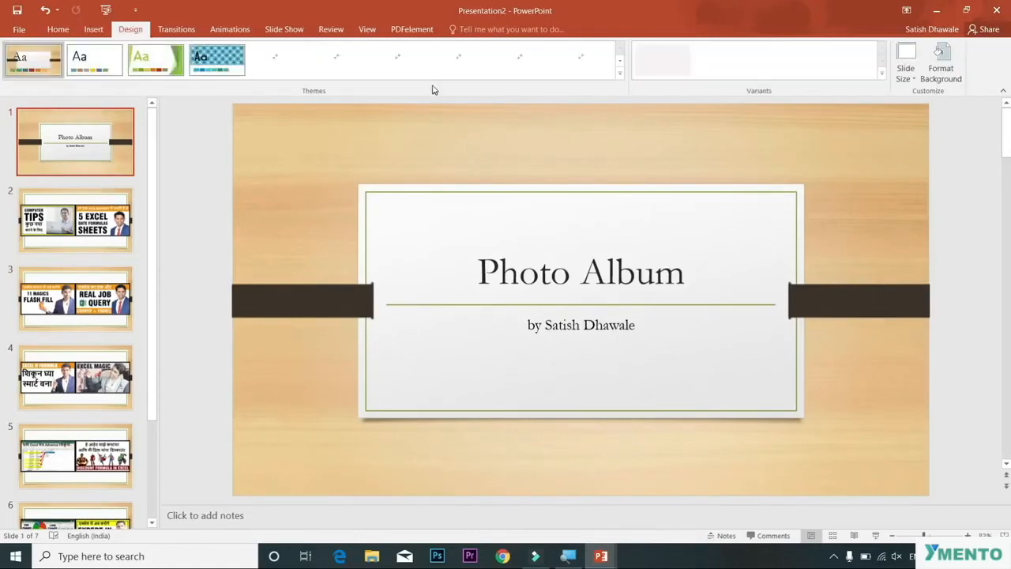
click(278, 62)
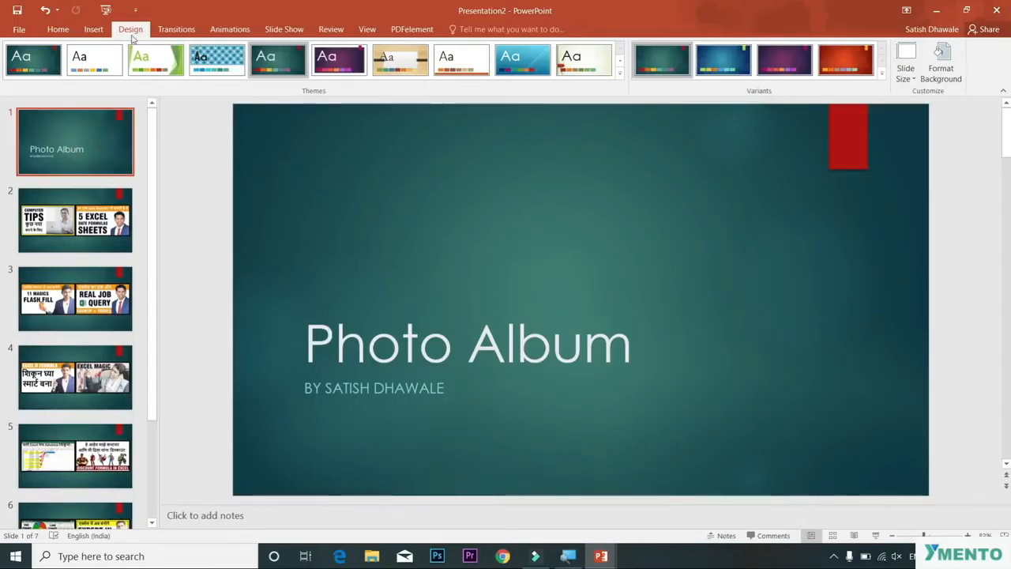
click(103, 35)
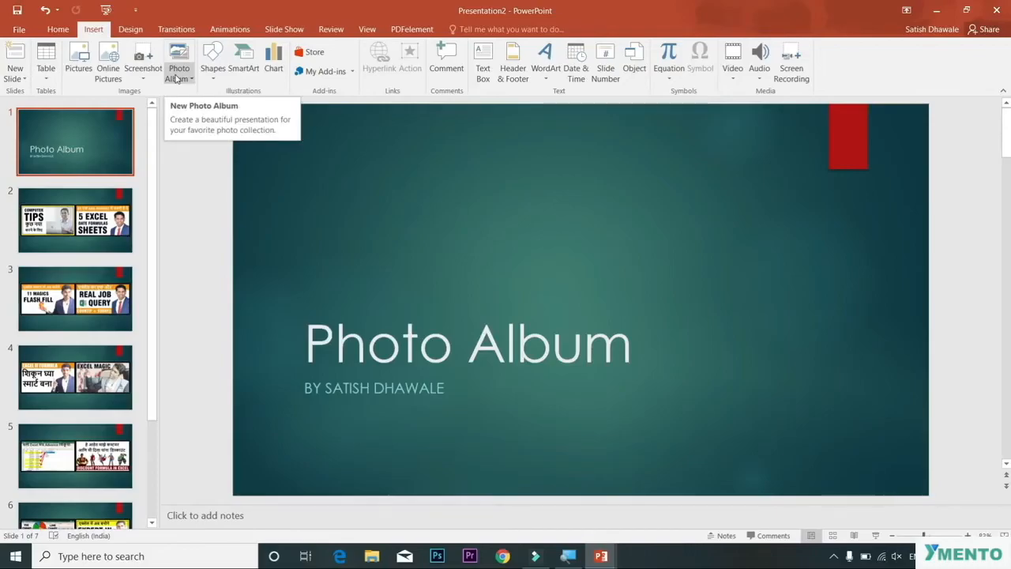
key(F5)
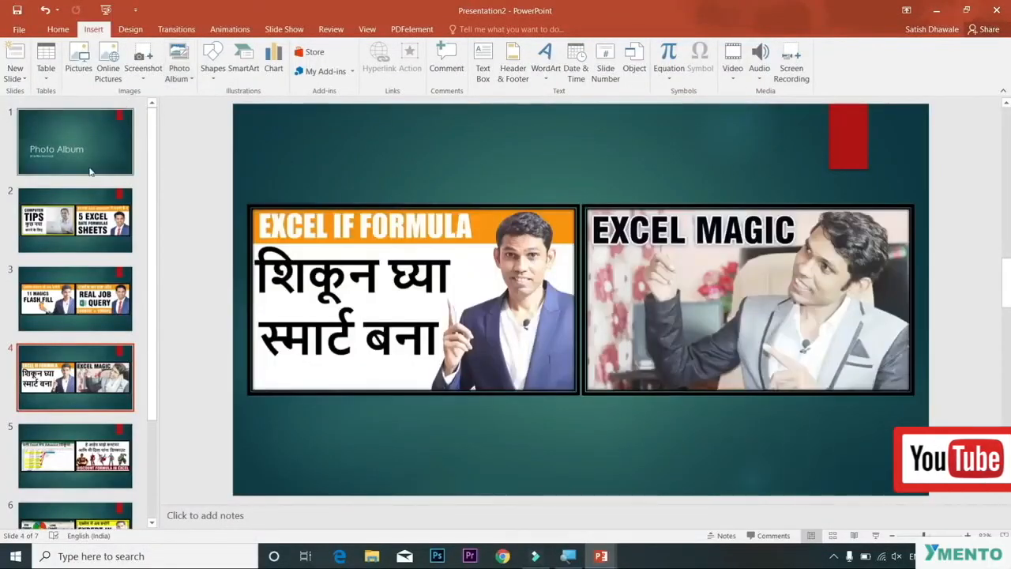
Step: Apply the Gallery transition to the album slides
click(177, 30)
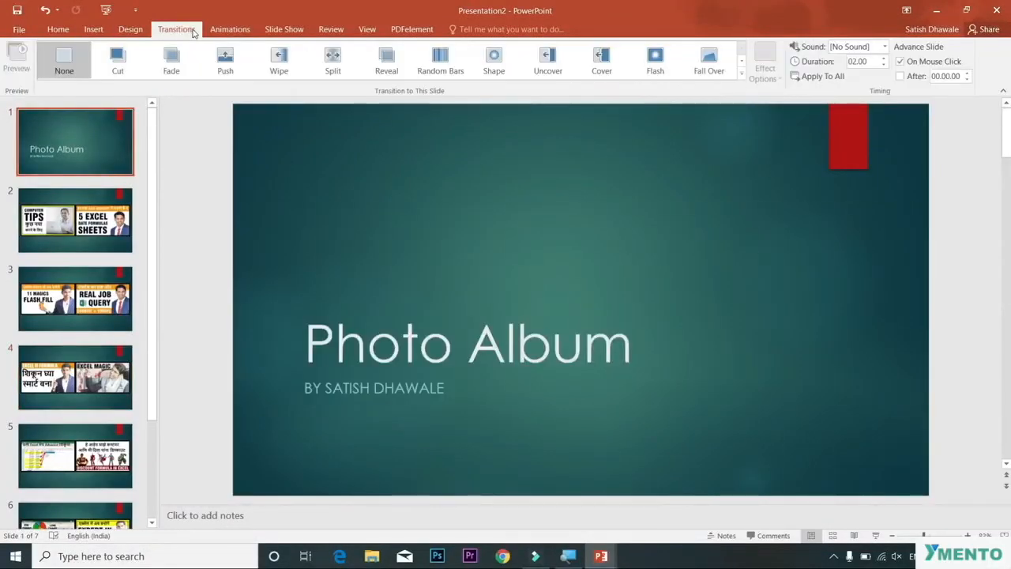
click(505, 72)
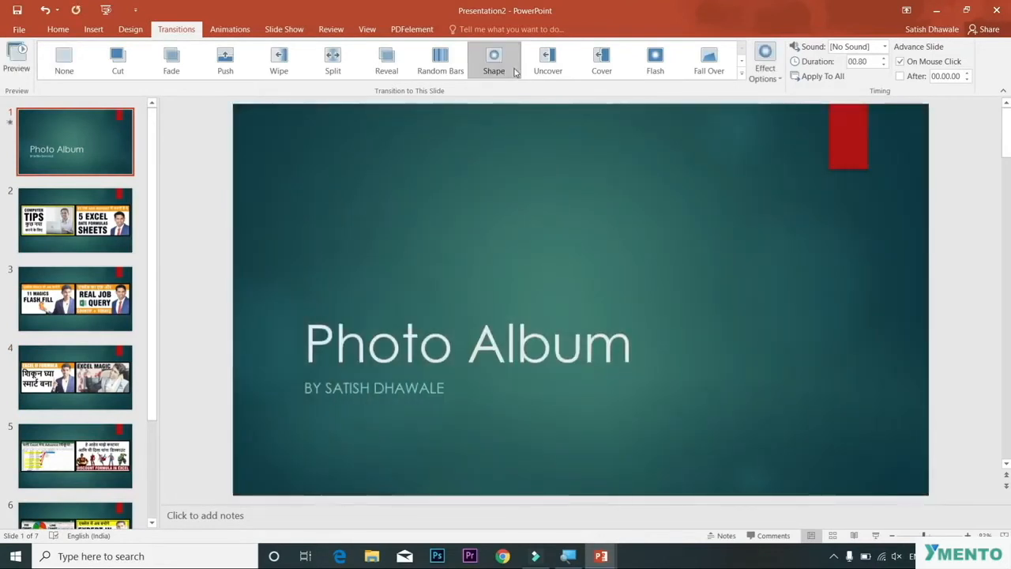
click(501, 68)
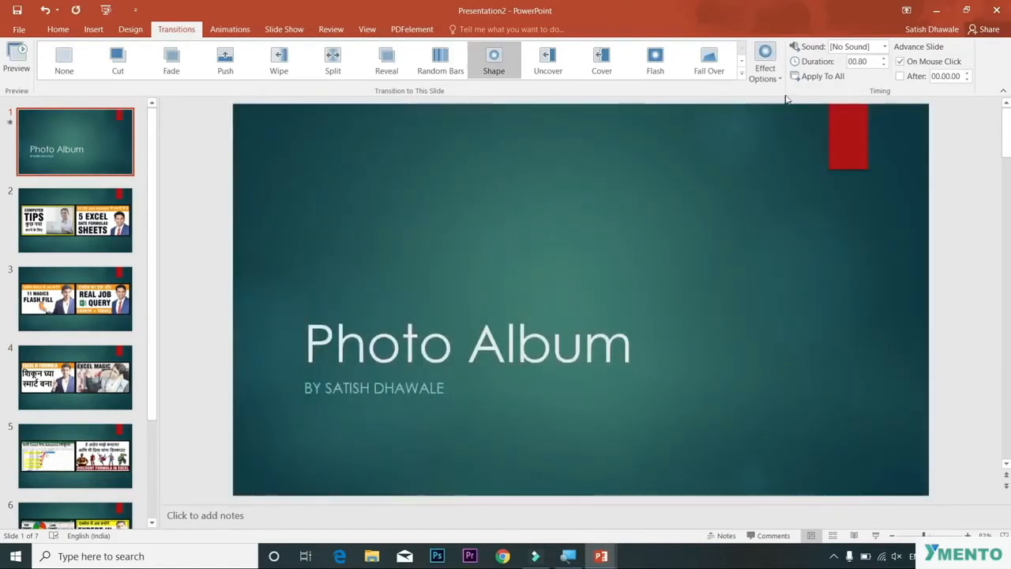
click(740, 77)
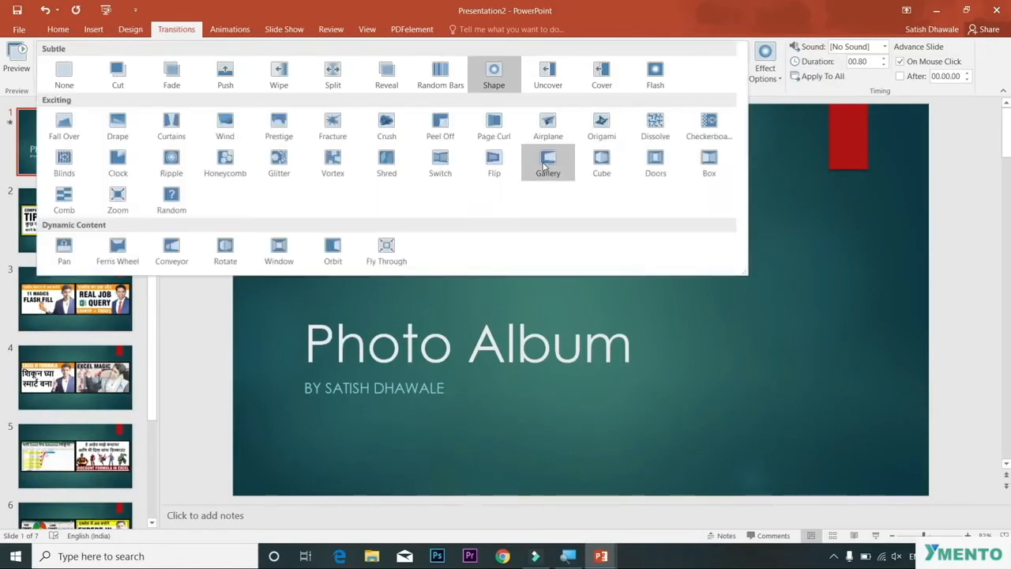
click(543, 166)
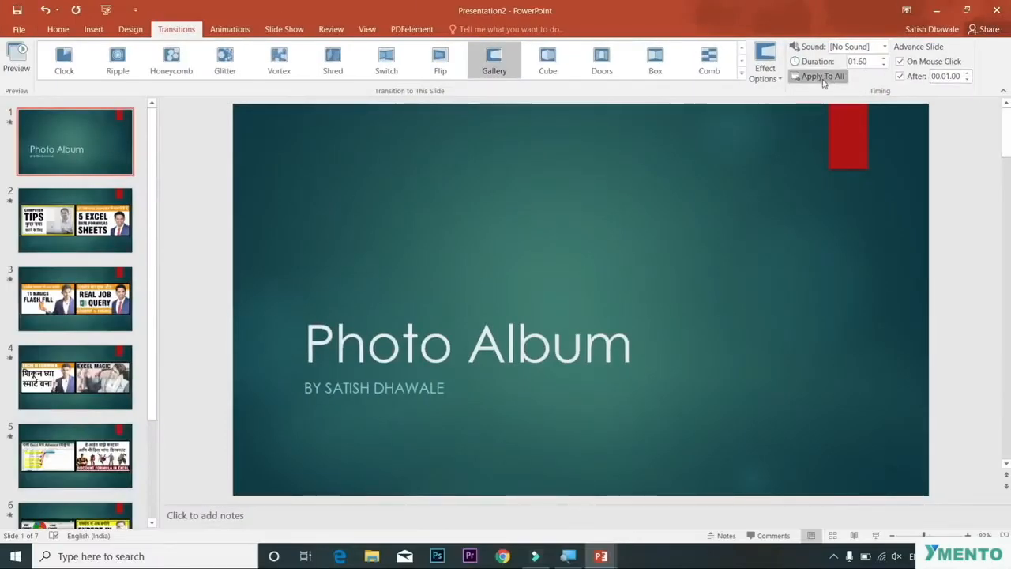
Step: Play the slide show to preview the Gallery transitions across the slides
click(510, 70)
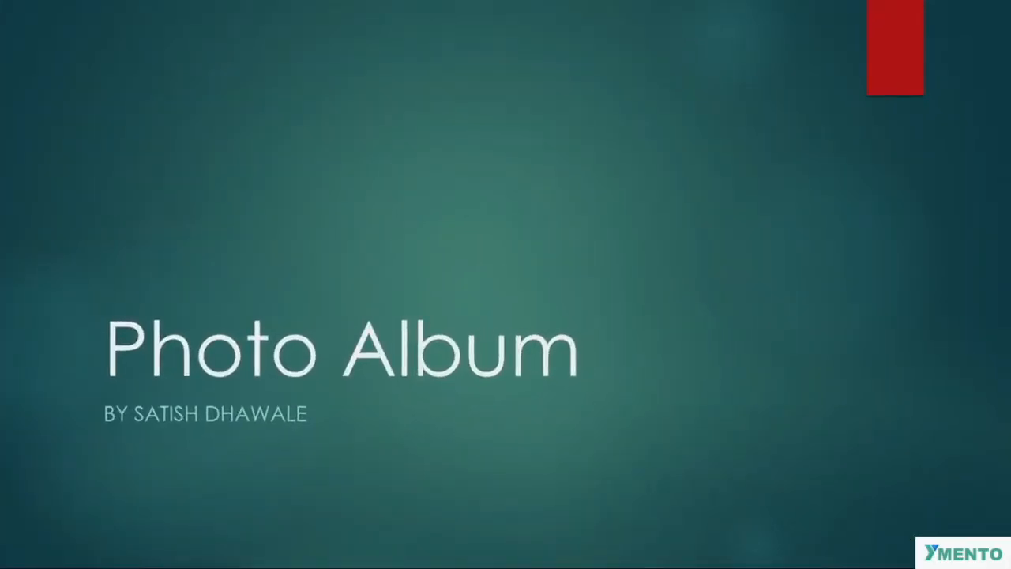
key(Right)
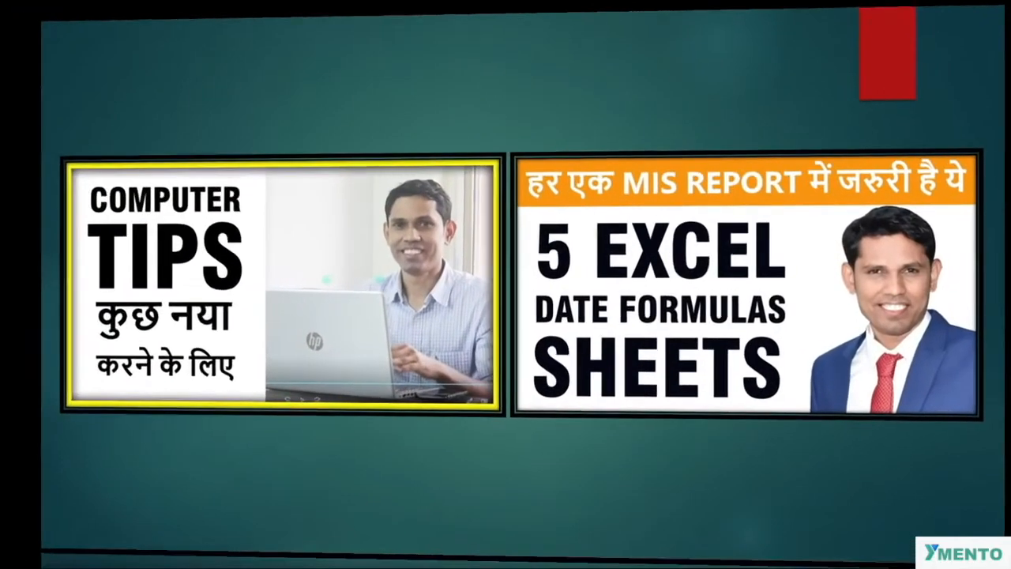
key(Right)
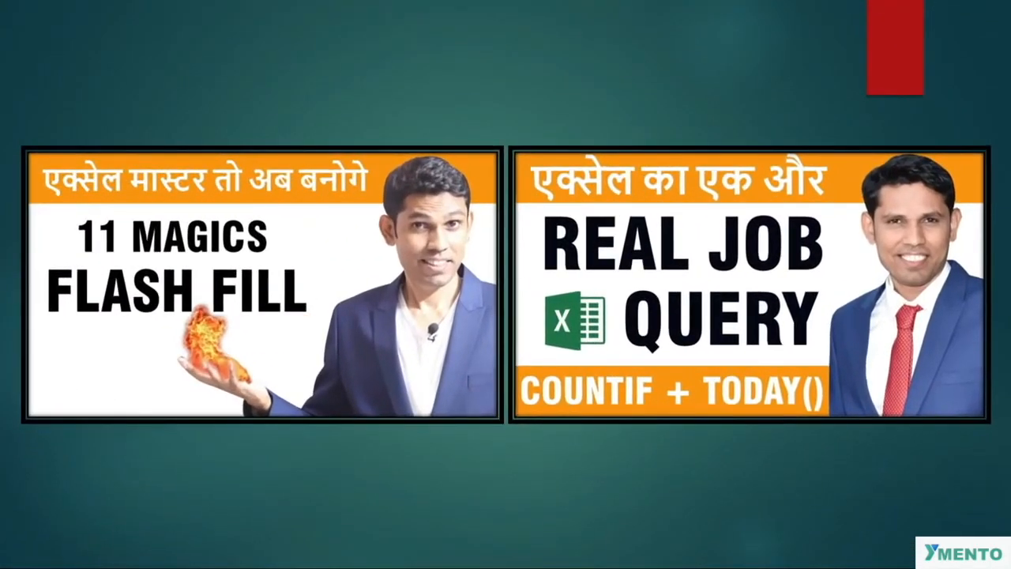
key(Right)
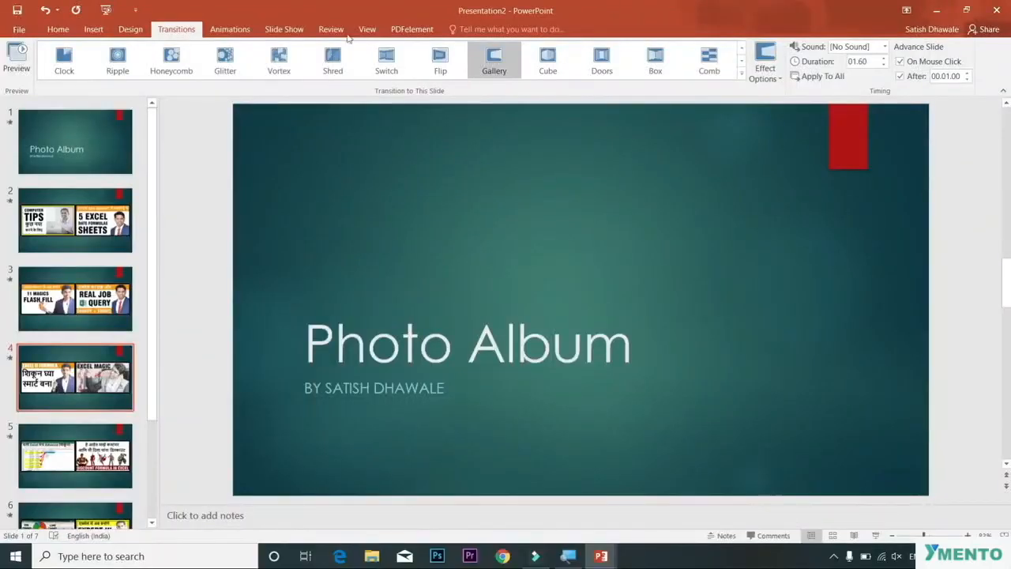
click(63, 150)
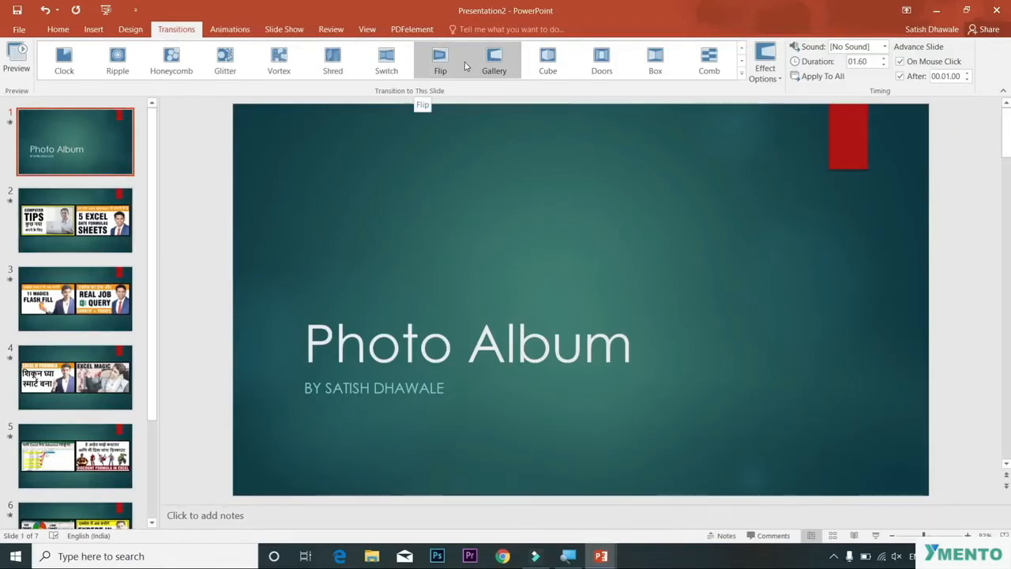
click(95, 29)
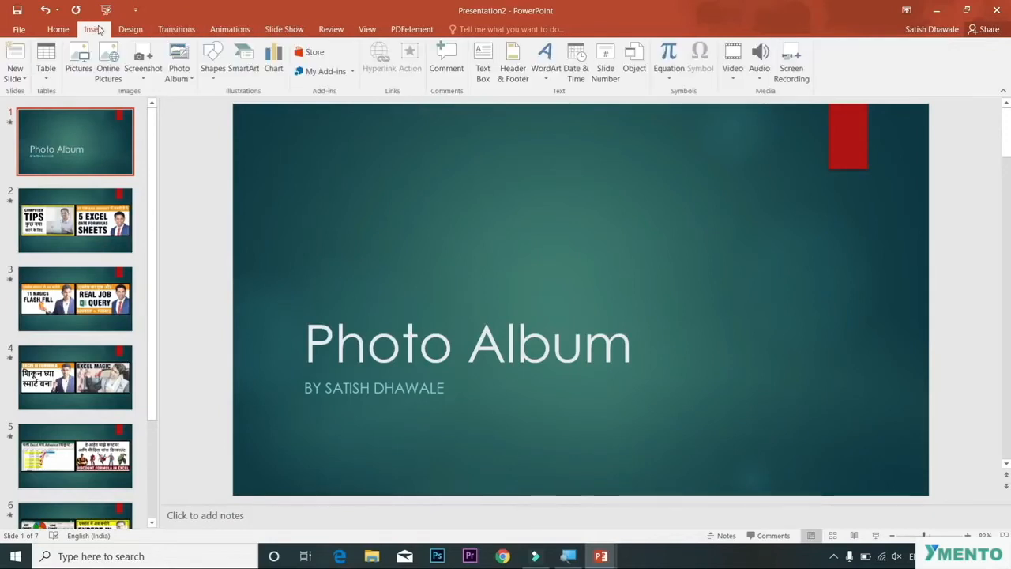
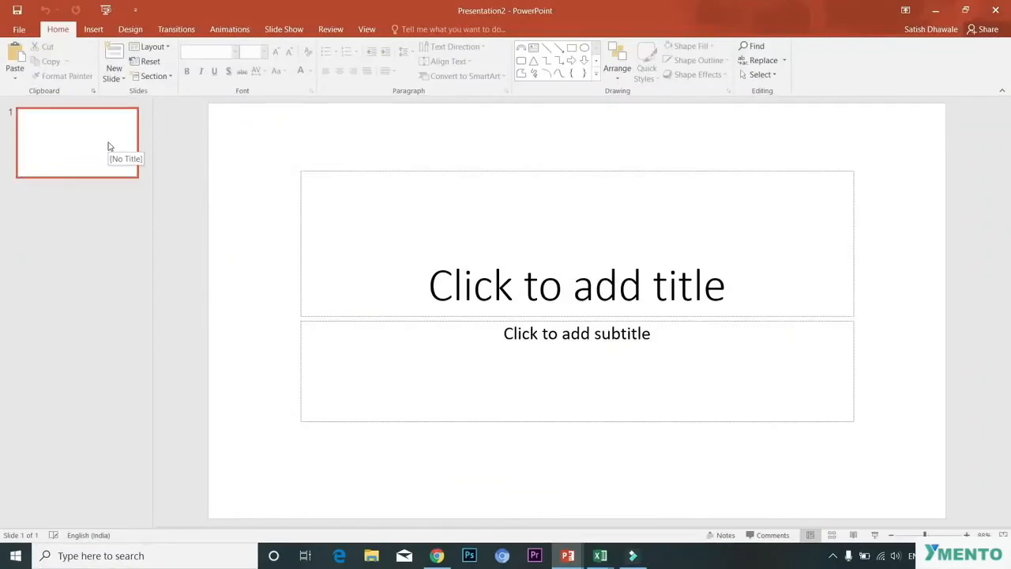
Step: Set the slide layout to Blank and paste the copied Excel screenshot onto the slide
click(152, 47)
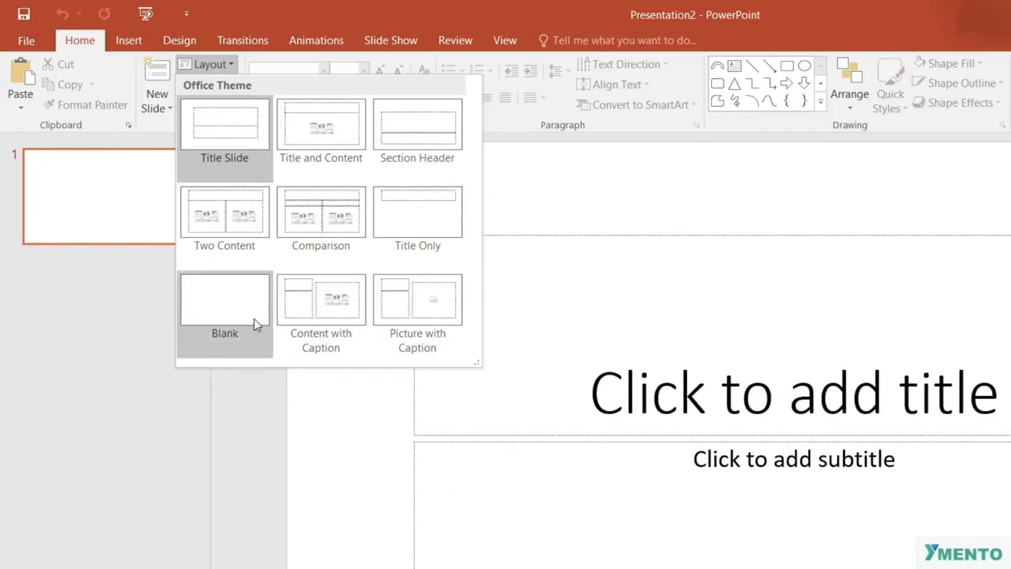
click(227, 307)
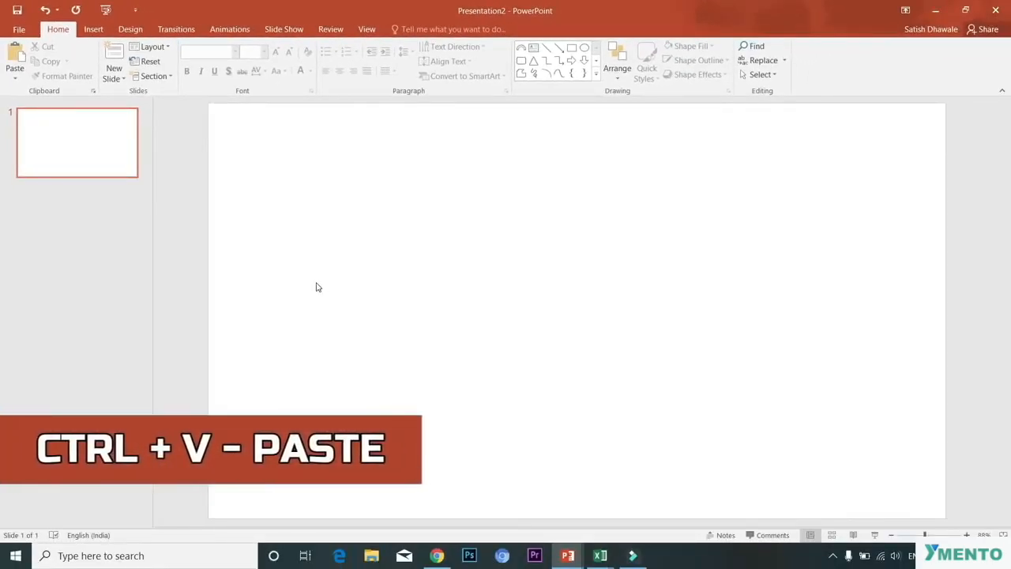
key(ctrl+v)
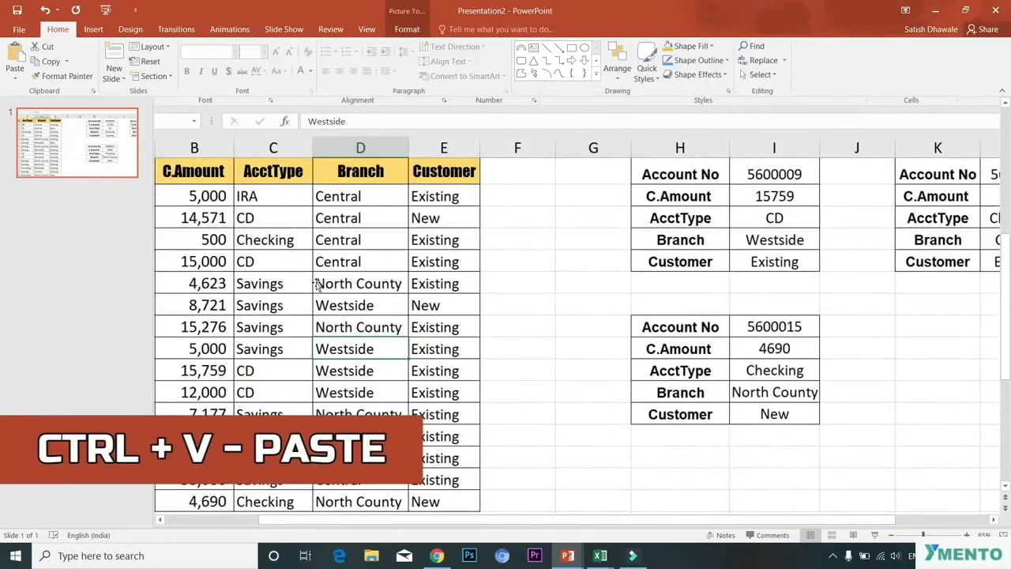
Step: Resize and reposition the pasted screenshot so it fills the slide
drag(293, 266, 511, 363)
drag(431, 224, 419, 245)
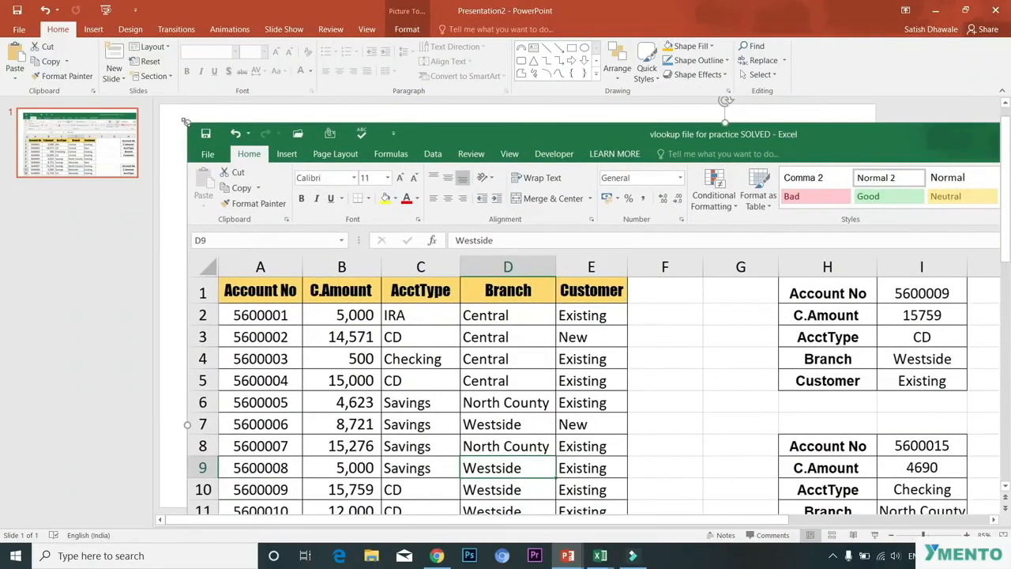
drag(183, 120, 622, 293)
drag(672, 368, 253, 203)
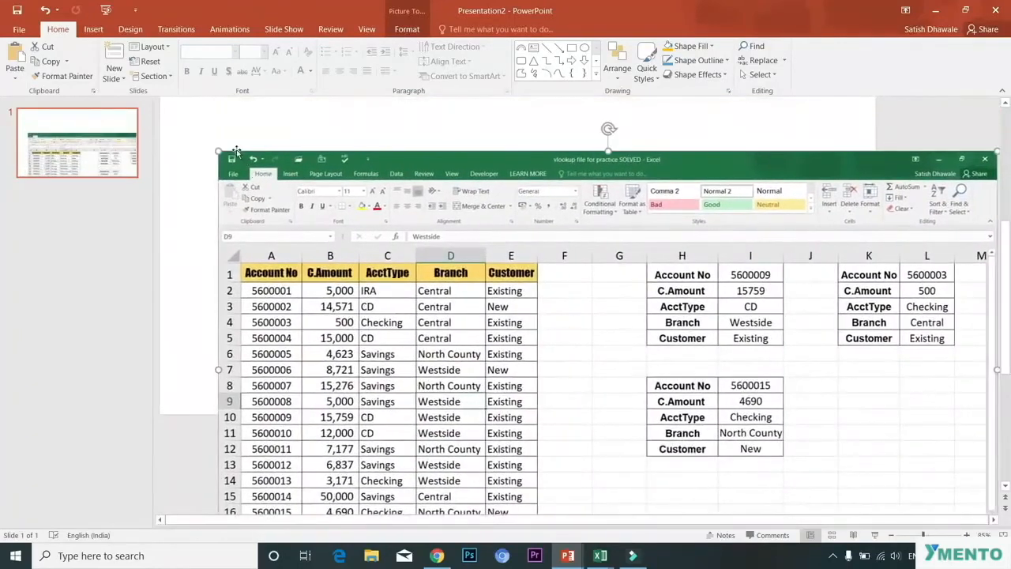
drag(232, 160, 459, 286)
drag(676, 374, 444, 199)
drag(451, 289, 390, 203)
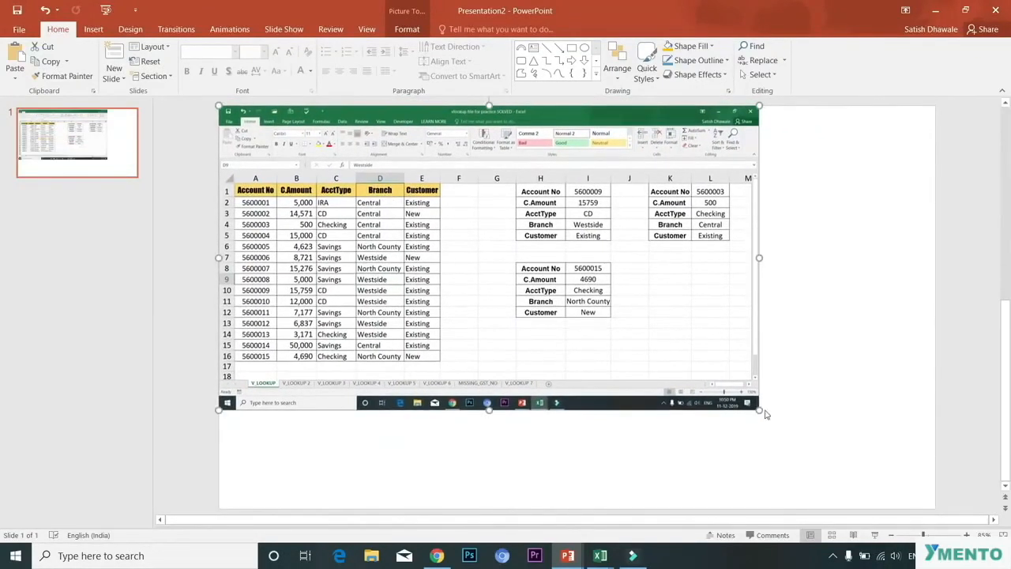
drag(759, 409, 935, 507)
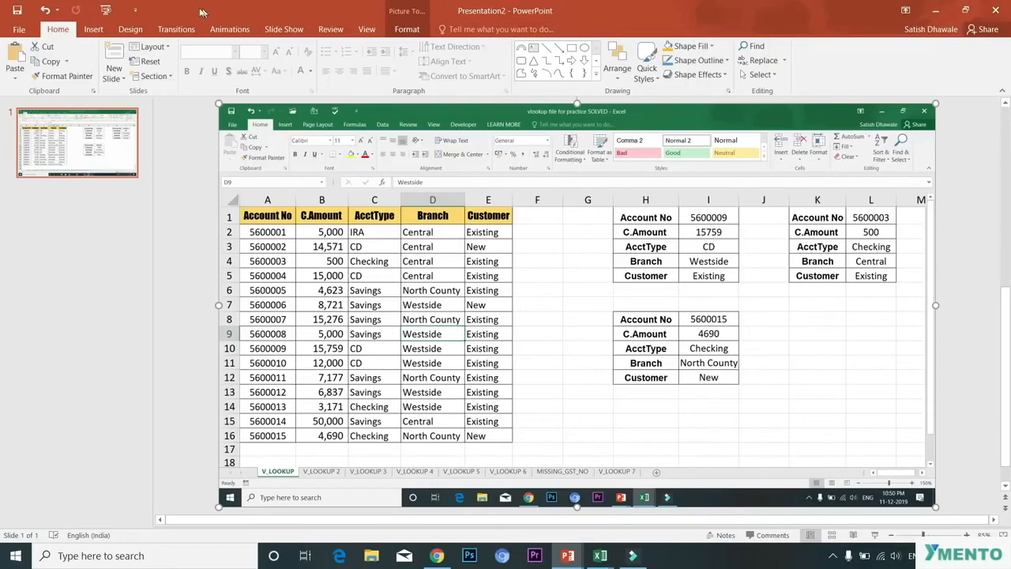
Step: Review the slide size options, including the Custom Slide Size dialog's paper sizes, without changing them
click(131, 29)
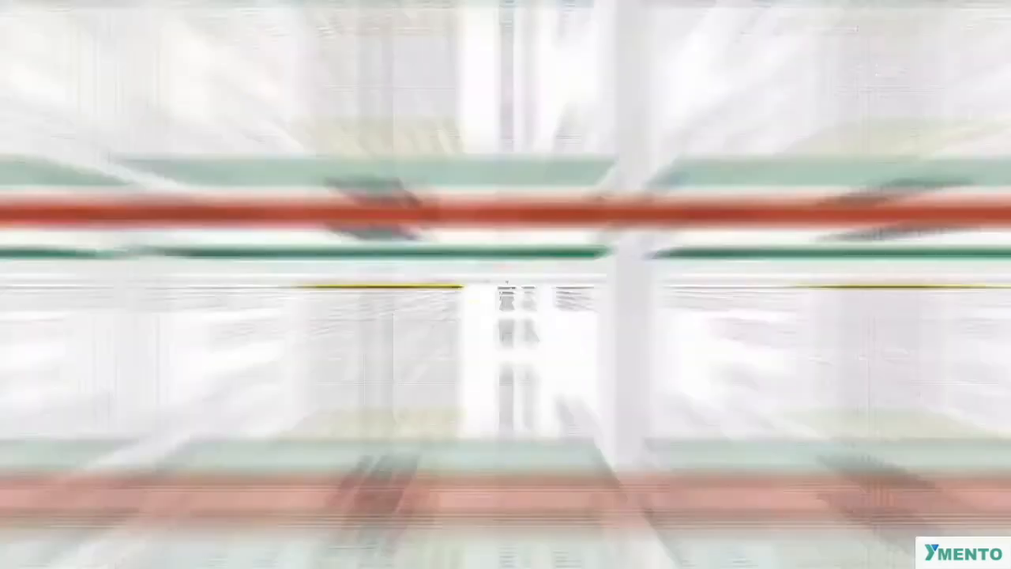
click(867, 93)
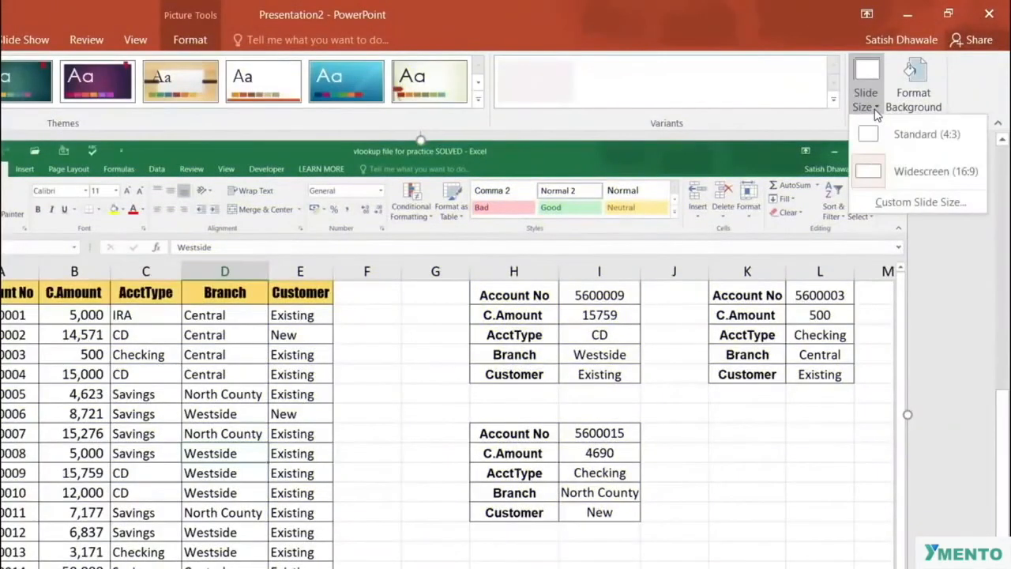
click(922, 209)
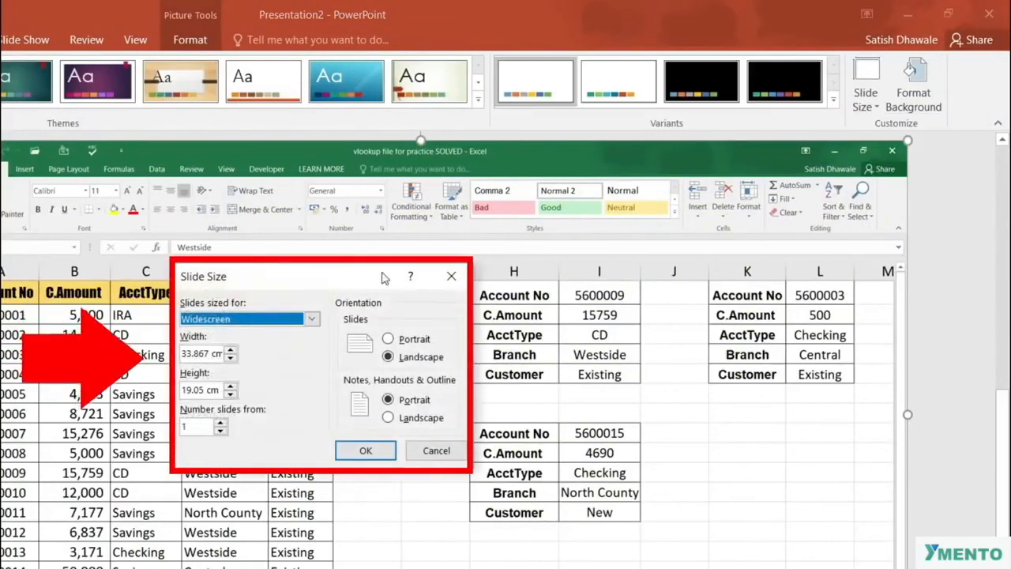
click(282, 330)
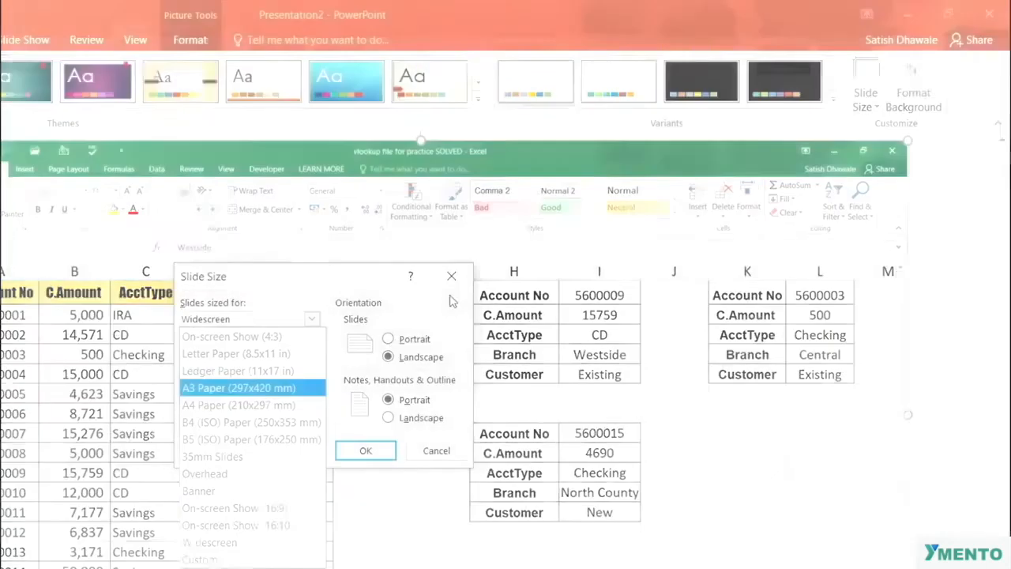
click(451, 276)
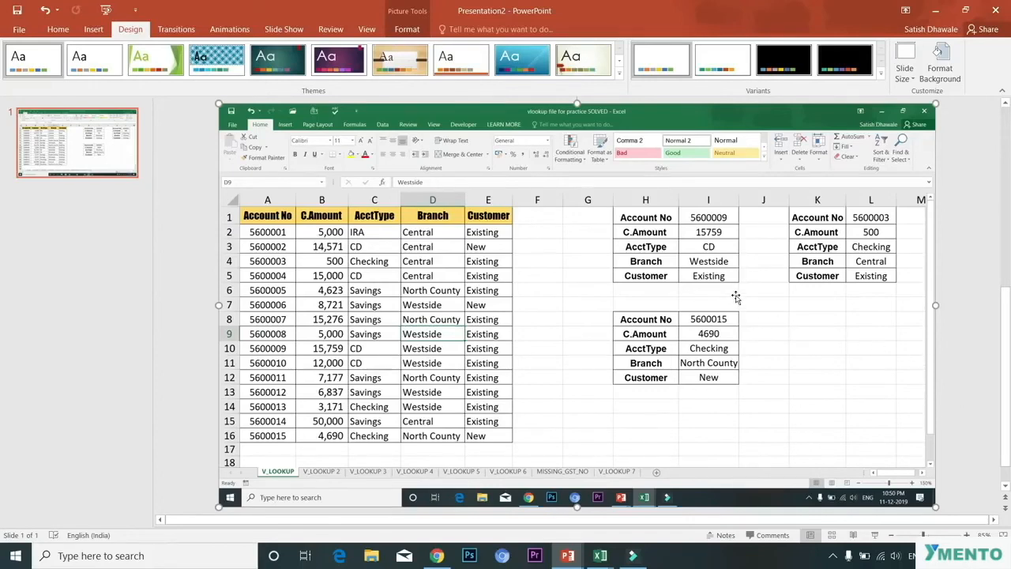
click(905, 79)
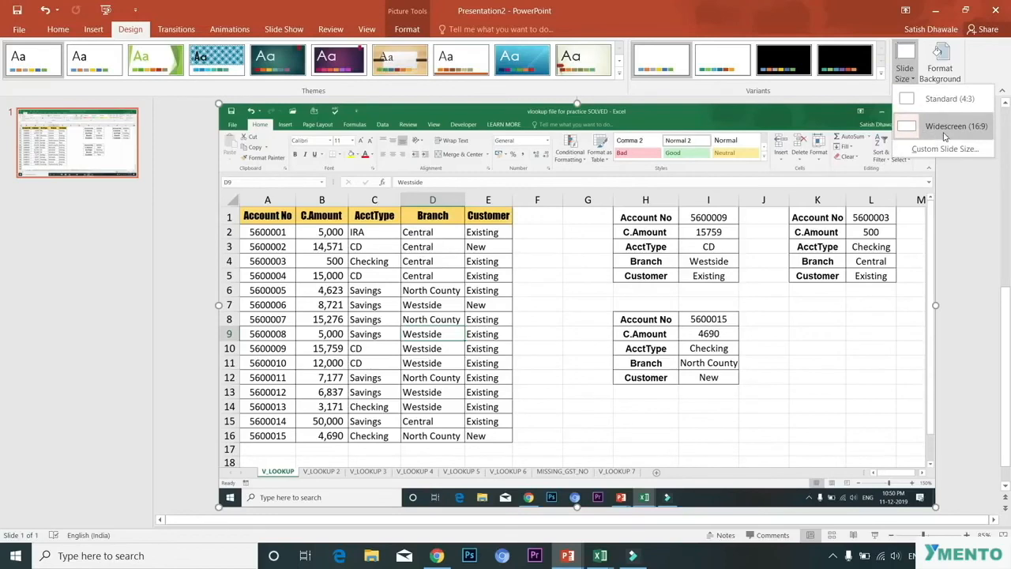
click(970, 259)
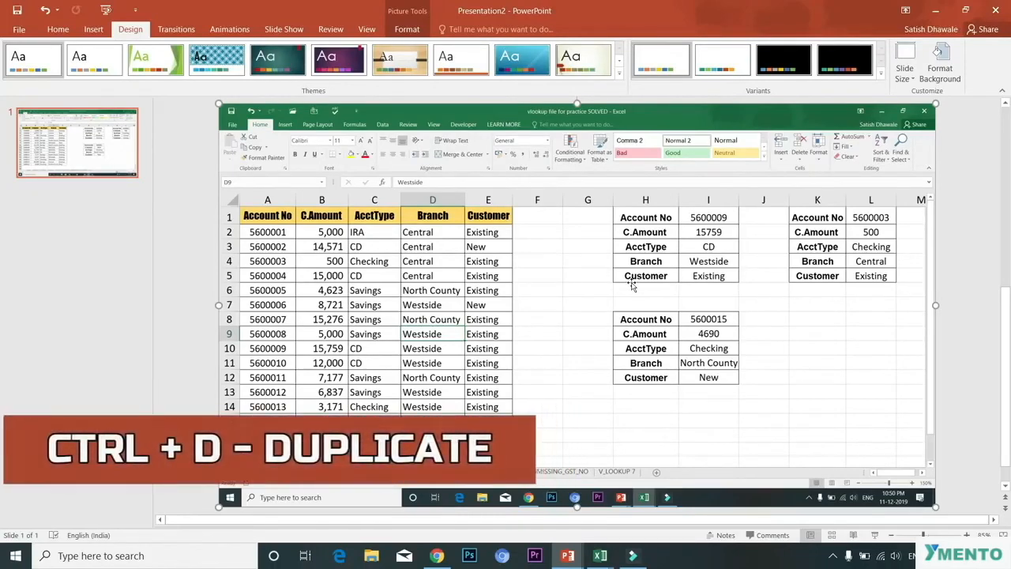
Step: Duplicate the screenshot picture and place the copy exactly over the original
key(ctrl+d)
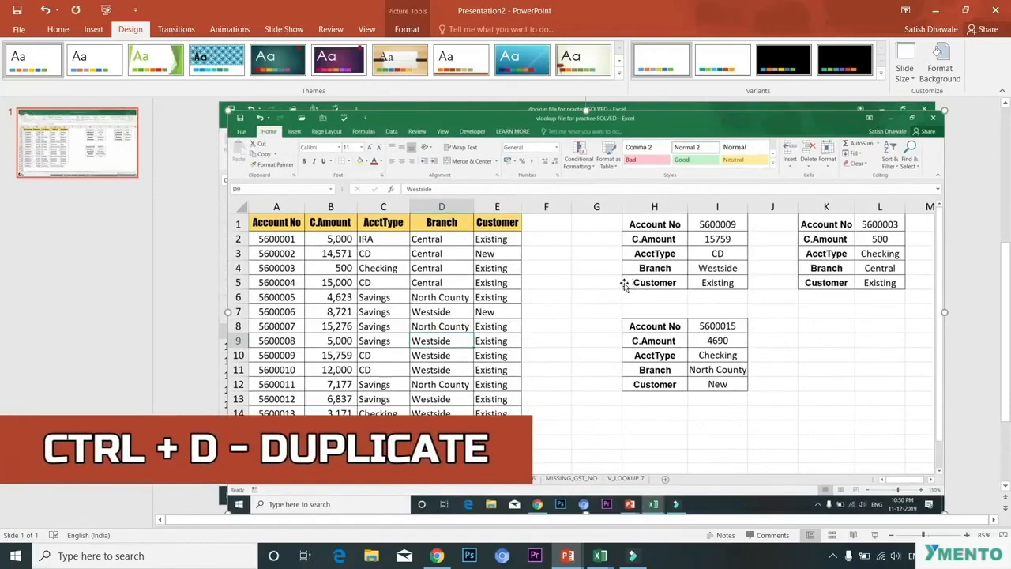
drag(257, 134, 379, 259)
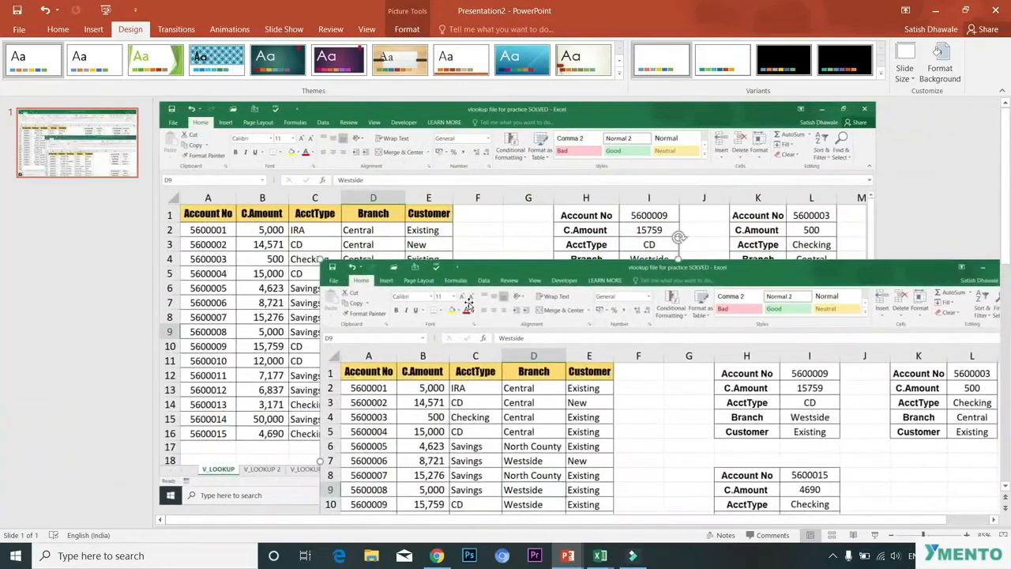
drag(464, 306, 317, 161)
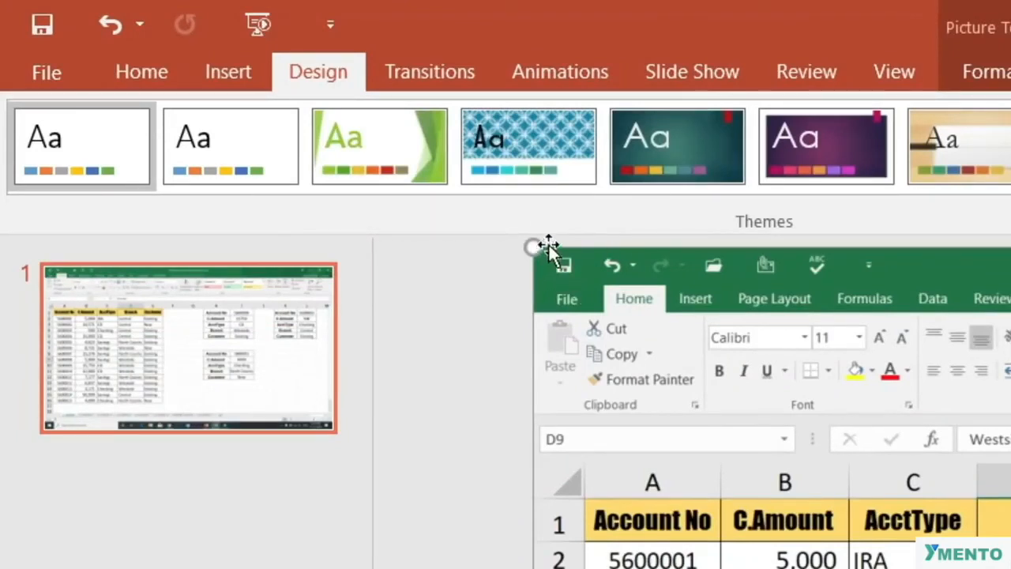
Step: Crop the duplicate picture down to the account data table, about 13.85 cm wide and 11.95 cm high
double_click(604, 330)
mouse_move(614, 312)
mouse_down()
mouse_move(548, 275)
mouse_move(672, 387)
mouse_move(803, 447)
mouse_move(627, 334)
mouse_move(611, 309)
mouse_up()
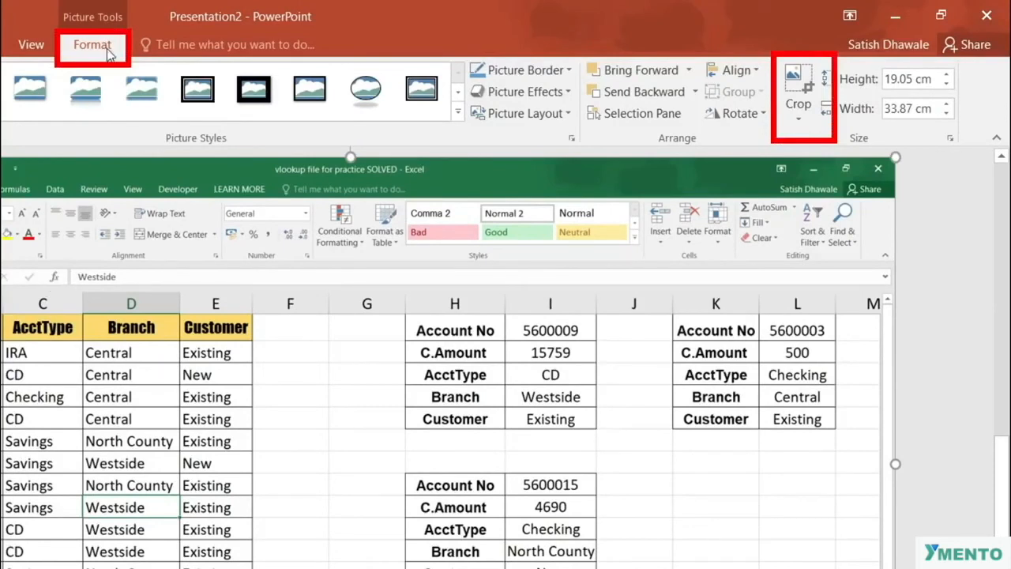
click(797, 126)
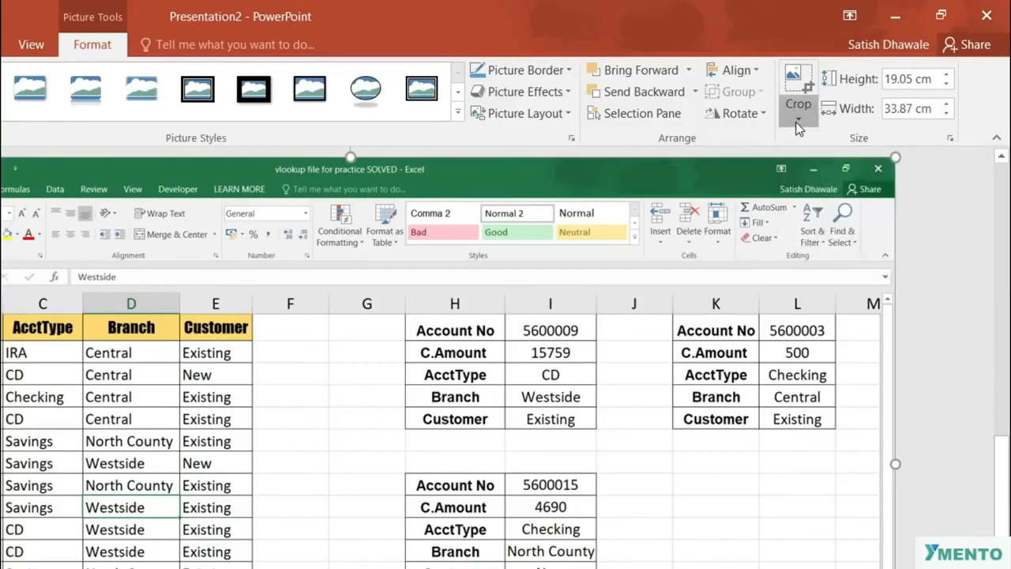
click(809, 143)
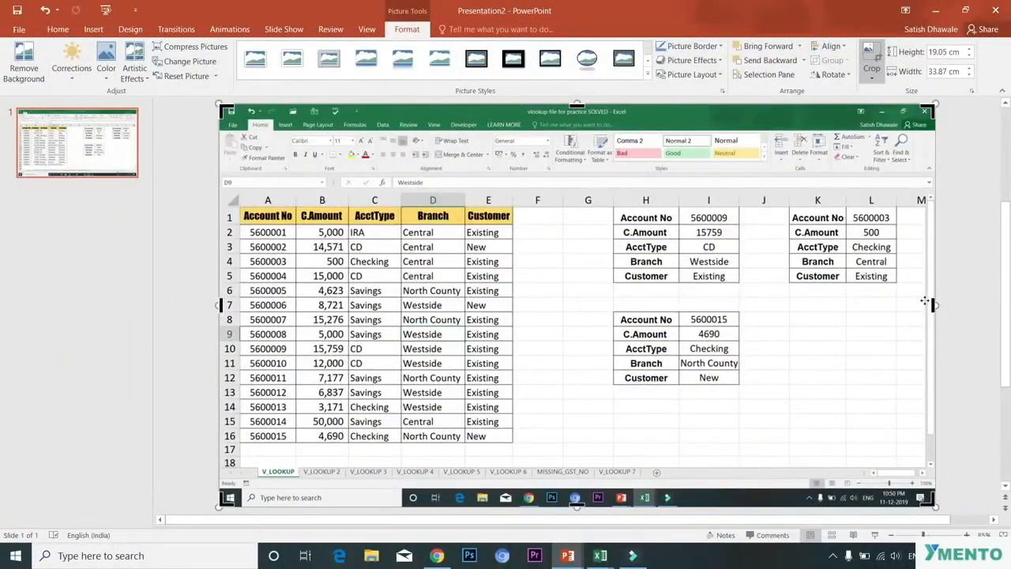
drag(932, 304, 511, 331)
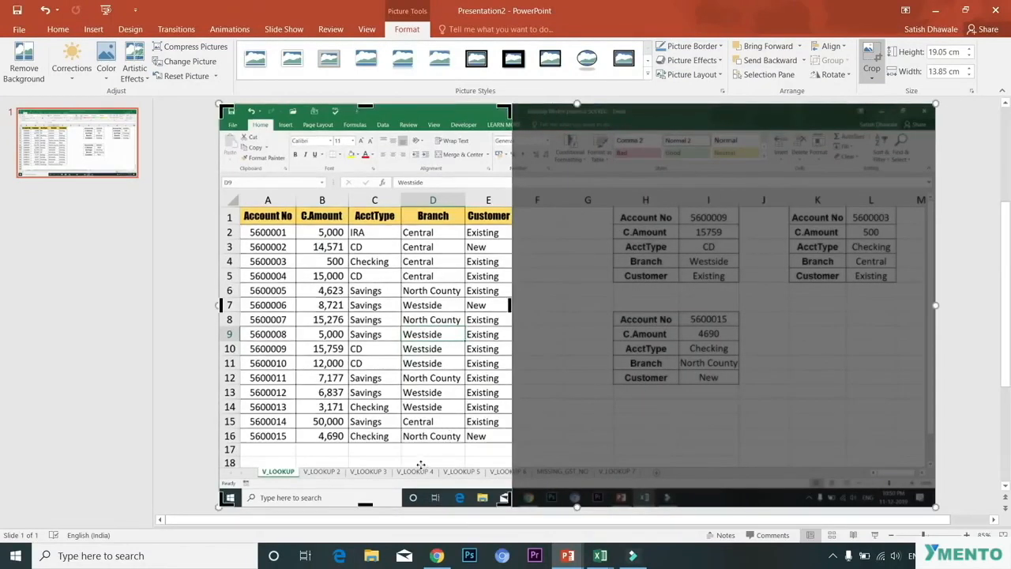
drag(365, 506, 374, 447)
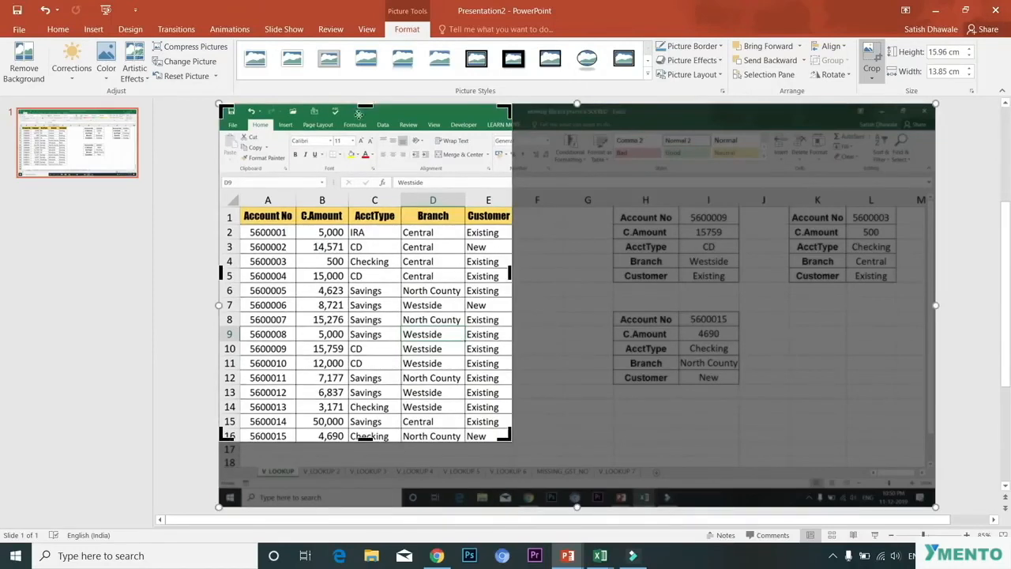
drag(364, 108, 351, 190)
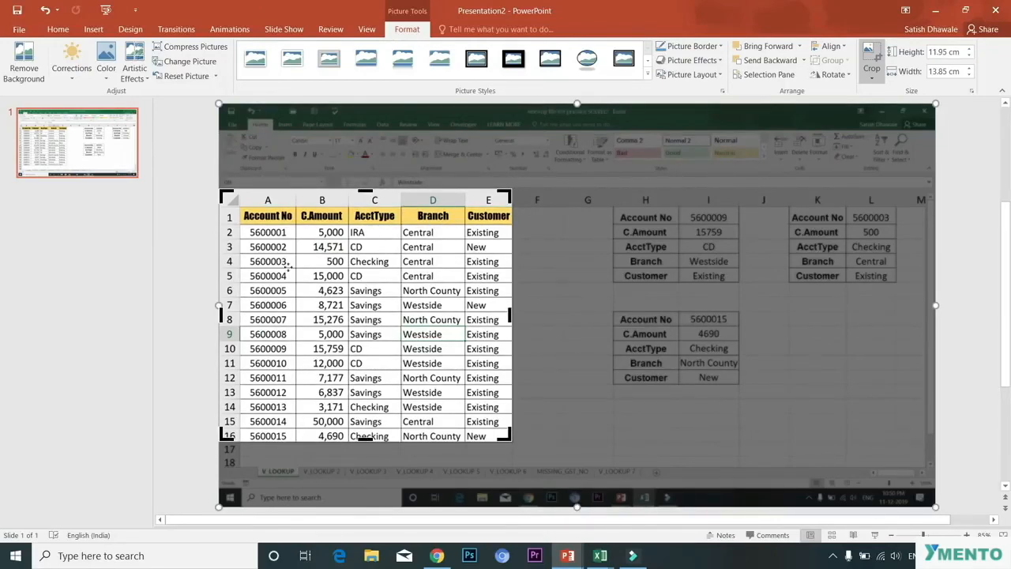
click(70, 324)
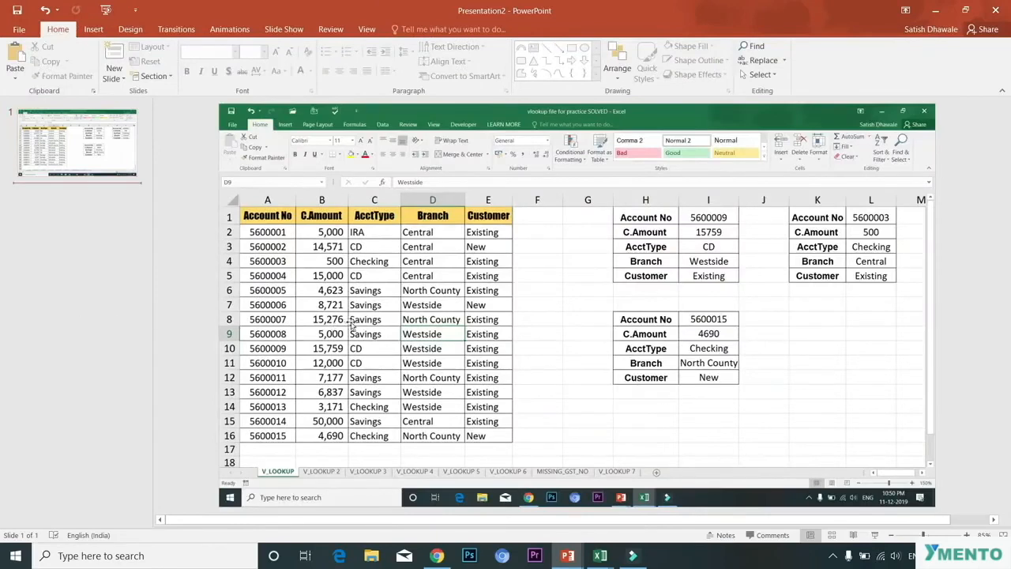
Step: Select the full background screenshot and recolor it with a washed-out light variant
click(374, 318)
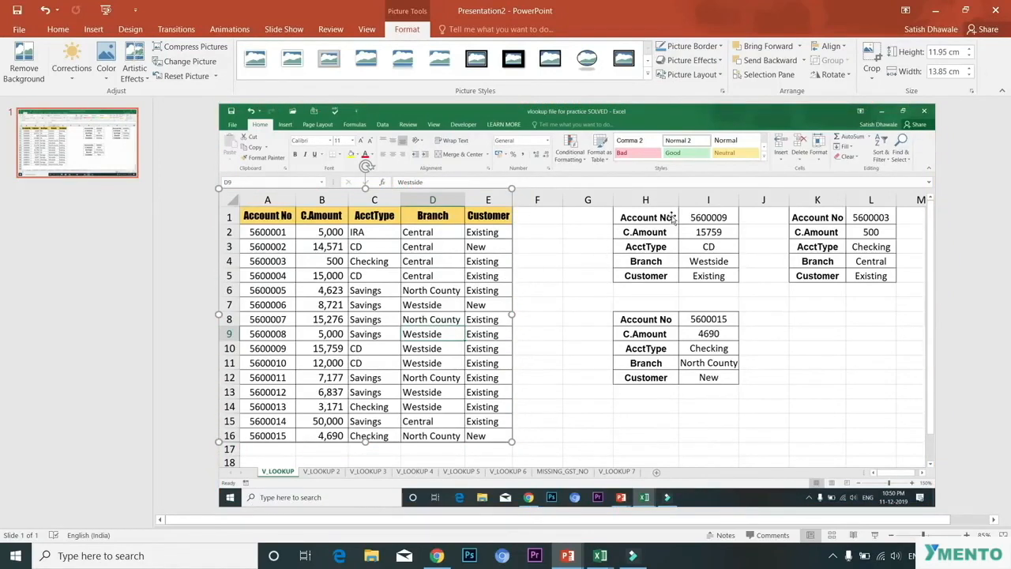
click(673, 219)
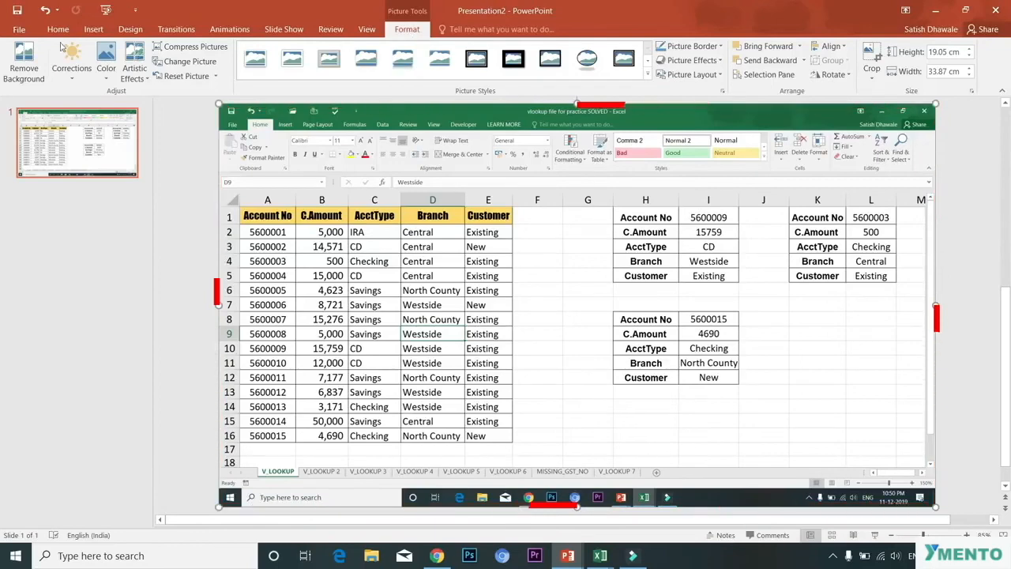
click(107, 72)
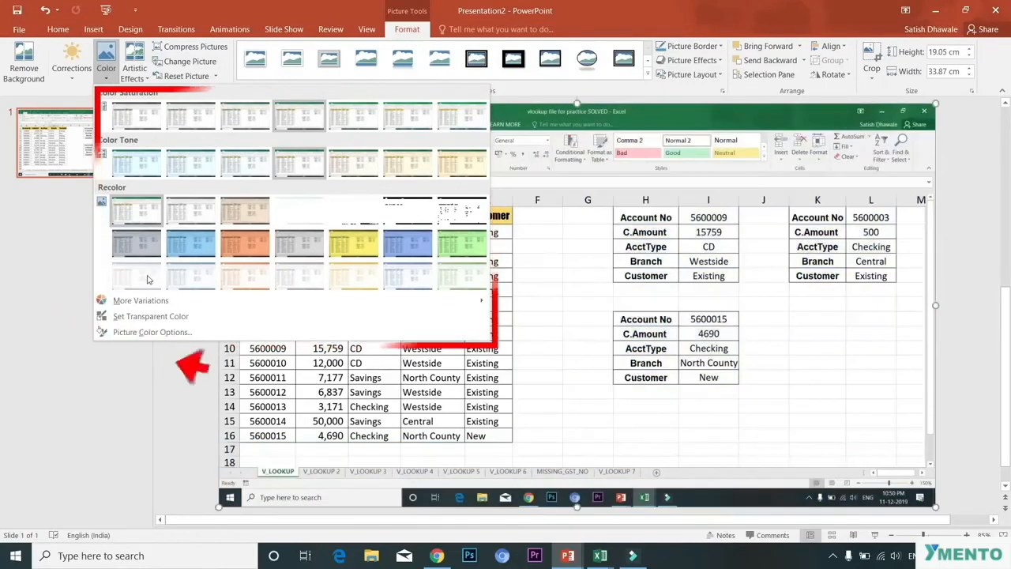
click(147, 277)
Step: Review the Corrections and Color galleries for the background picture
click(81, 82)
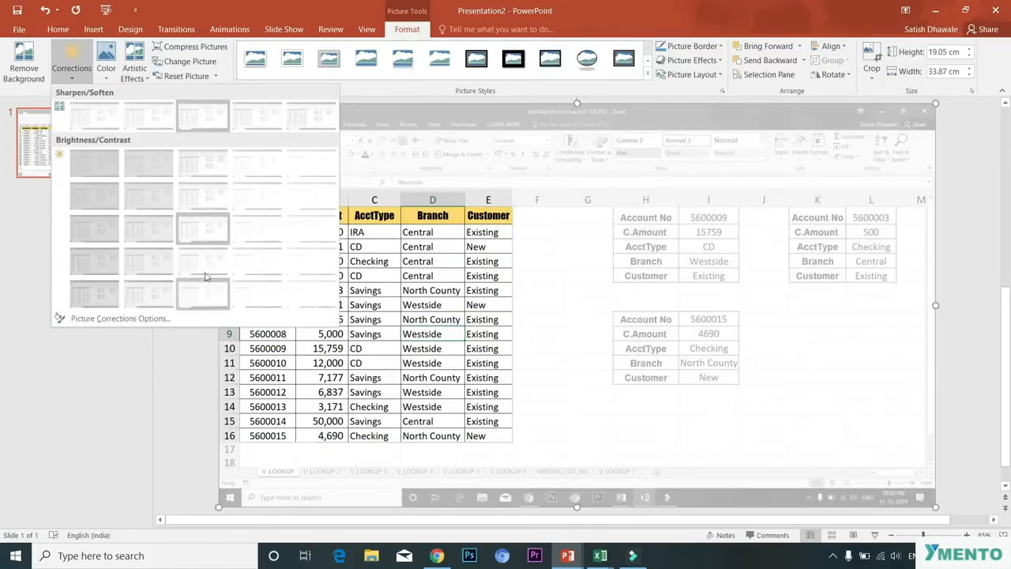
click(140, 393)
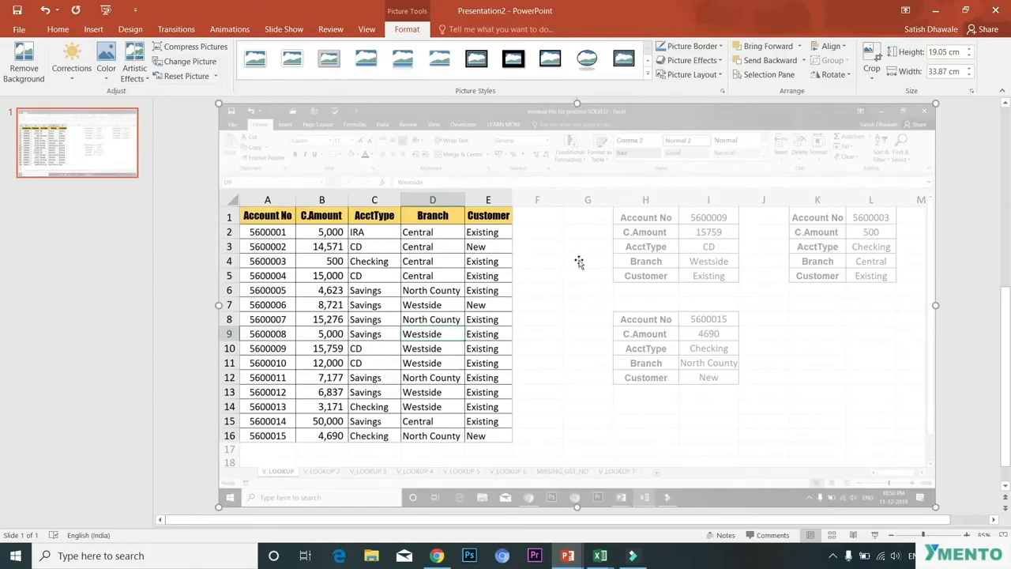
click(106, 65)
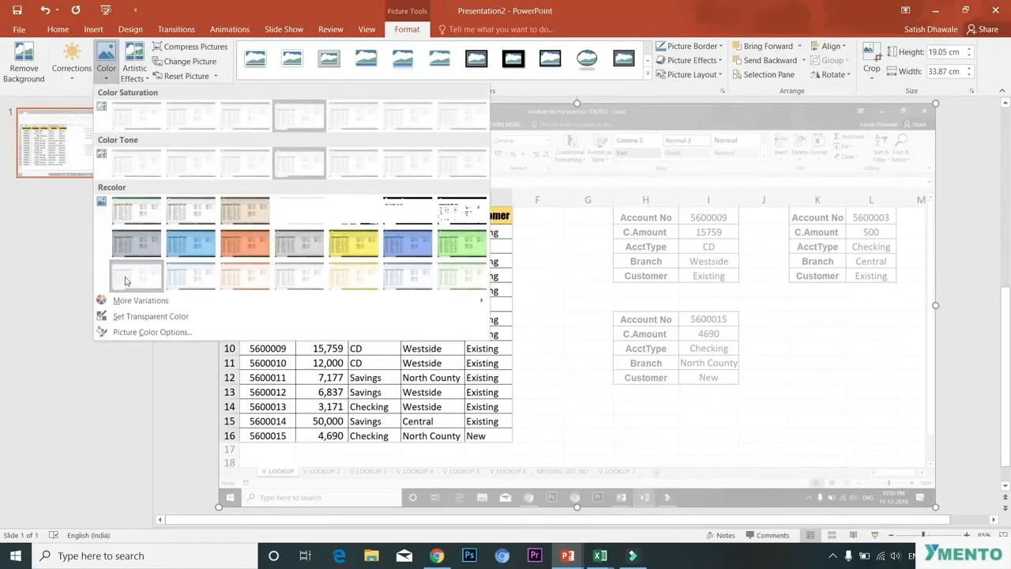
click(122, 435)
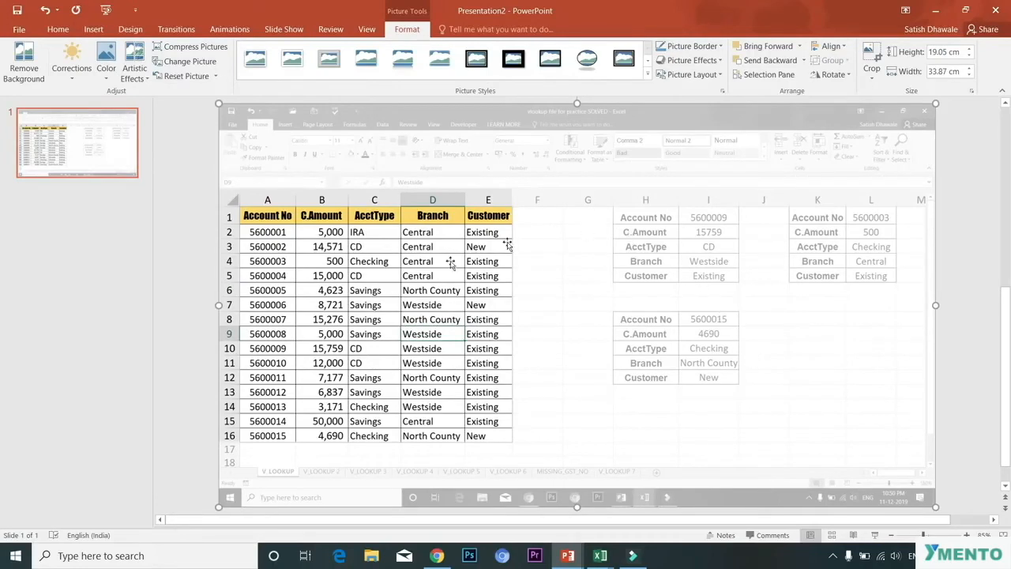
drag(370, 278, 734, 374)
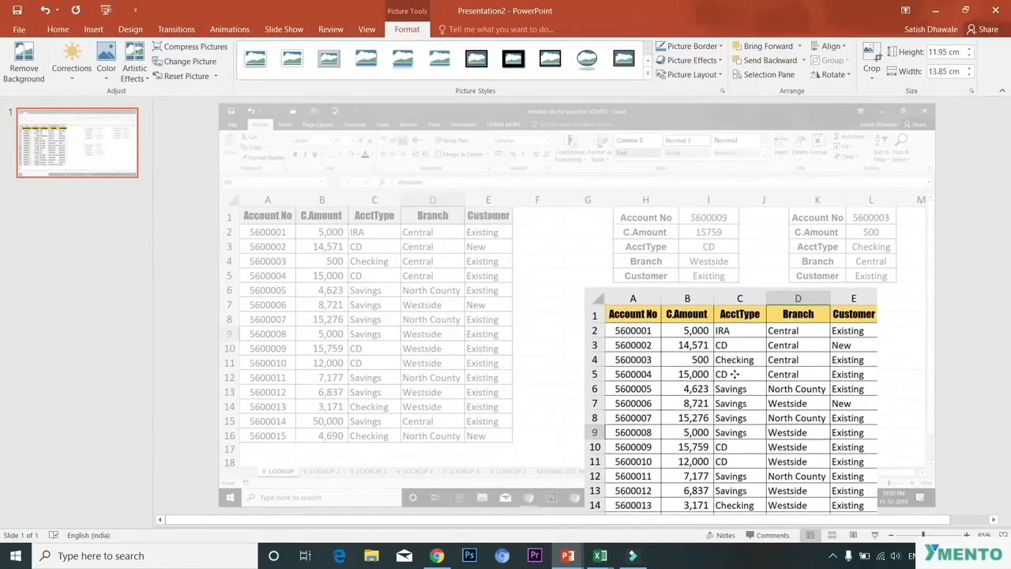
drag(735, 374, 733, 370)
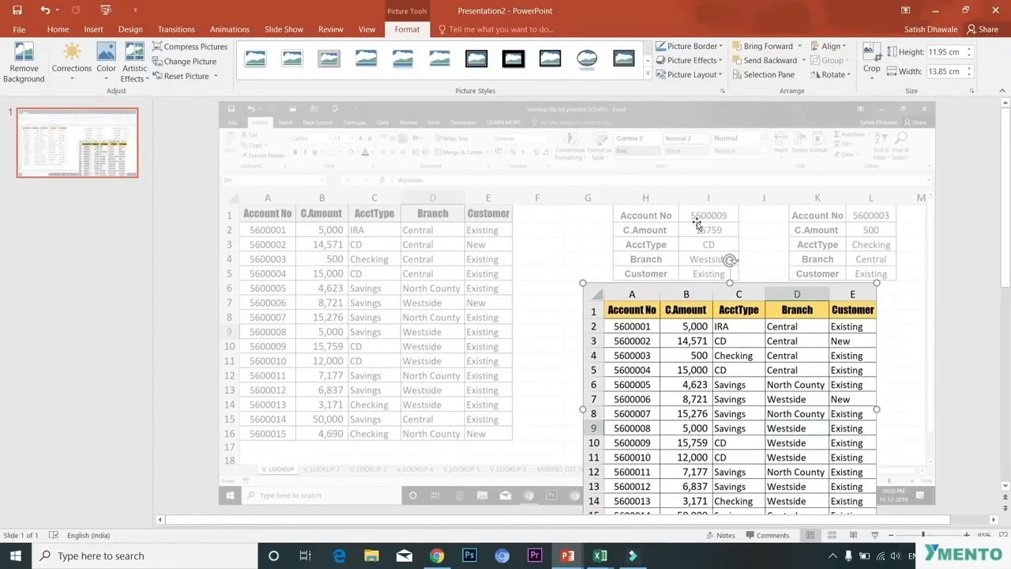
key(ctrl+z)
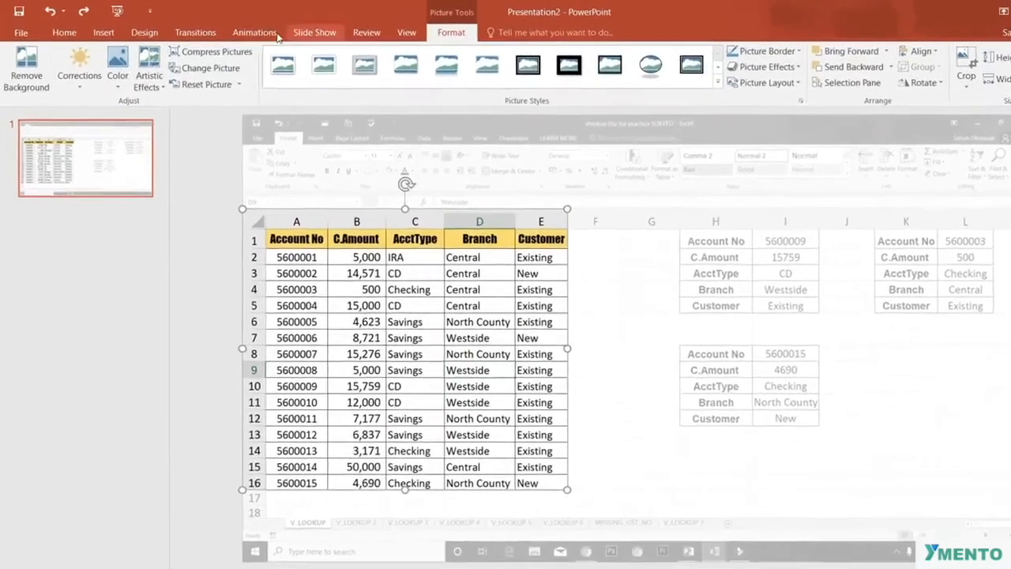
Step: Apply the Wipe entrance animation to the cropped account data table and preview it as a slide show
click(241, 30)
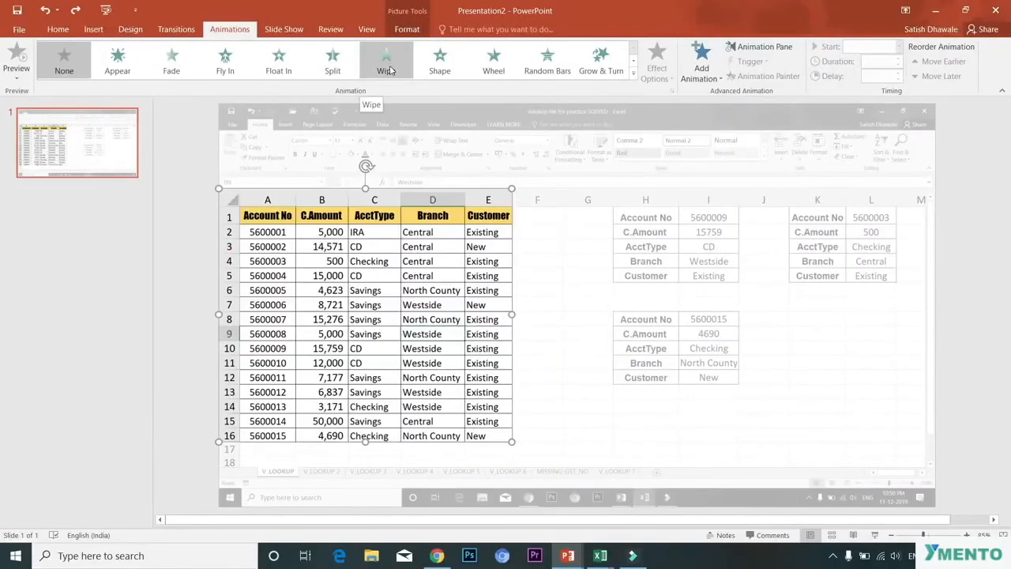
click(389, 71)
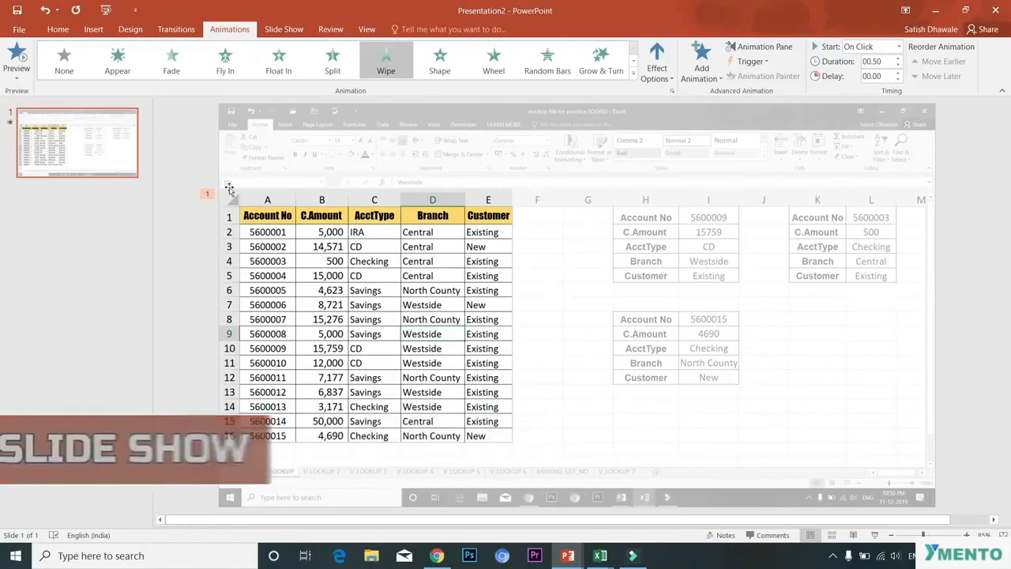
key(F5)
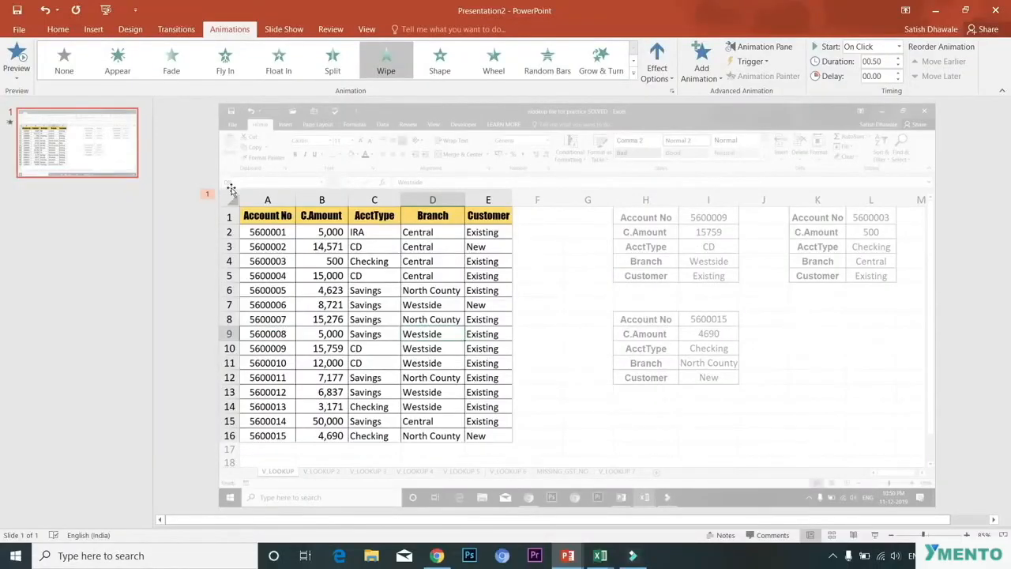
click(635, 74)
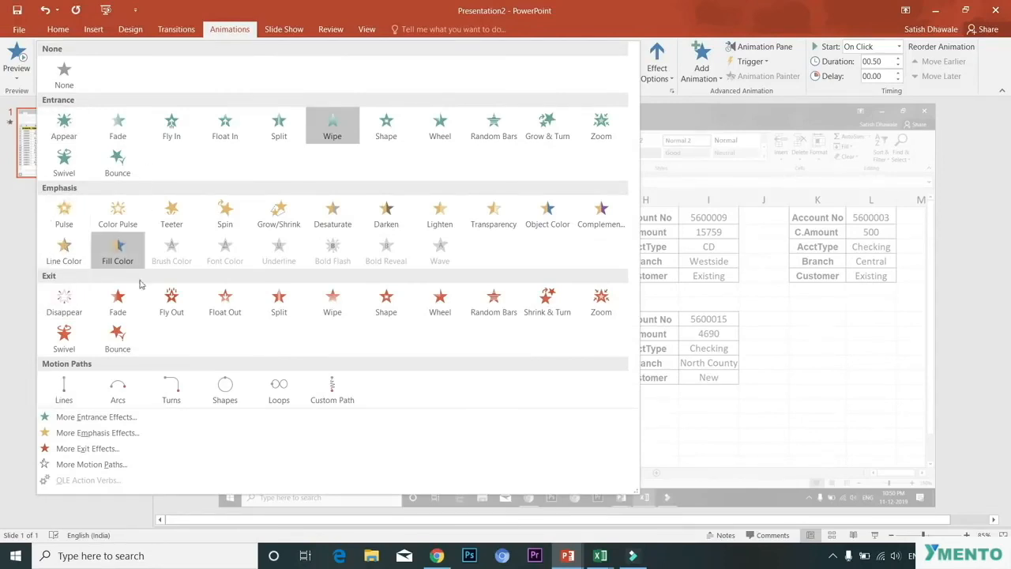
click(794, 424)
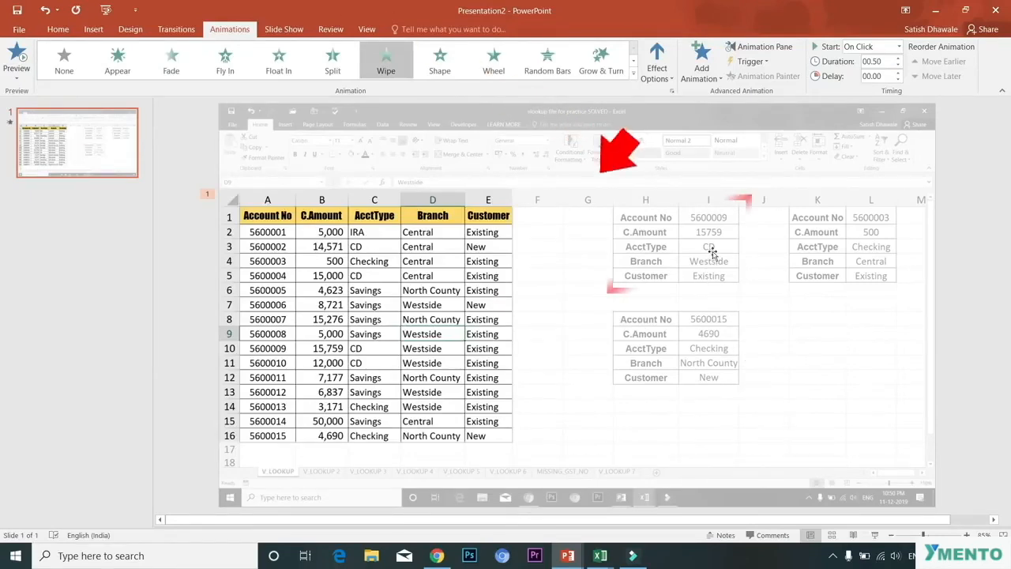
Step: Select the washed-out background screenshot, duplicate it, and align the copy exactly over the original
click(666, 227)
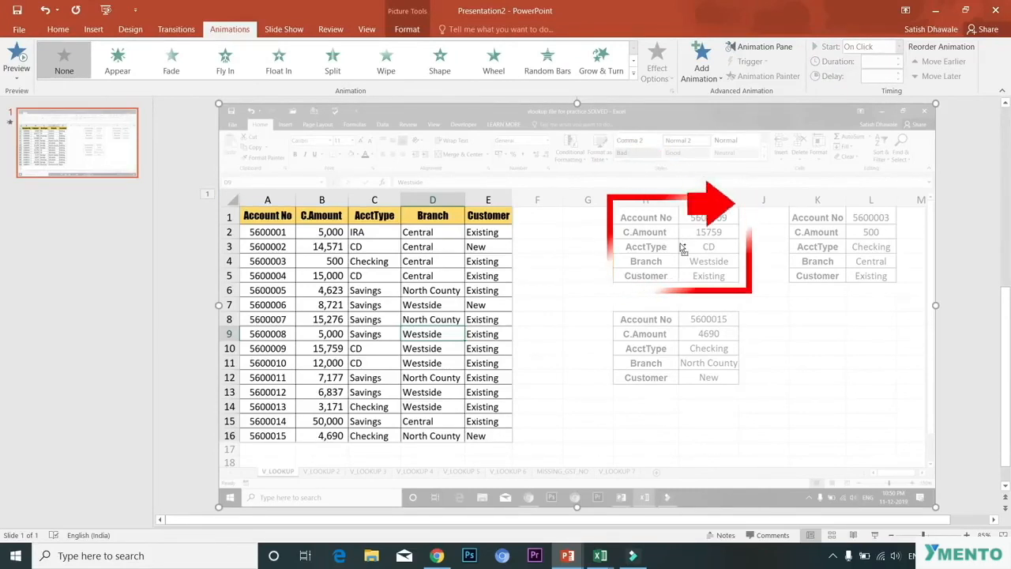
key(ctrl+d)
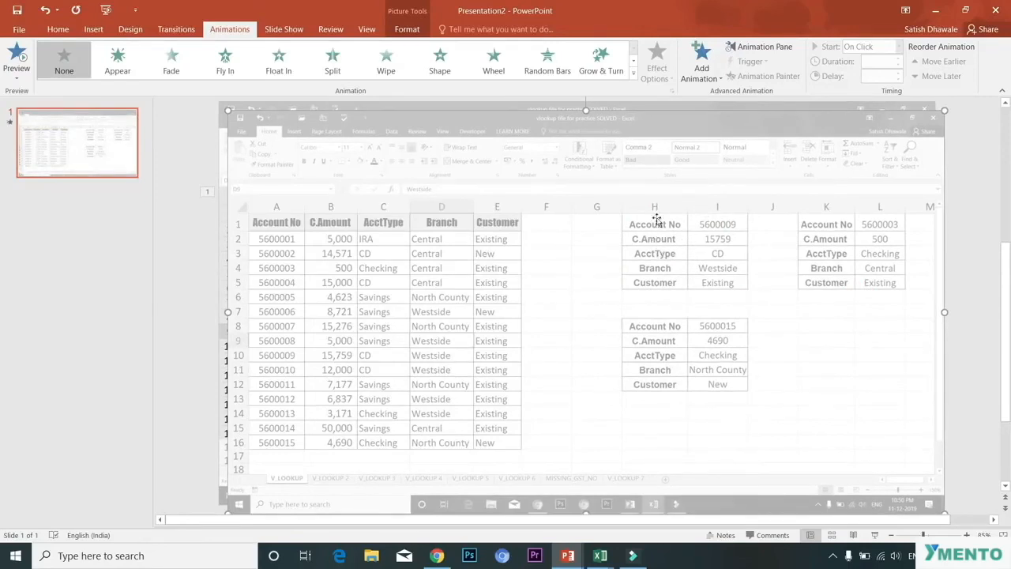
drag(654, 237, 657, 238)
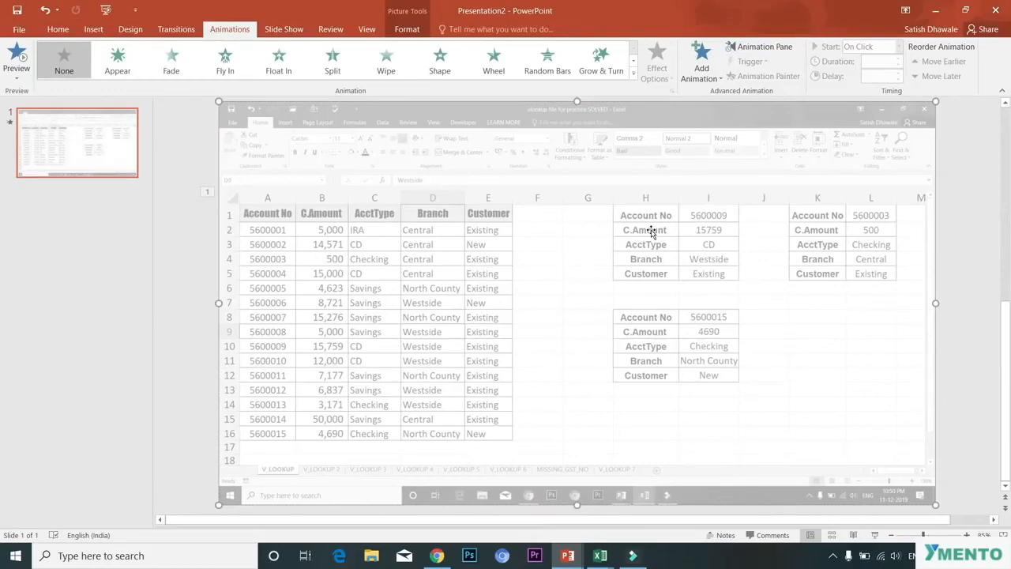
drag(651, 230, 628, 217)
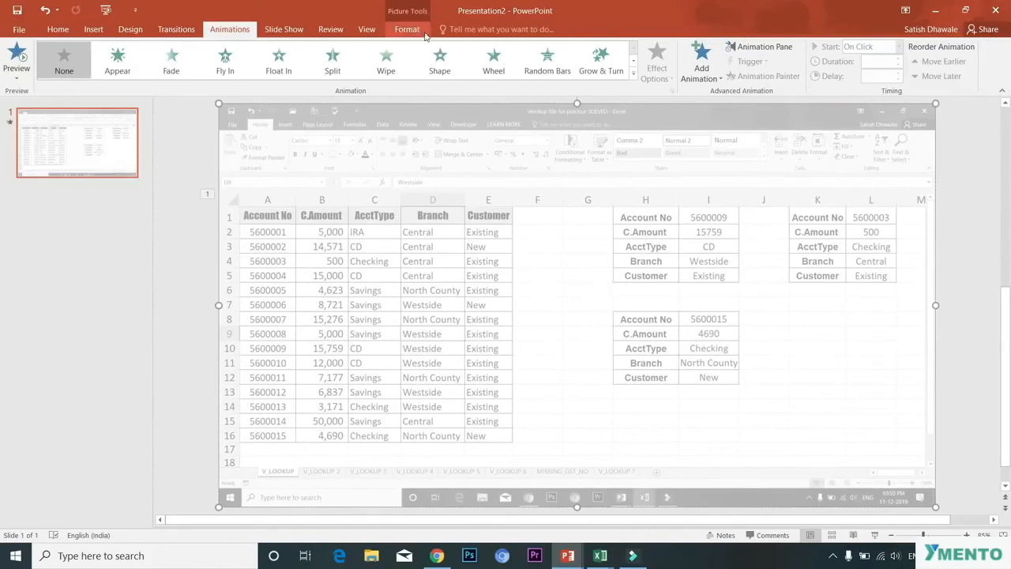
Step: Crop the duplicate down to the first lookup result table in columns H–I, about 5.78 cm wide and 3.64 cm high
click(407, 29)
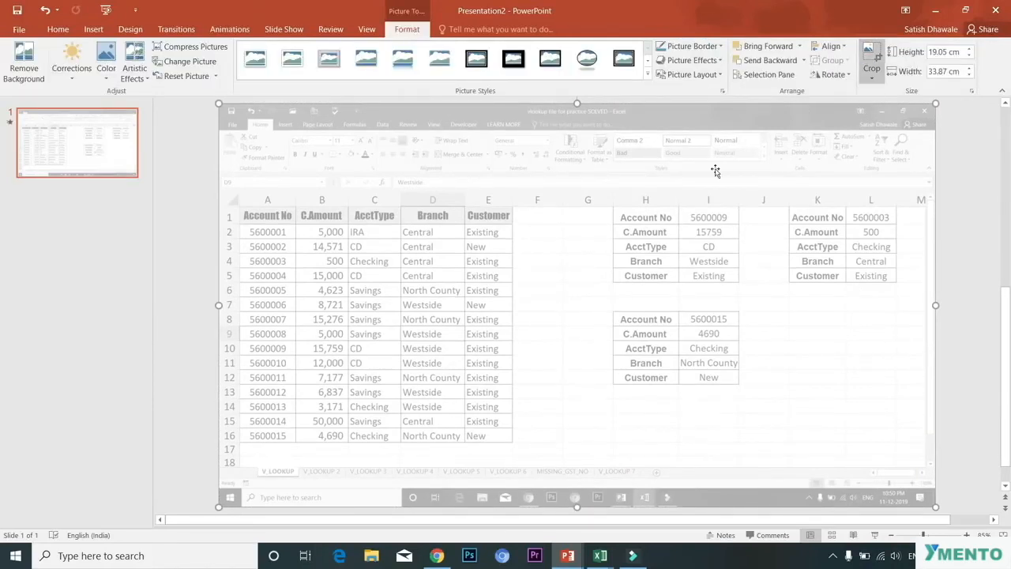
click(870, 56)
drag(227, 498, 613, 283)
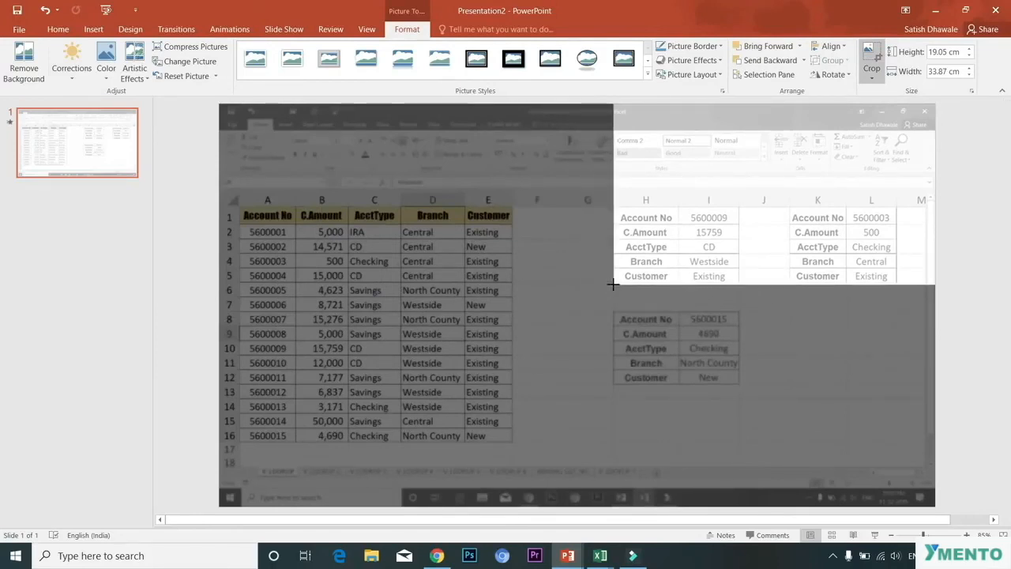
drag(932, 107, 735, 209)
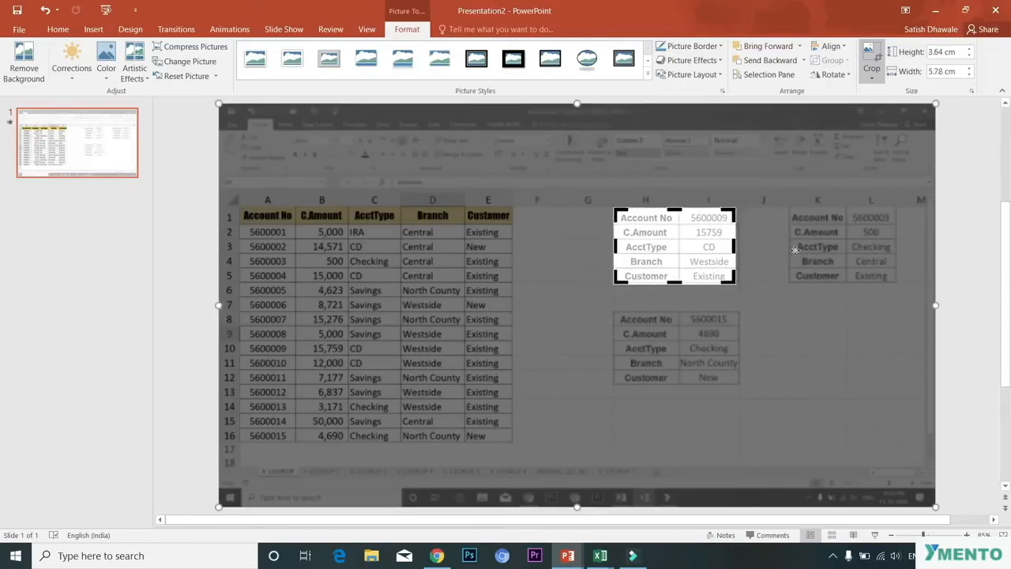
click(960, 339)
Step: Reset the cropped lookup result picture so it shows its original, non-washed-out colors
click(676, 263)
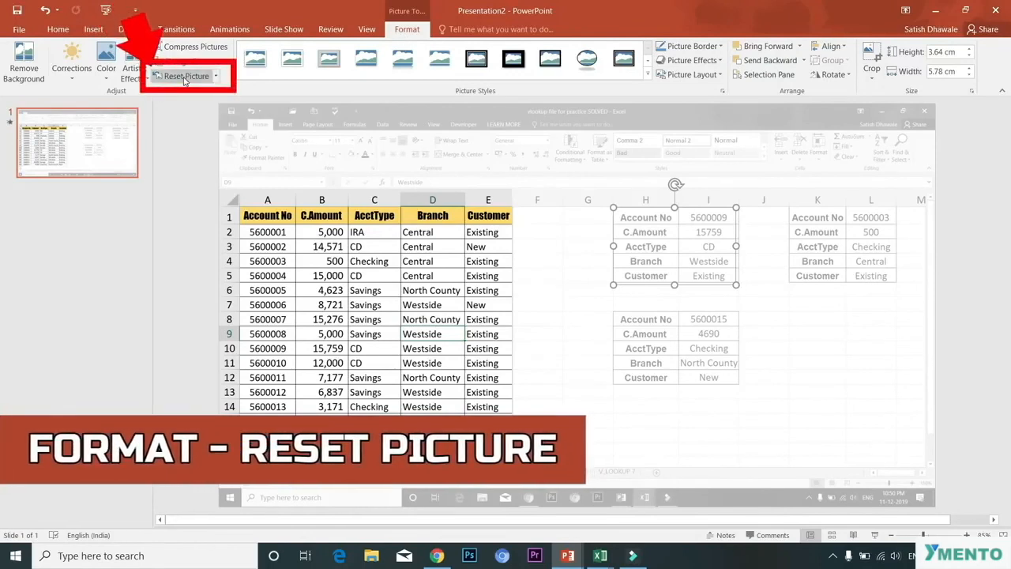
click(184, 79)
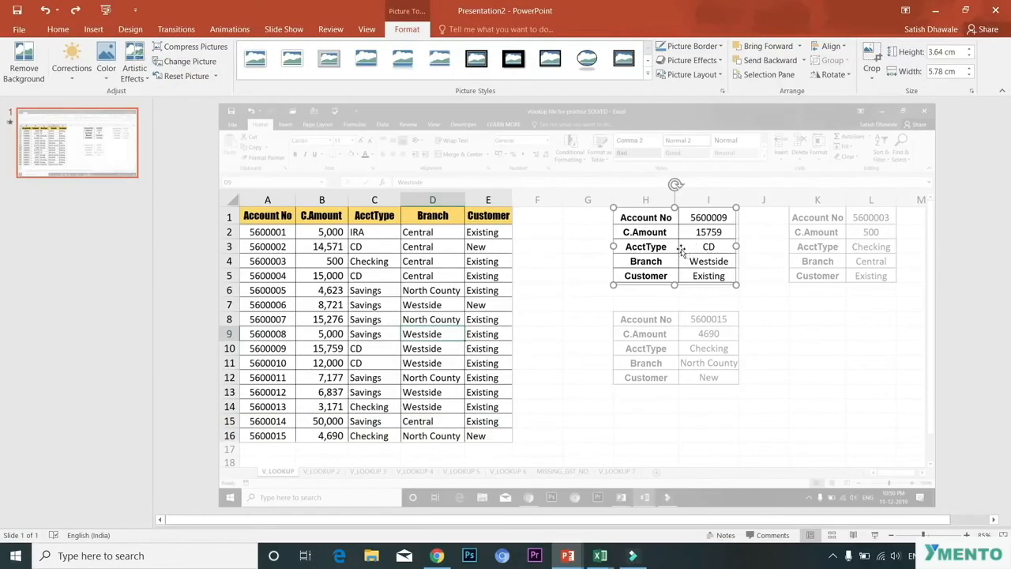
Step: Add a Wipe exit animation to the cropped account data table with its direction set From Top
click(383, 266)
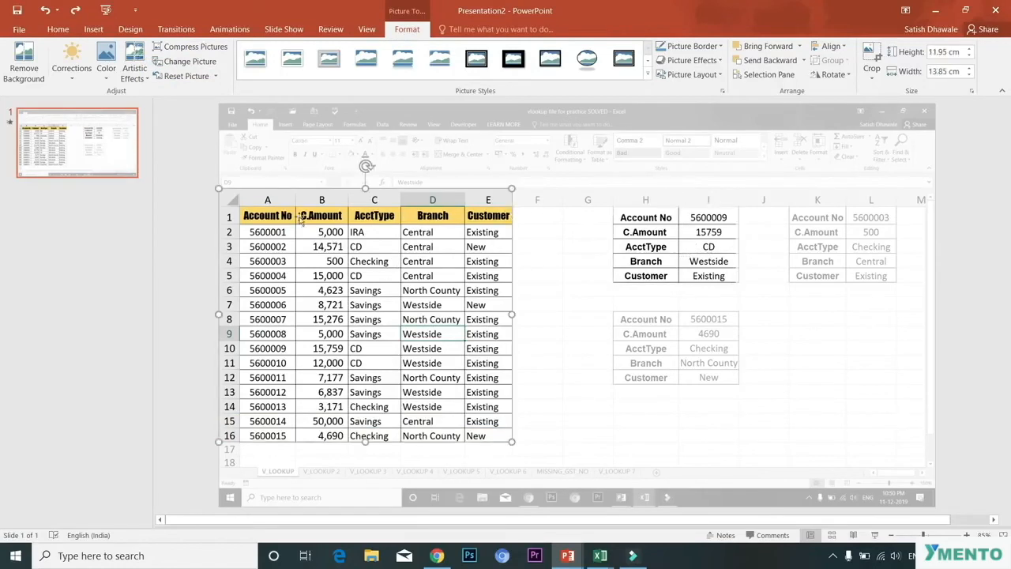
click(229, 29)
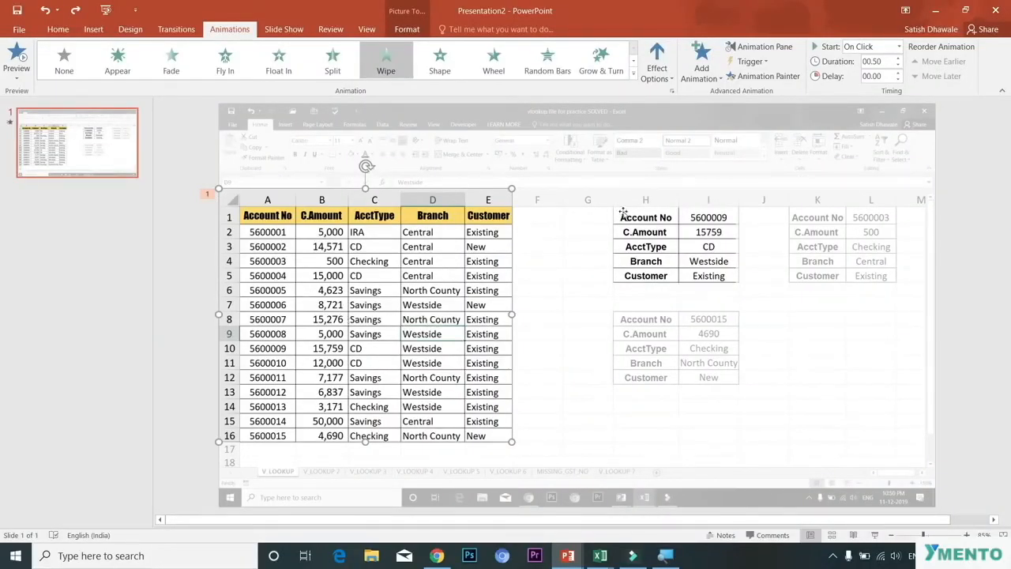
click(700, 265)
click(448, 267)
click(710, 80)
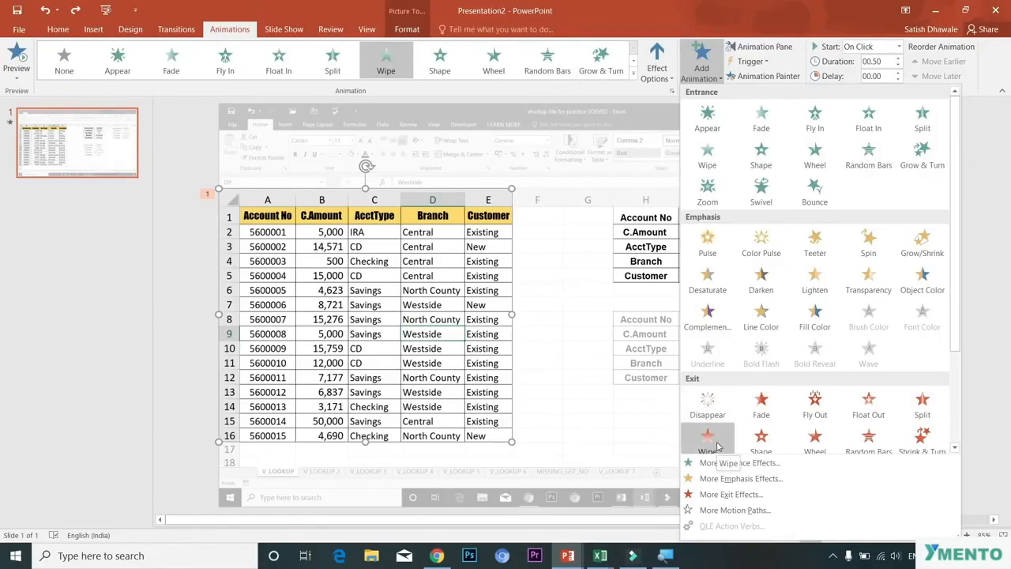
scroll(716, 446, down, 3)
scroll(717, 442, up, 3)
click(708, 439)
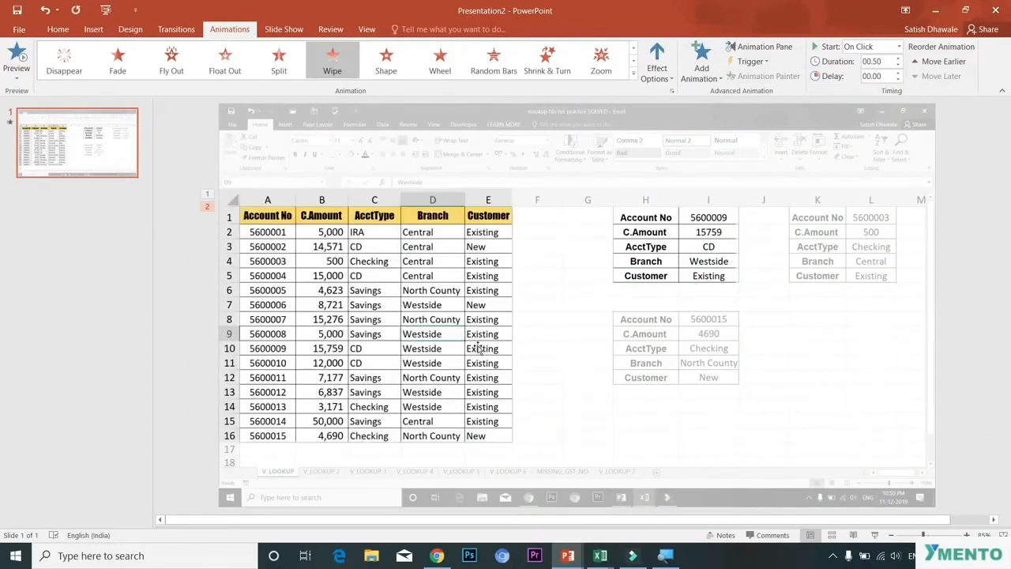
click(656, 67)
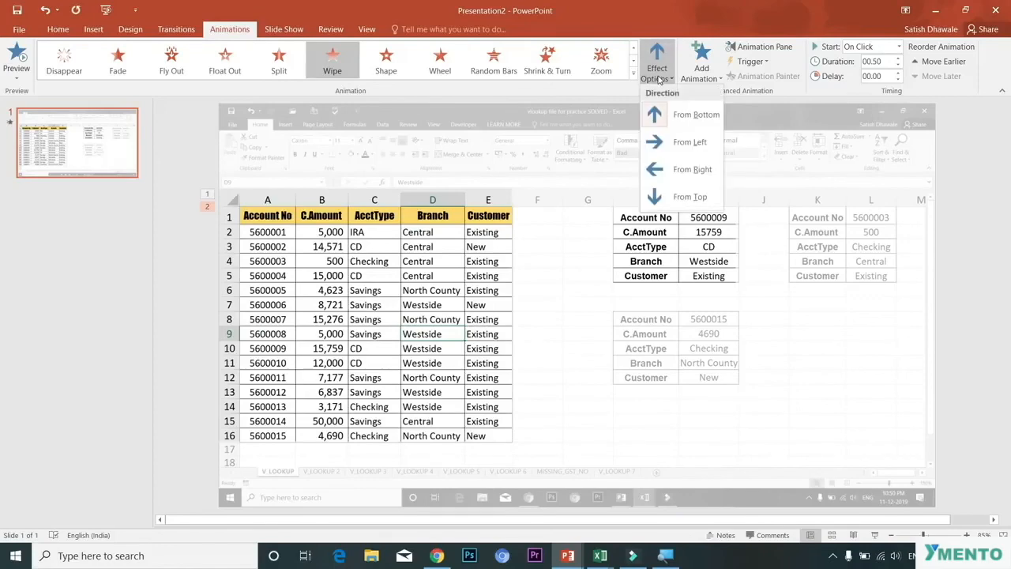
click(675, 198)
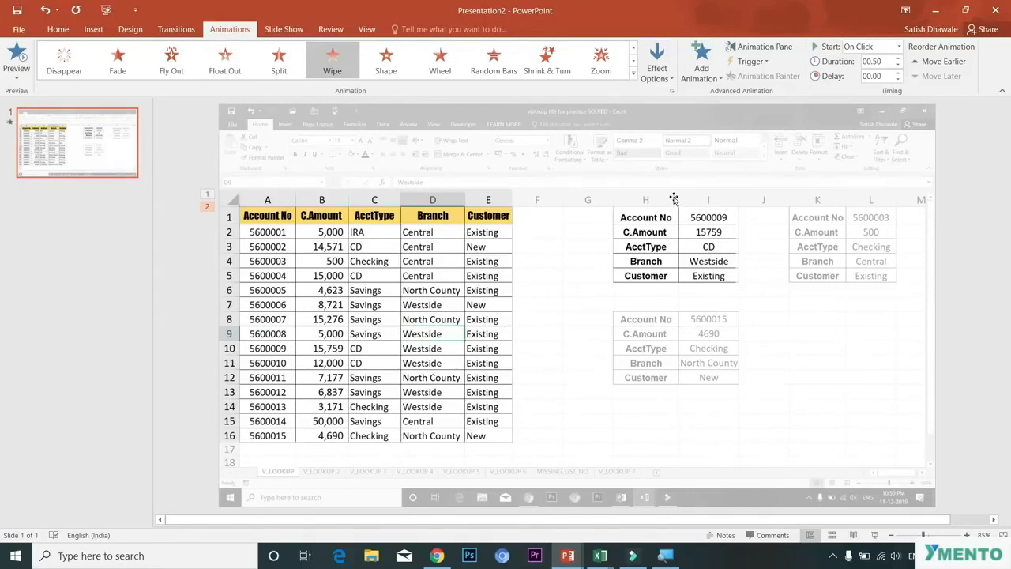
Step: Apply the Wipe entrance animation to the lookup result table picture
click(665, 234)
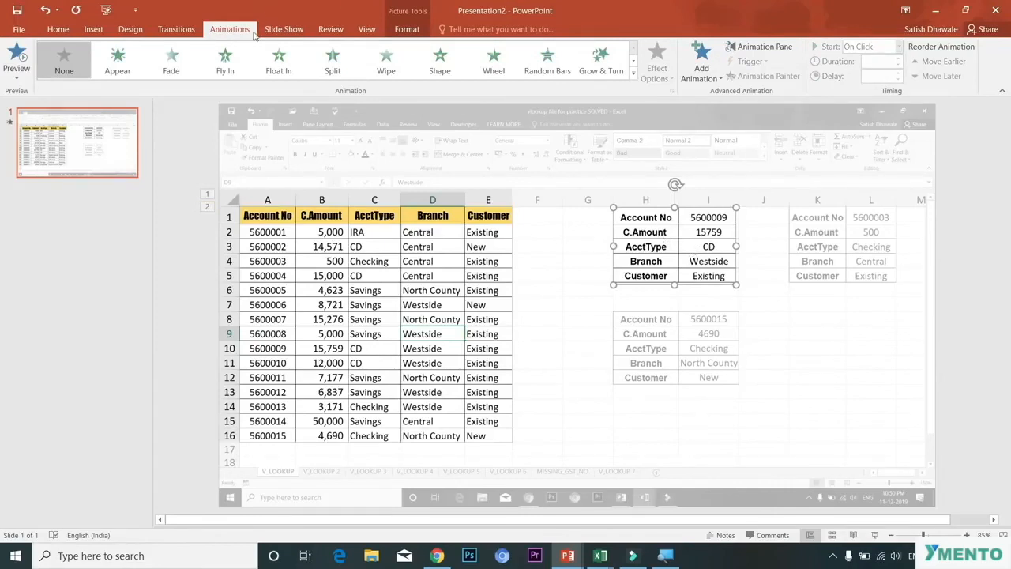
click(386, 62)
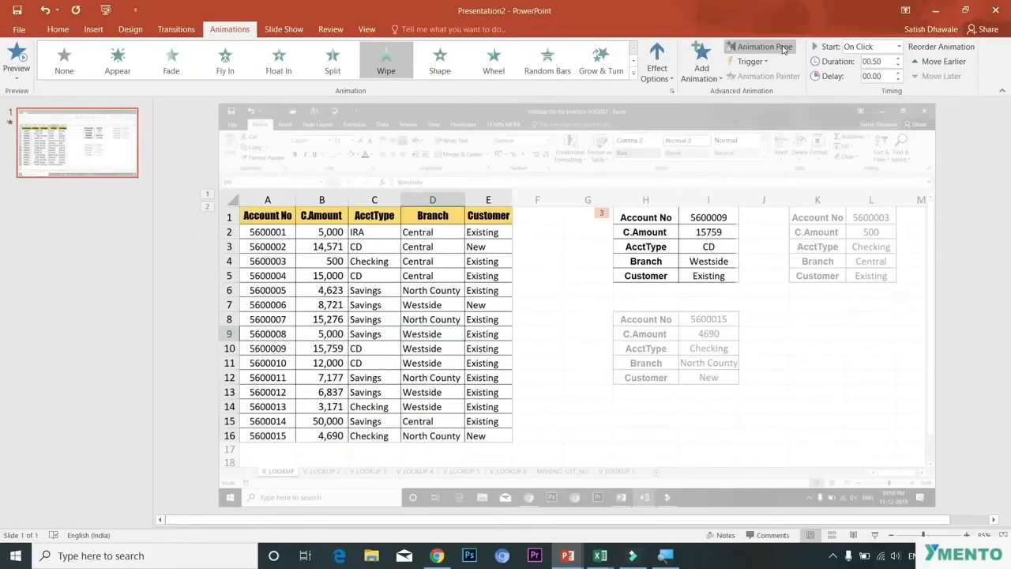
Step: Open the Animation Pane and set the Picture 5 animation to start With Previous
click(784, 49)
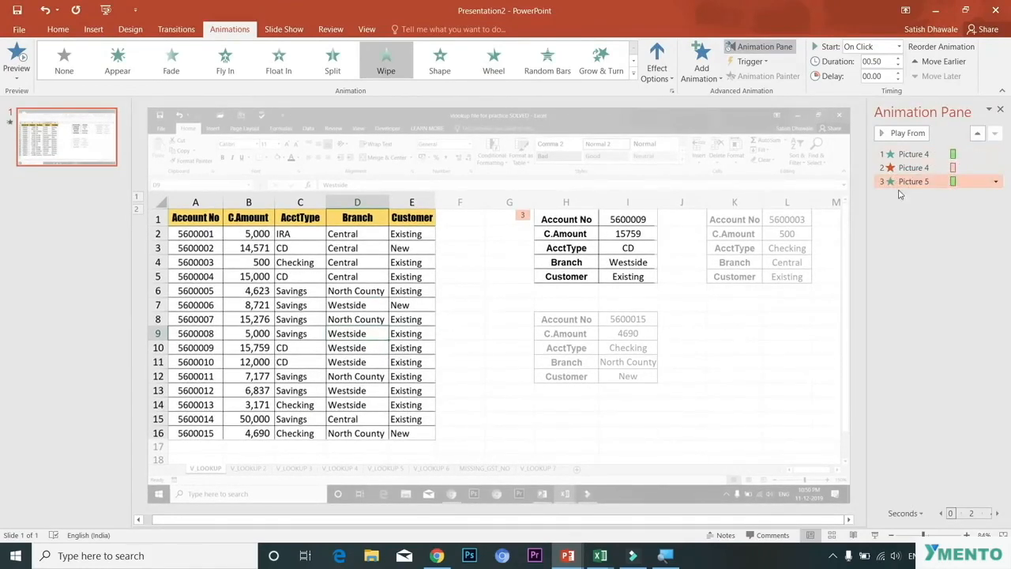
click(900, 167)
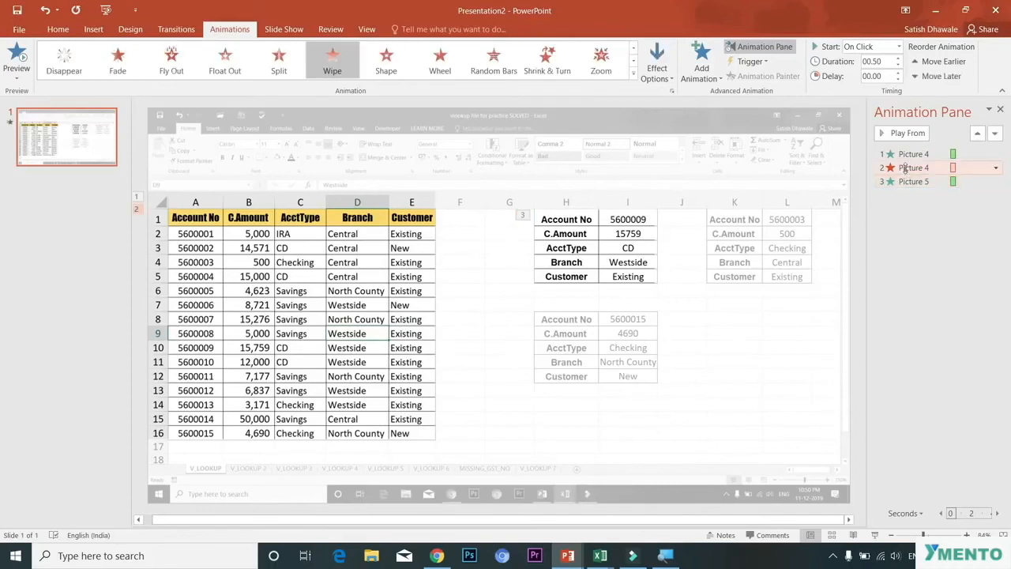
click(901, 183)
click(903, 155)
click(972, 181)
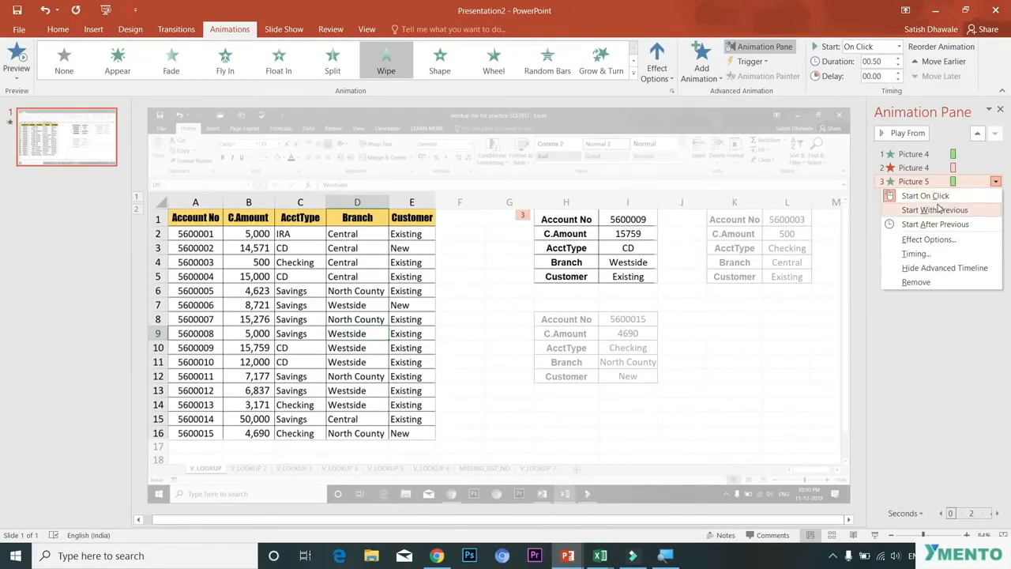
click(936, 210)
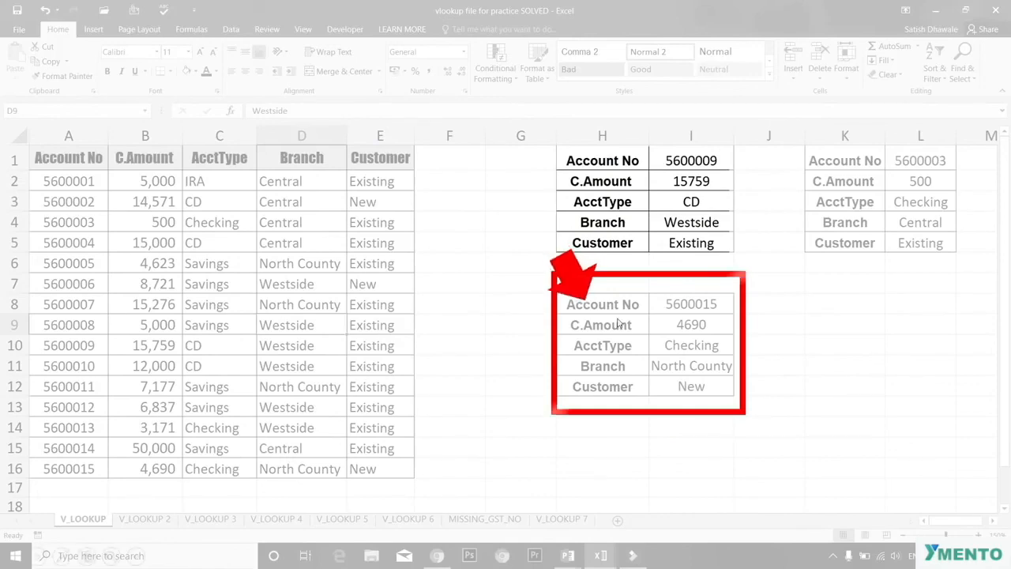
key(Escape)
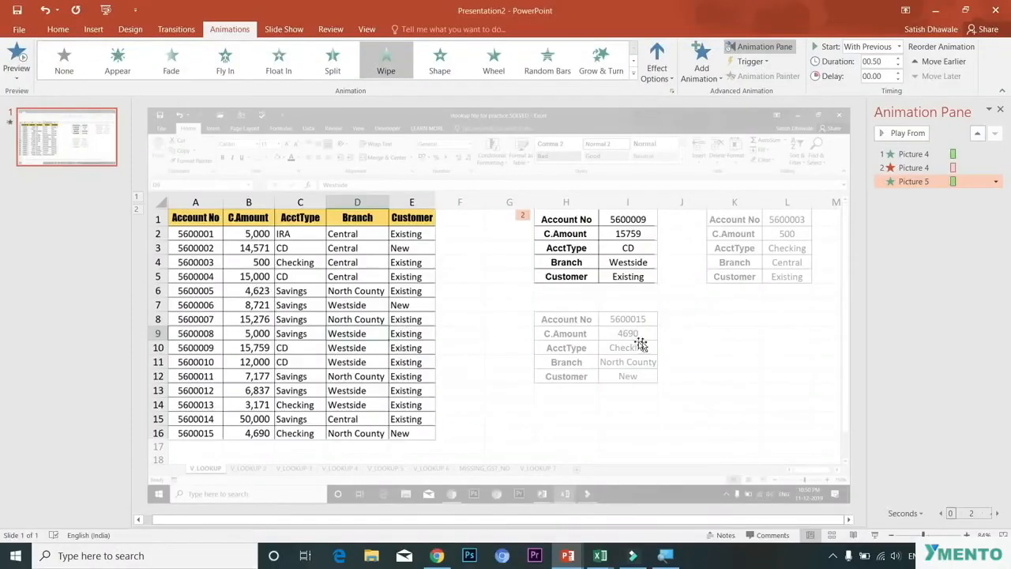
Step: Duplicate the background screenshot again and position the copy precisely on top of the original
click(551, 158)
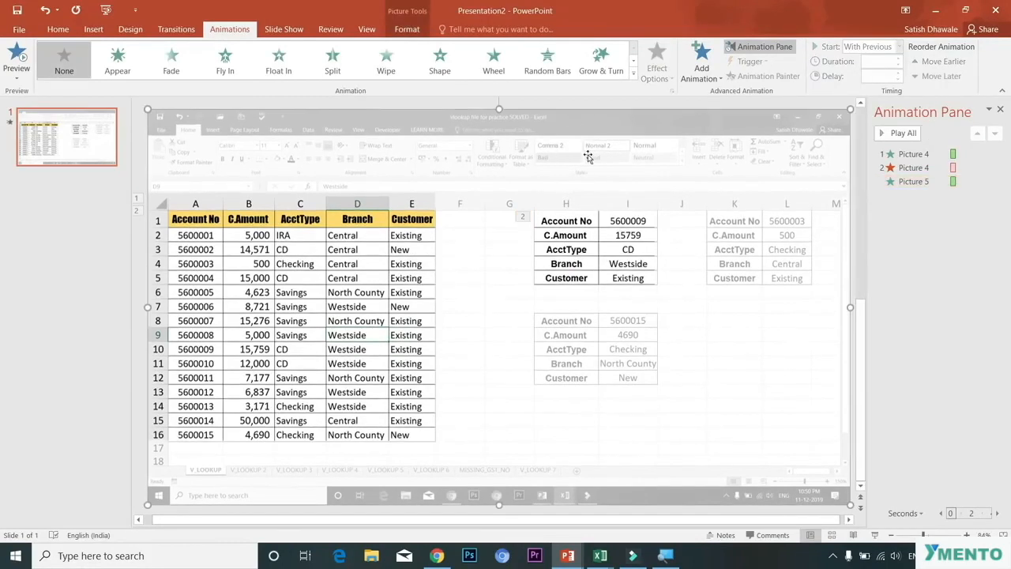
key(ctrl+d)
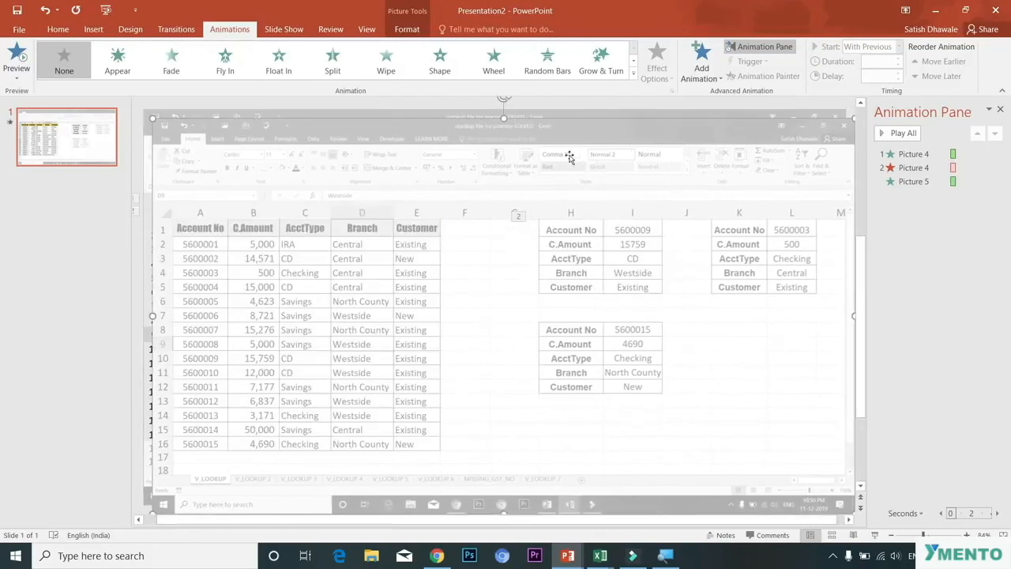
mouse_move(275, 145)
mouse_down()
mouse_move(265, 135)
mouse_move(281, 156)
mouse_up()
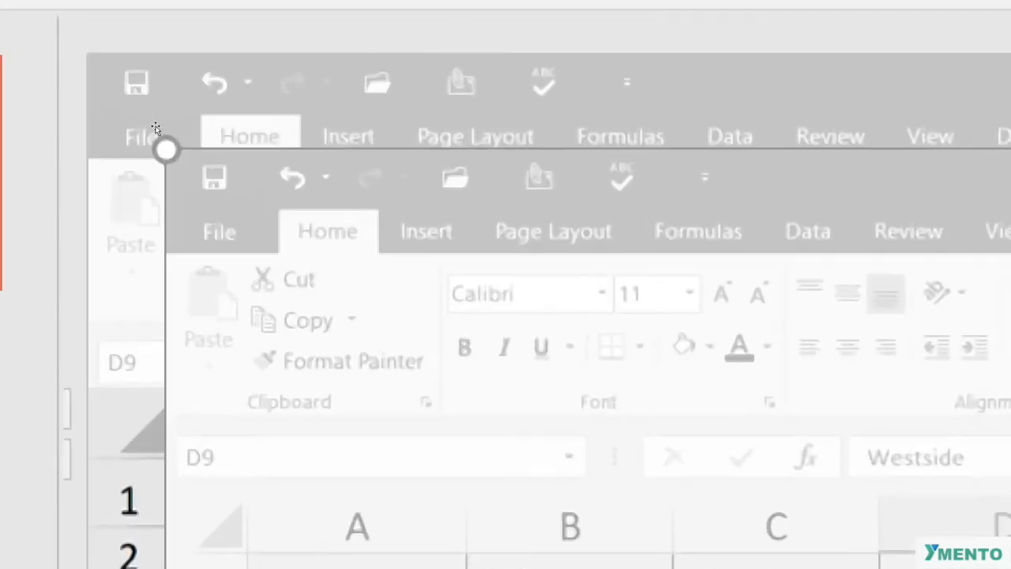
drag(173, 149, 151, 116)
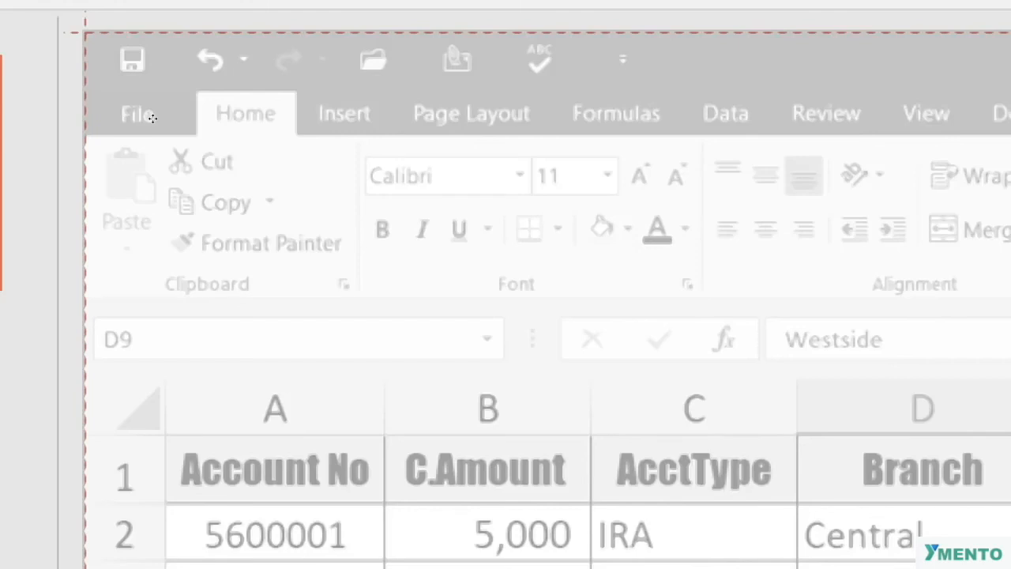
drag(152, 119, 154, 121)
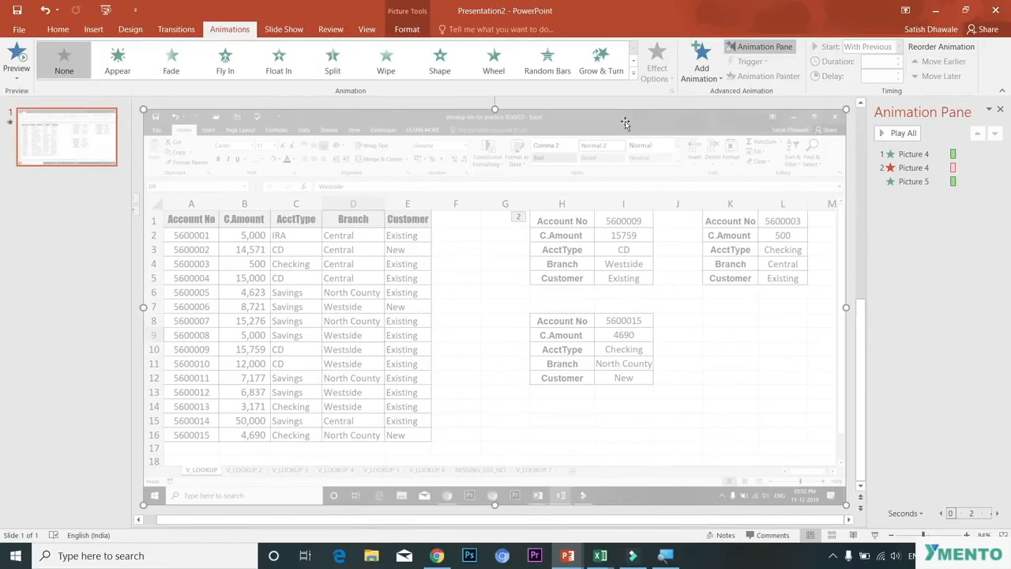
Step: Crop the duplicated screenshot down to the lower lookup result table for account 5600015
click(406, 29)
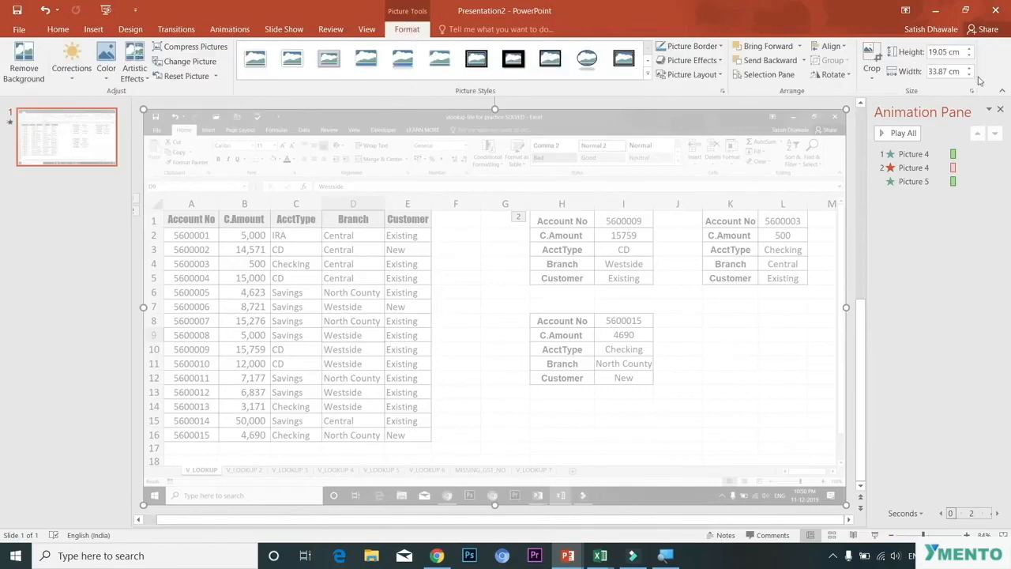
click(871, 61)
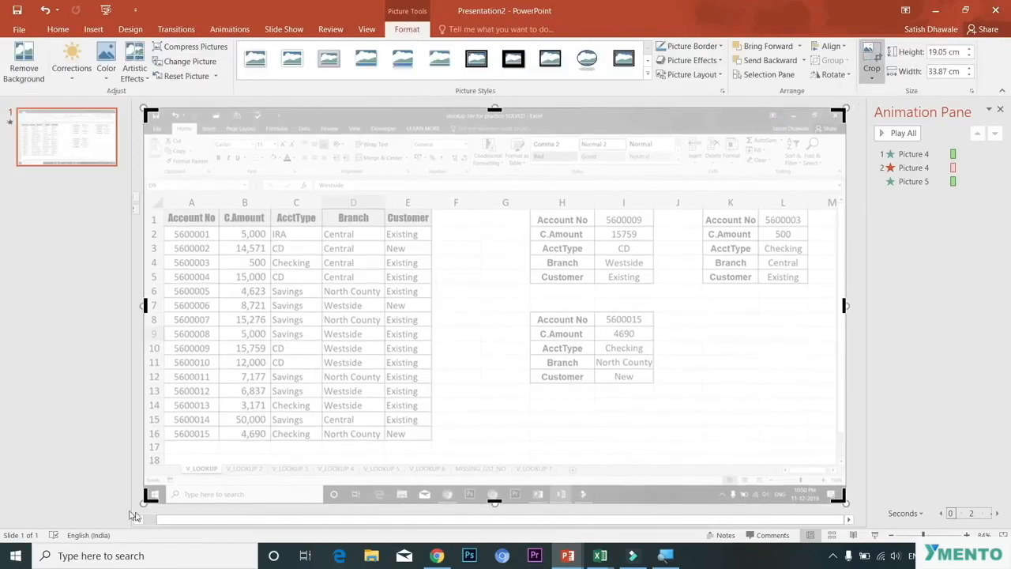
drag(145, 499, 528, 388)
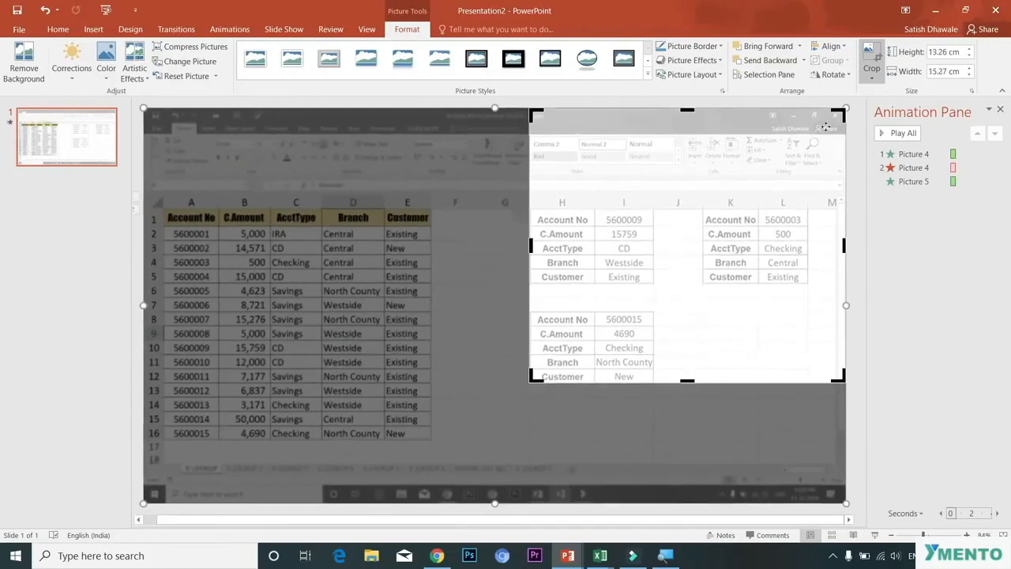
drag(840, 112, 653, 314)
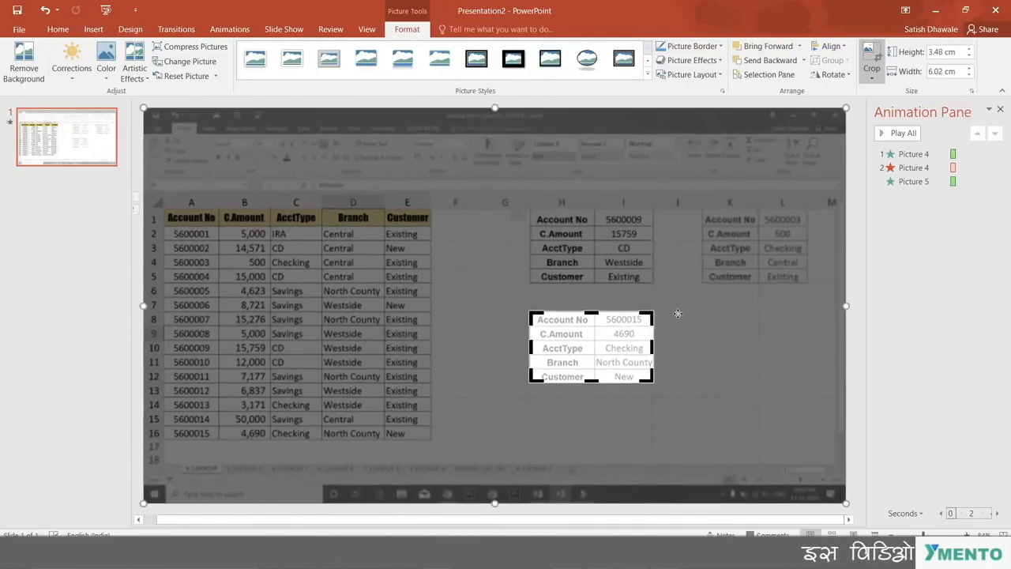
click(889, 356)
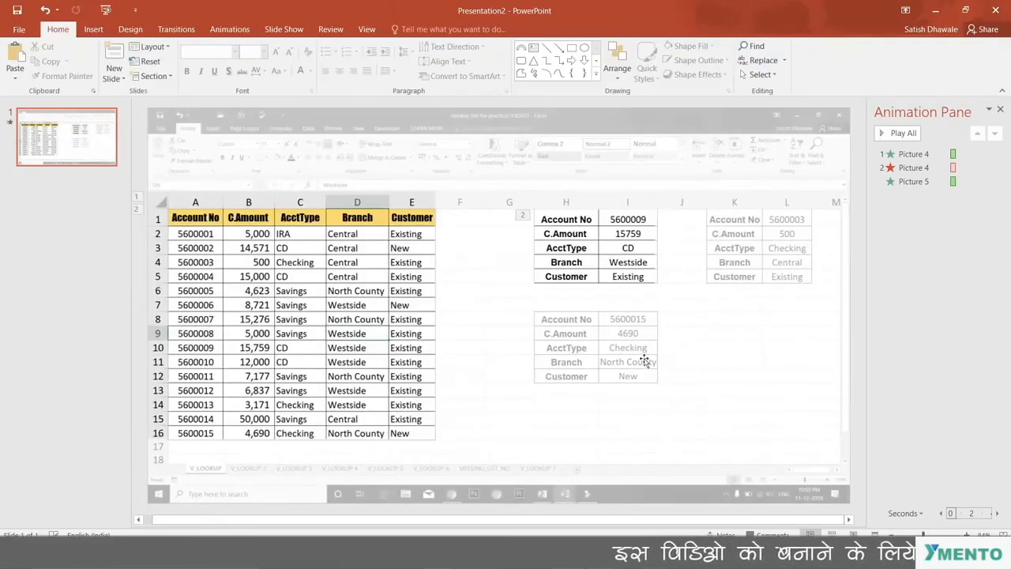
Step: Reset the cropped table picture's formatting to restore its original, non-washed-out colours
click(588, 353)
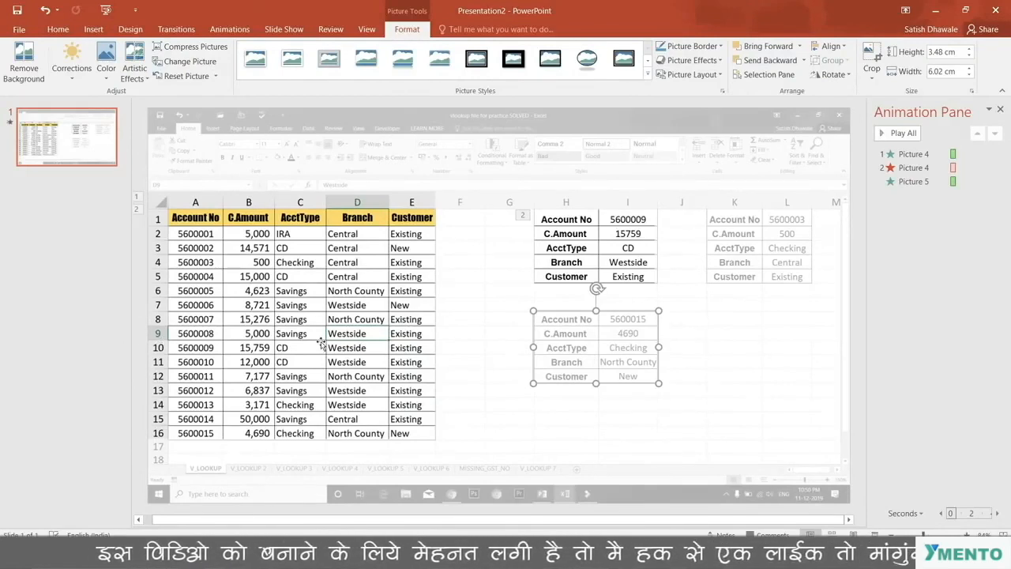
click(172, 79)
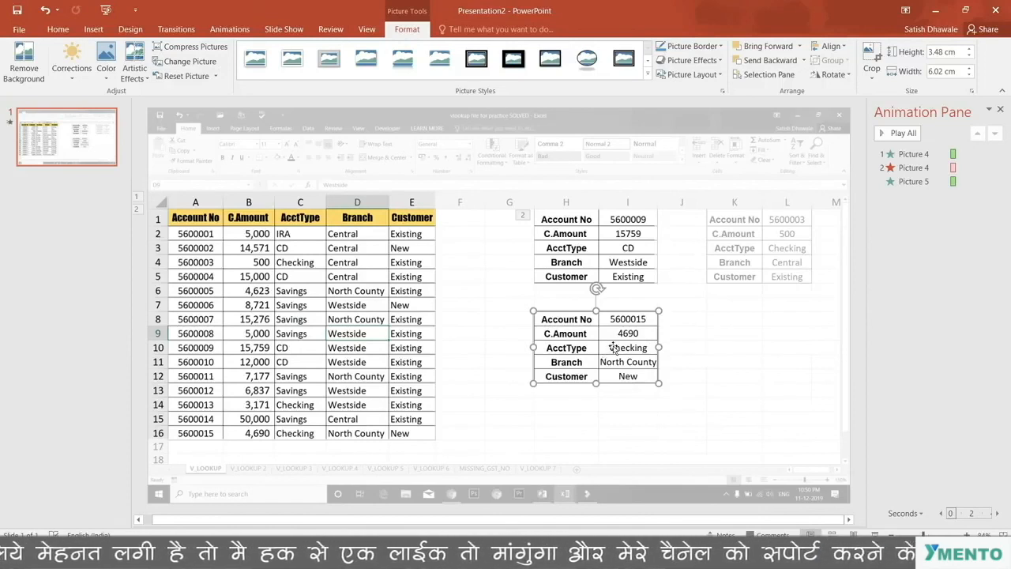
Step: Inspect the Corrections and Artistic Effects presets for the background screenshot
click(705, 365)
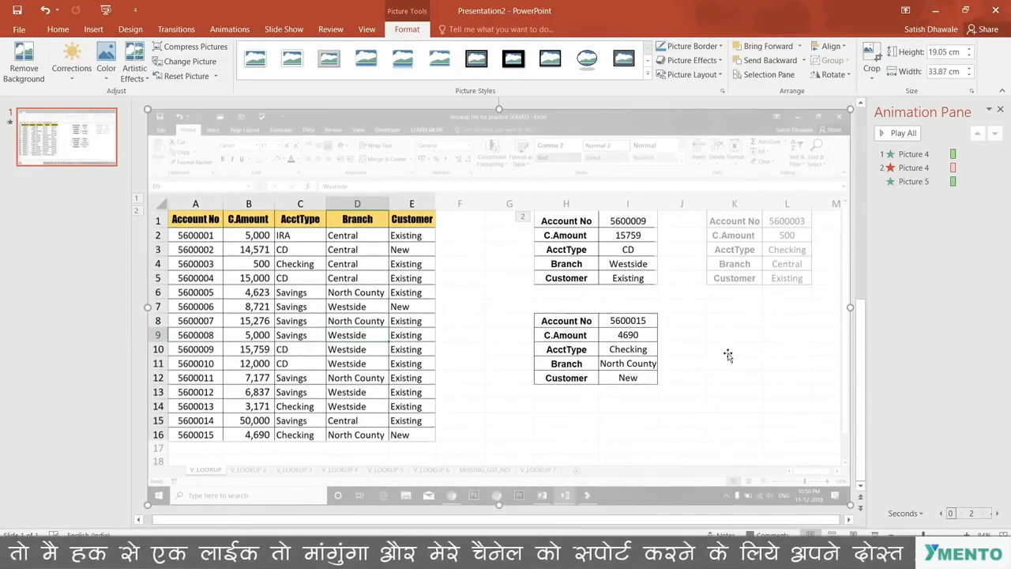
click(74, 77)
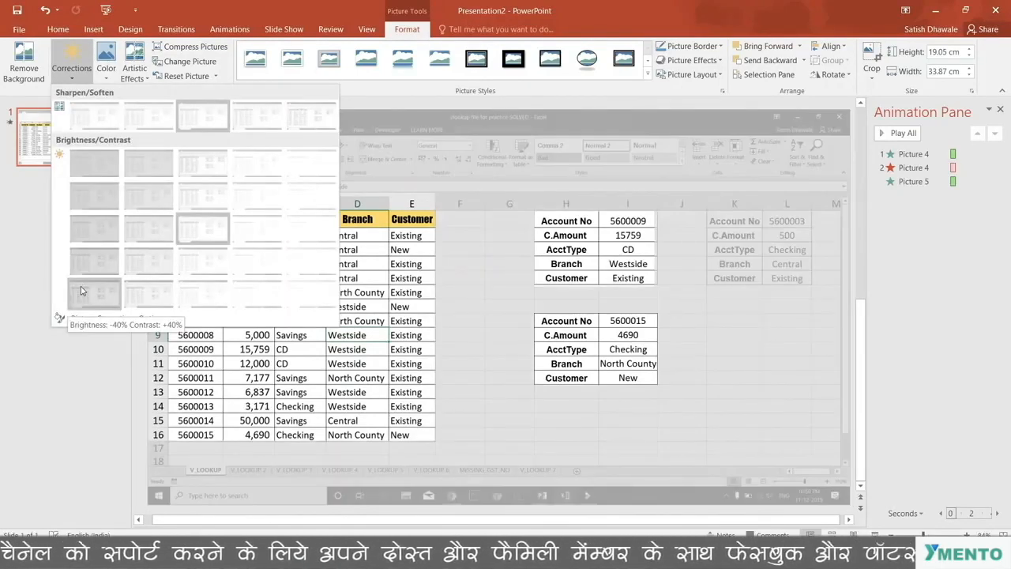
click(80, 288)
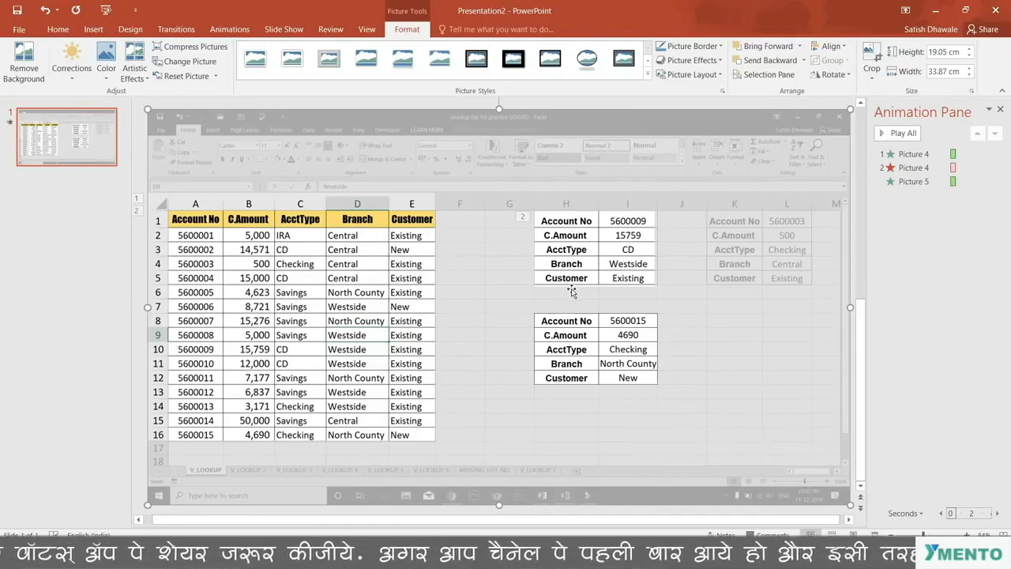
click(134, 63)
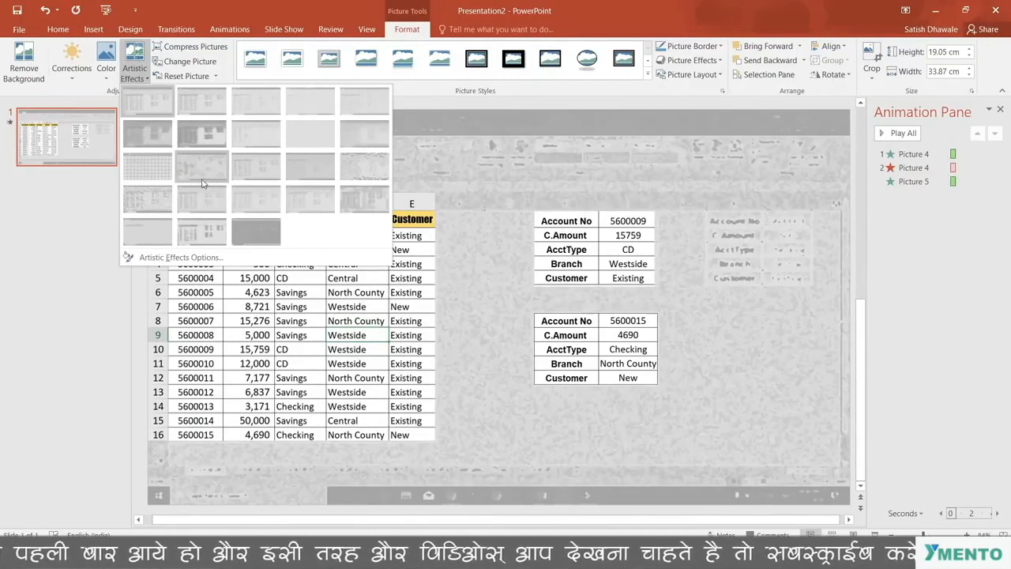
click(87, 338)
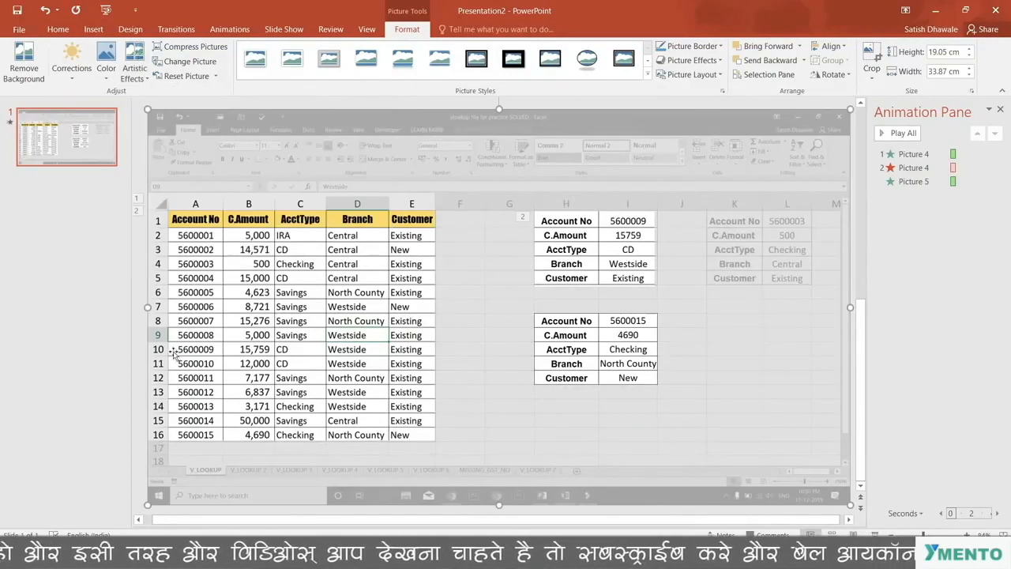
Step: Add a Wipe exit animation to the upper lookup result table with its direction set From Top
click(636, 351)
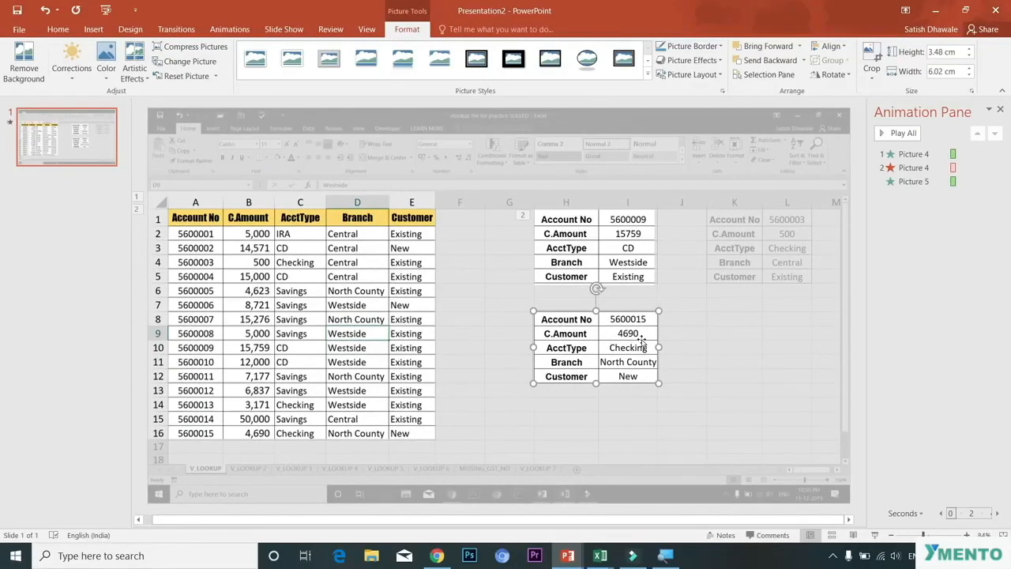
click(624, 248)
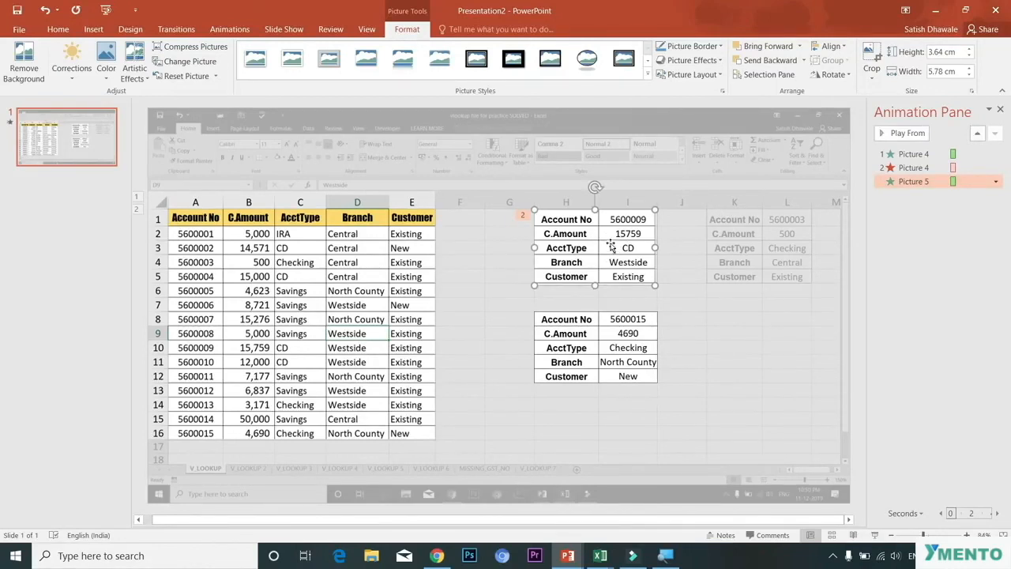
click(604, 339)
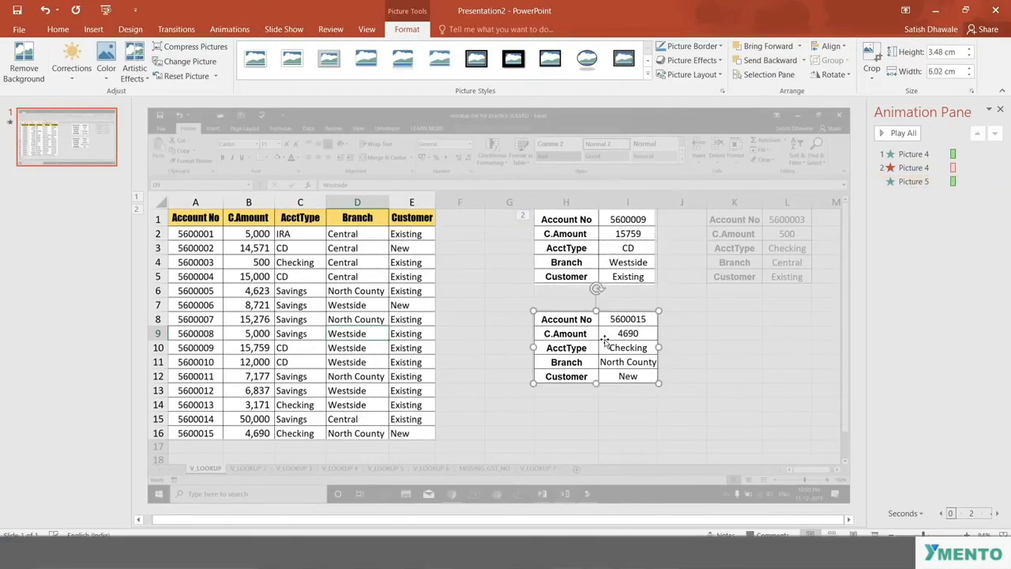
click(604, 256)
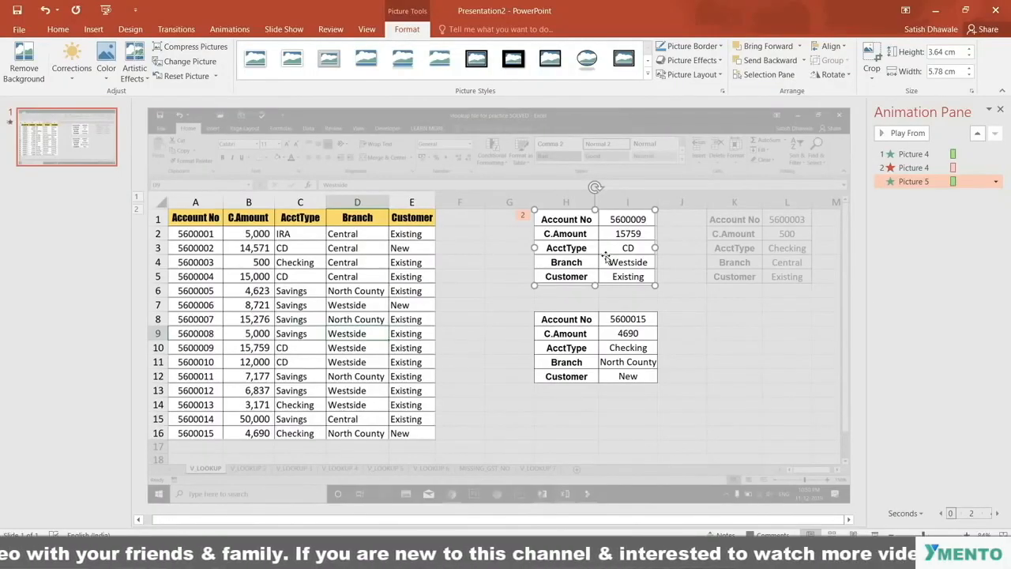
click(613, 347)
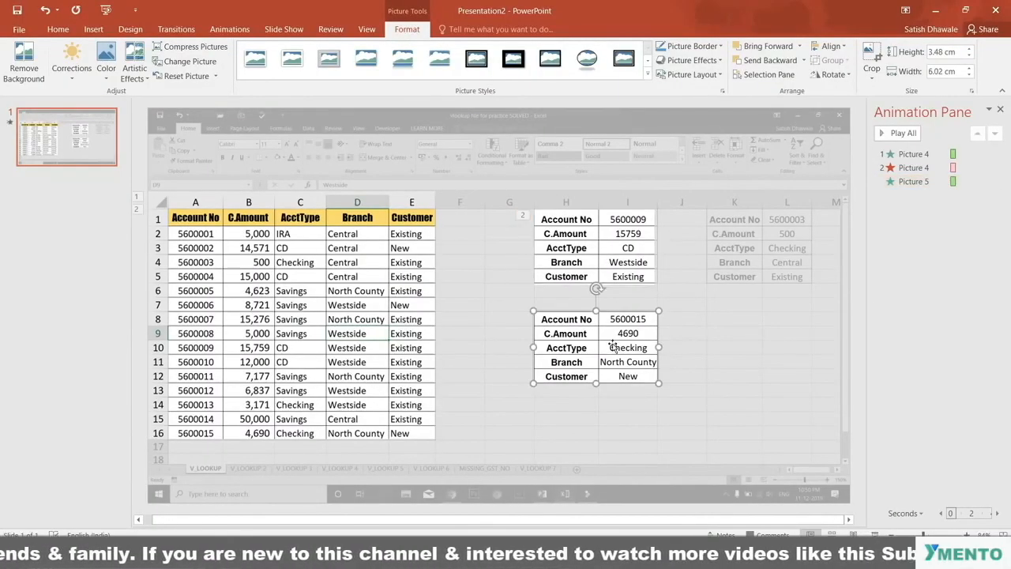
click(615, 266)
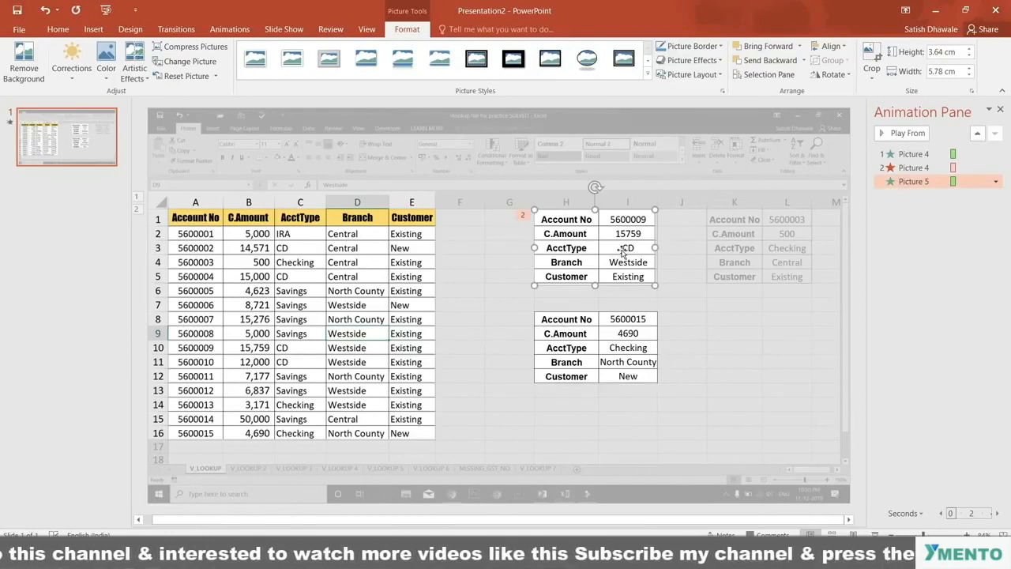
click(229, 29)
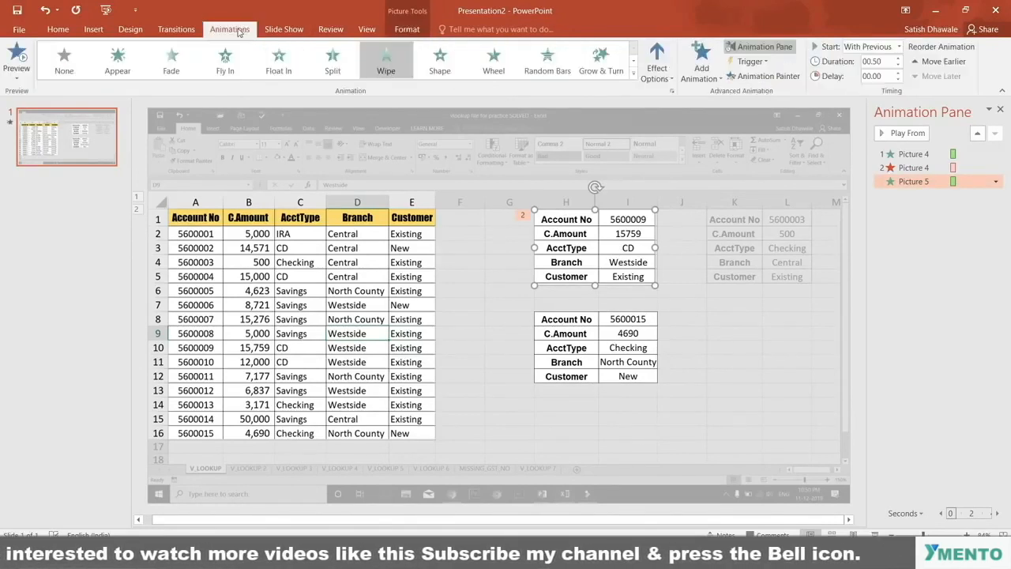
click(702, 59)
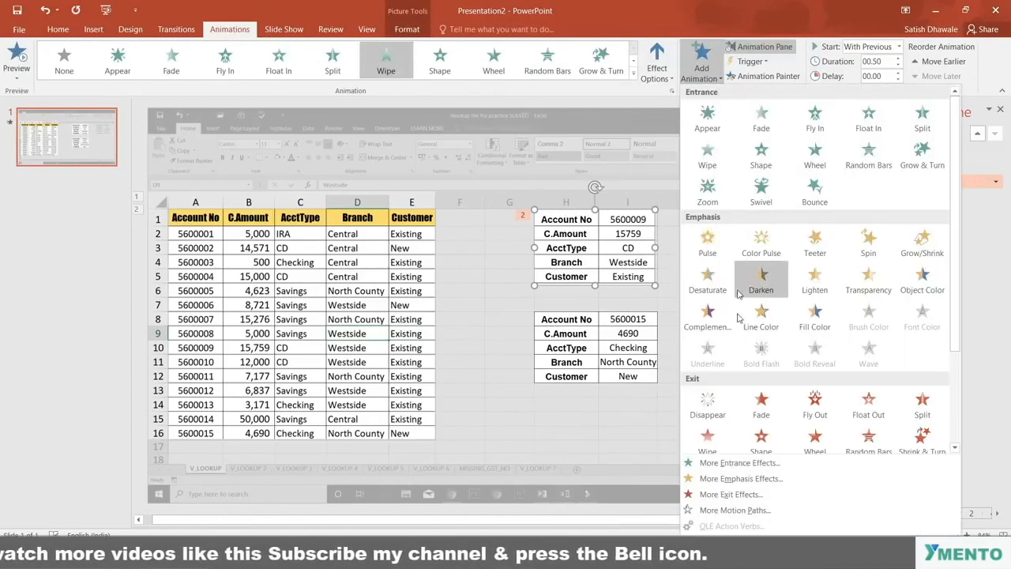
click(711, 439)
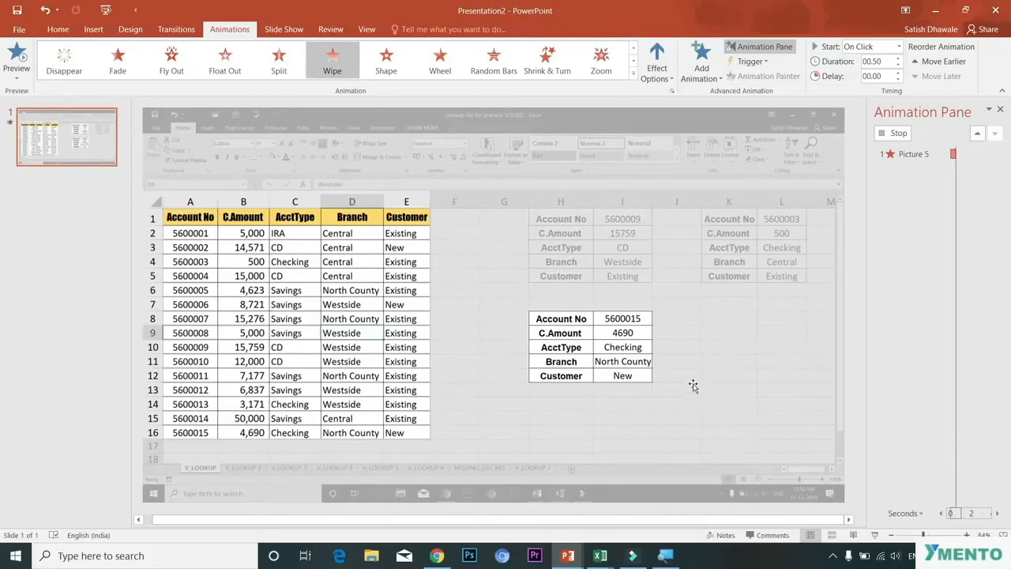
click(657, 64)
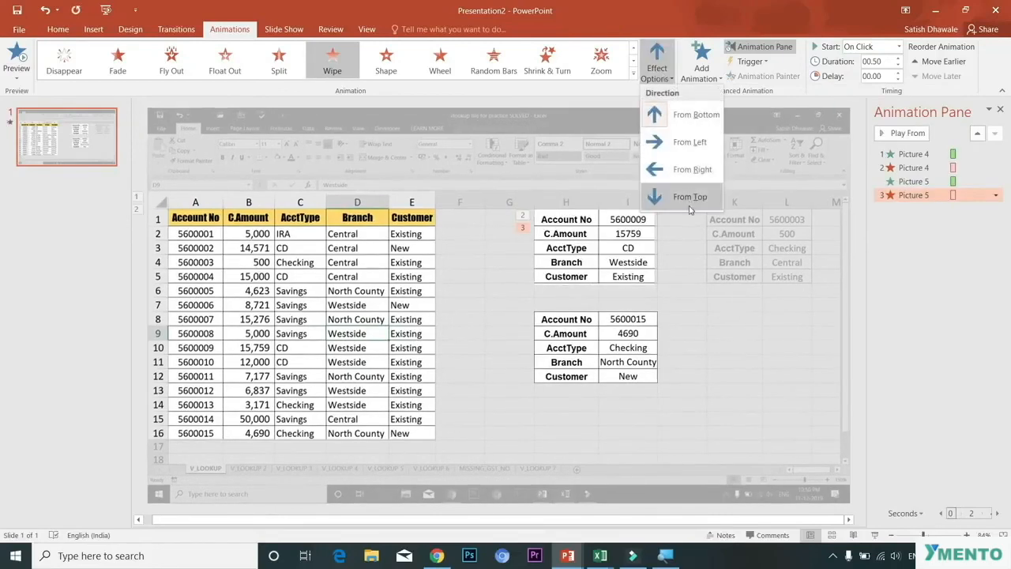
click(690, 197)
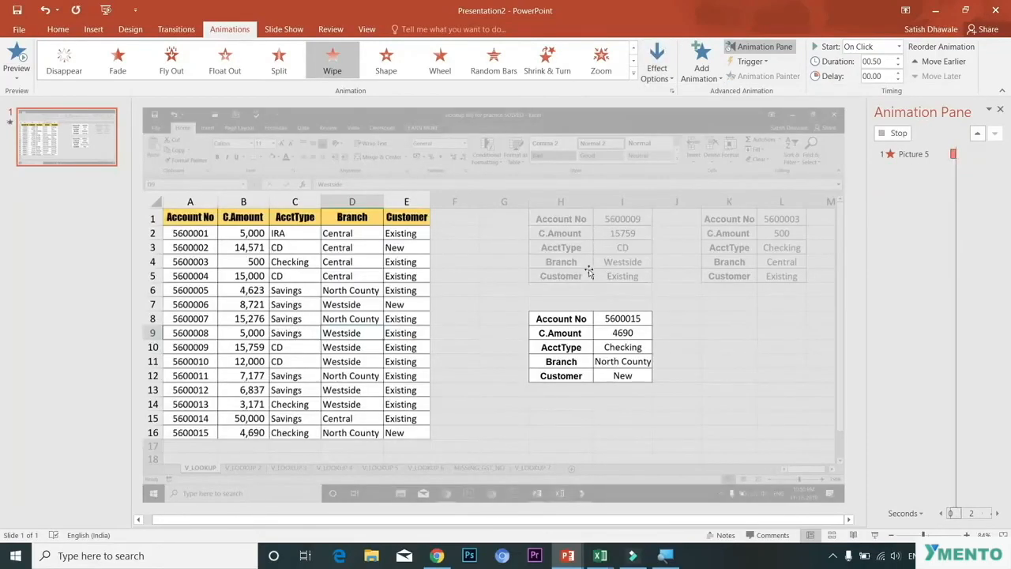
Step: Apply a Wipe entrance animation to the lower lookup result table and set it to start With Previous
click(622, 349)
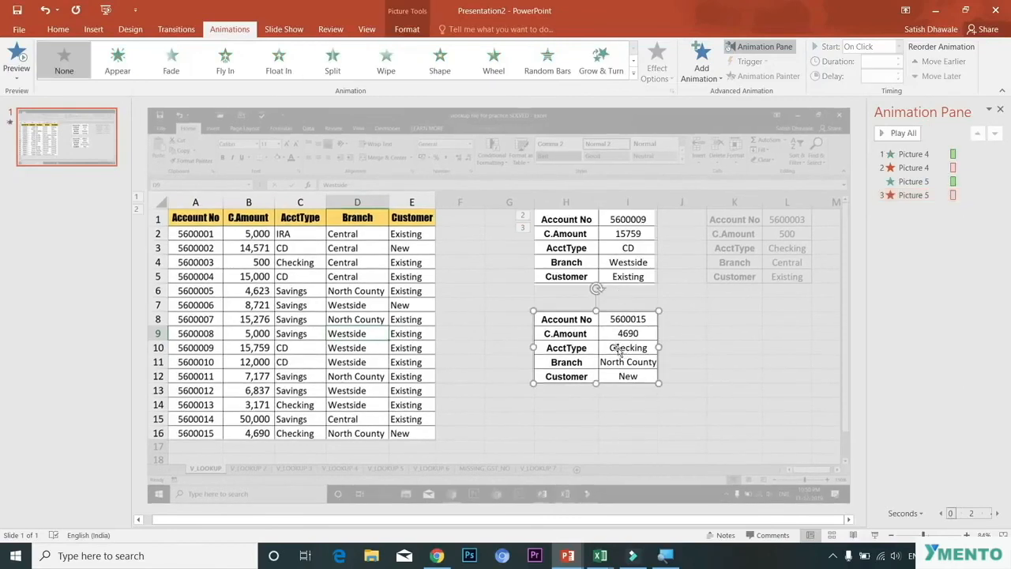
click(702, 70)
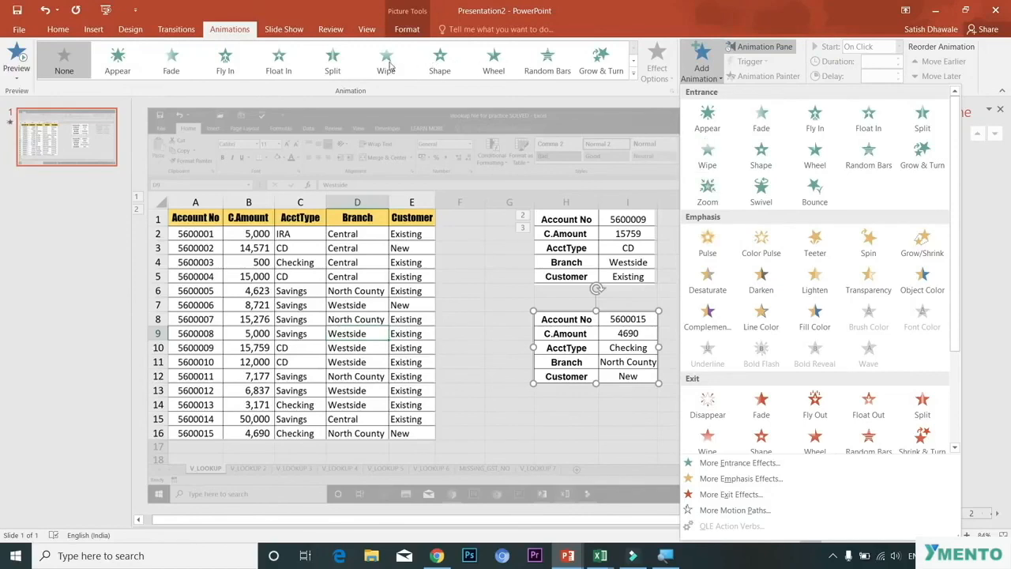
click(701, 169)
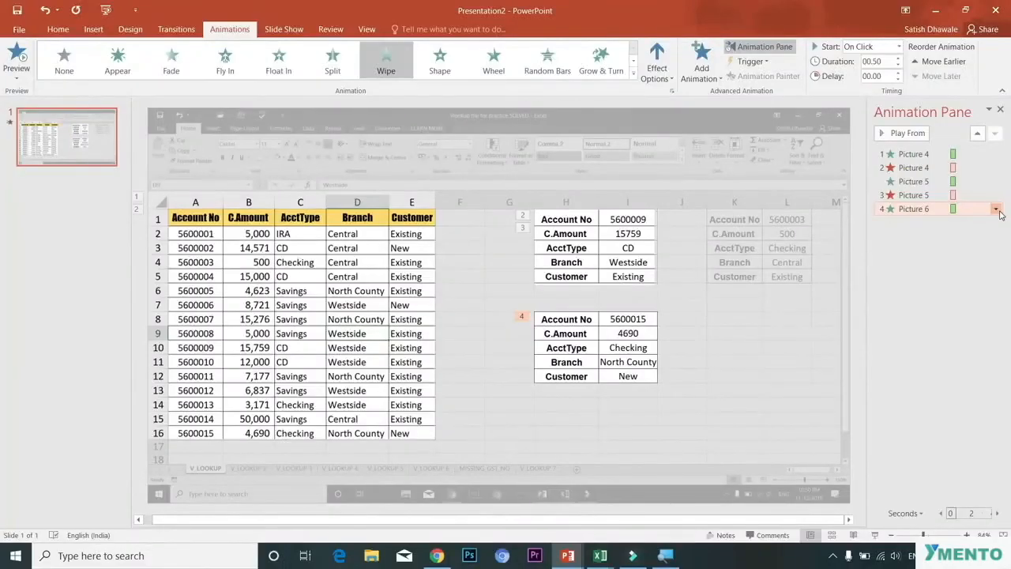
click(996, 210)
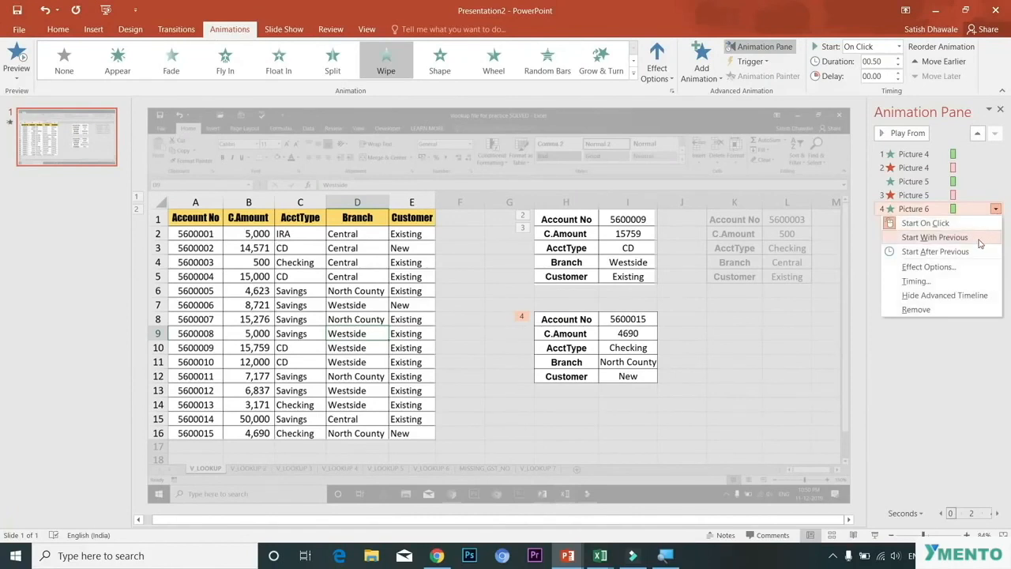
click(977, 241)
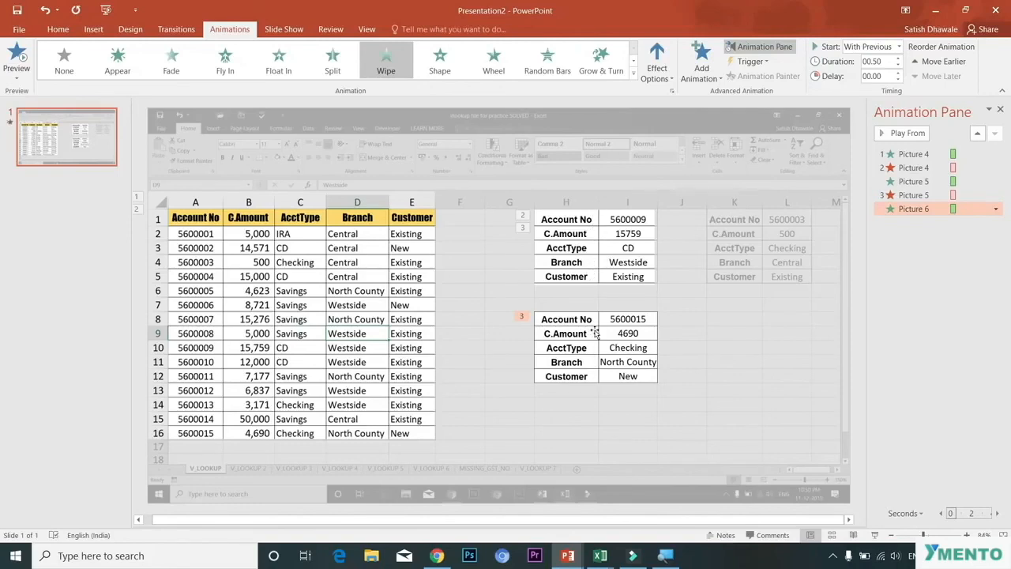
Step: Play the slide show and step through the animation sequence
key(F5)
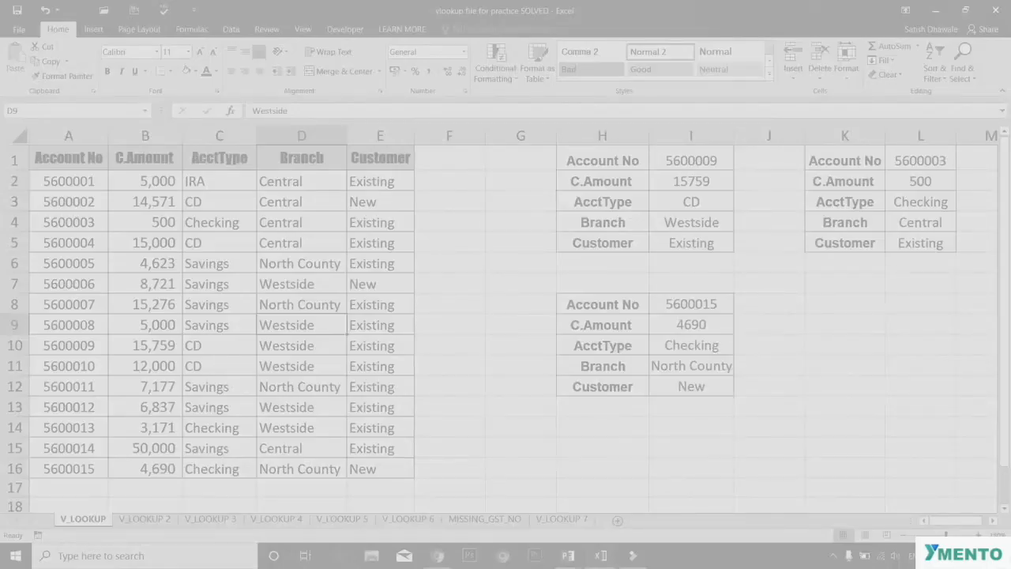
key(Right)
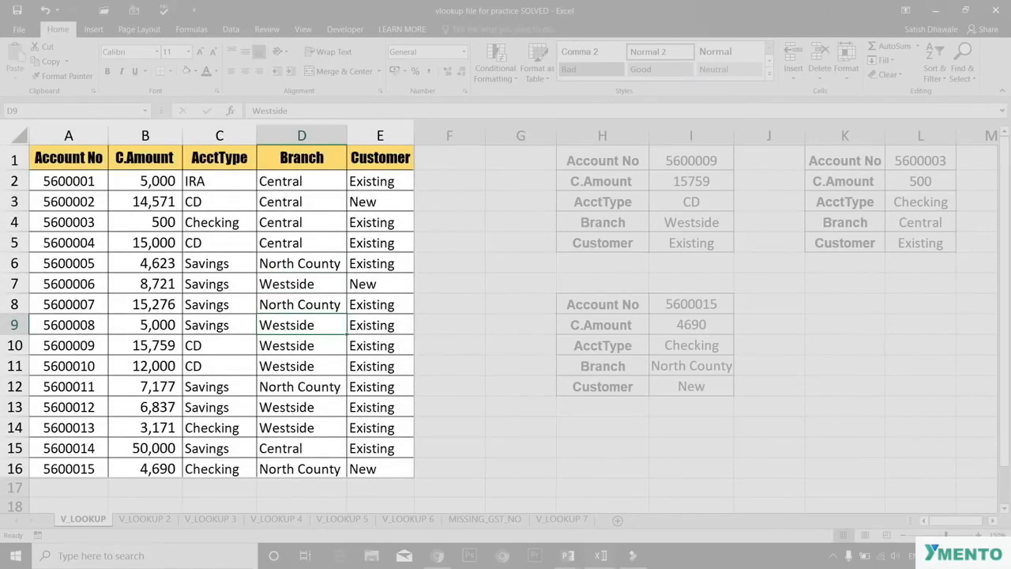
key(Right)
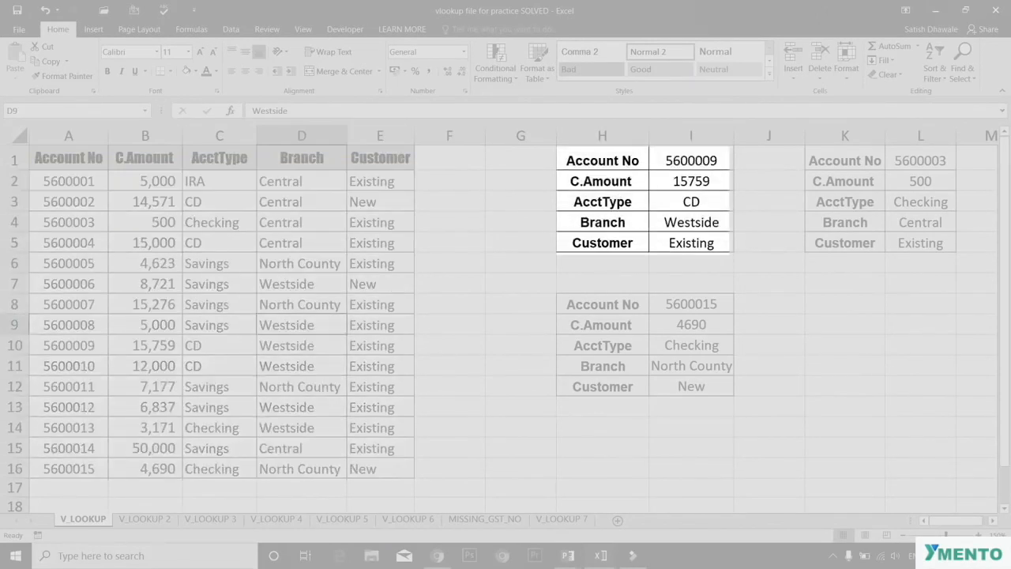
key(Right)
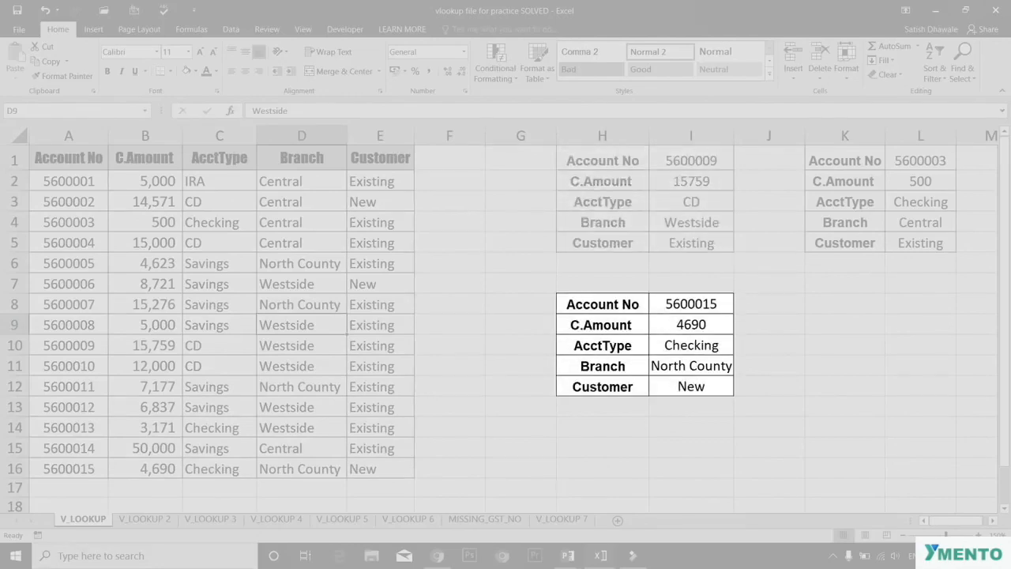
key(Right)
key(Right)
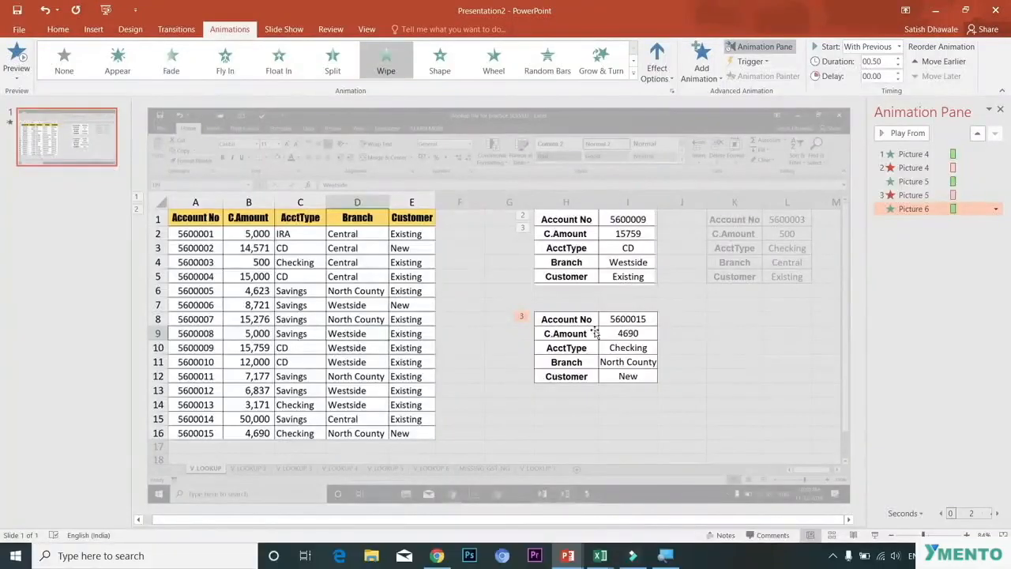
Step: Create a chart sheet from the student names and SUB1 to SUB3 marks in B1:E6
click(762, 276)
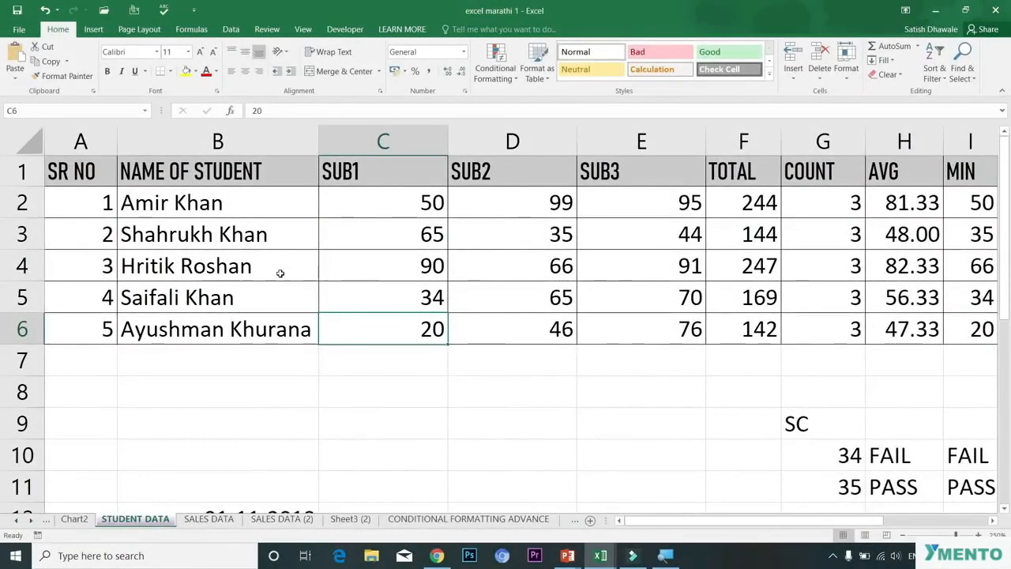
drag(274, 174, 618, 322)
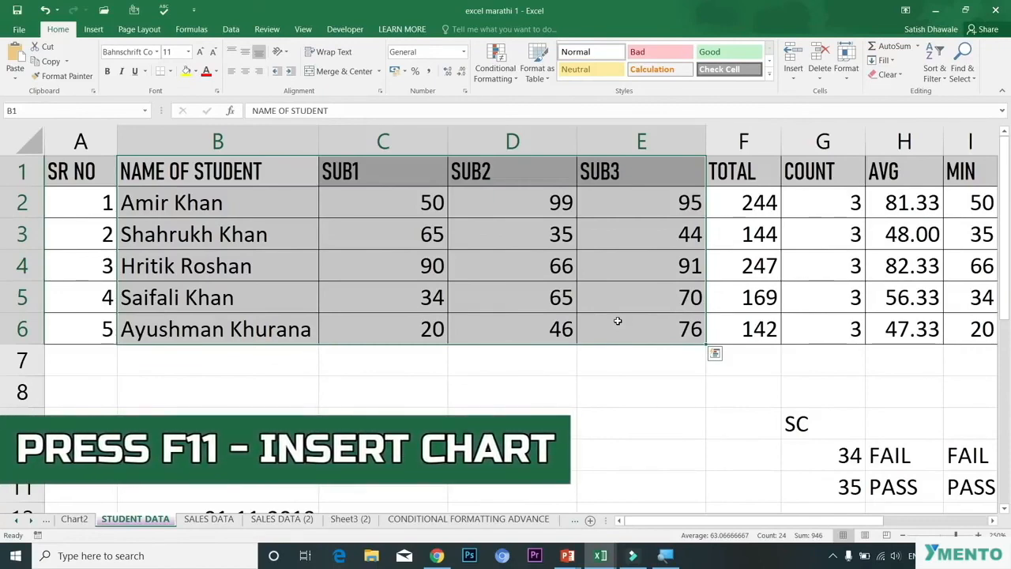
key(F11)
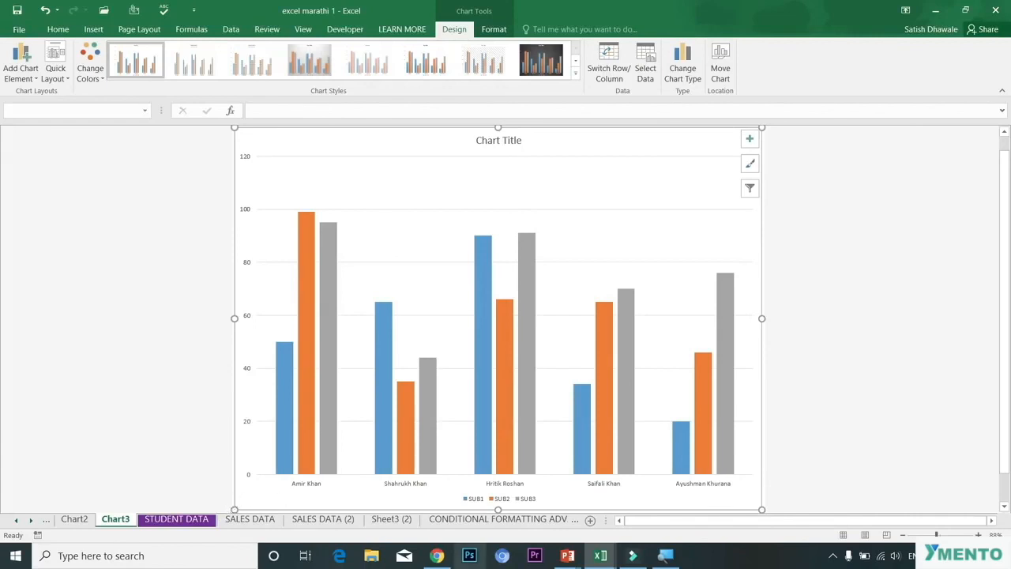
Step: Switch to the Presentation2 PowerPoint window, add a new slide, and paste the chart onto it
click(568, 557)
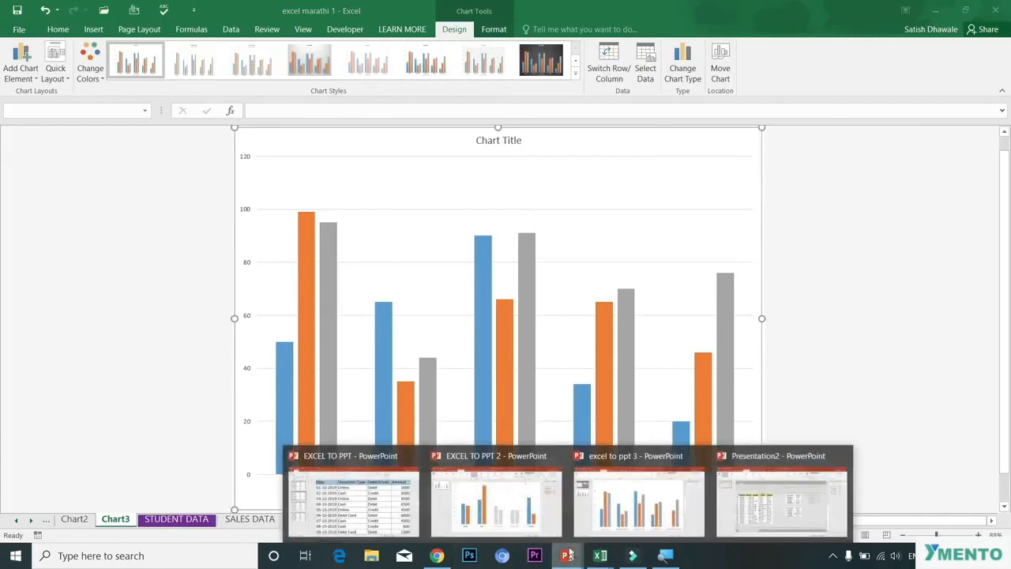
mouse_move(541, 509)
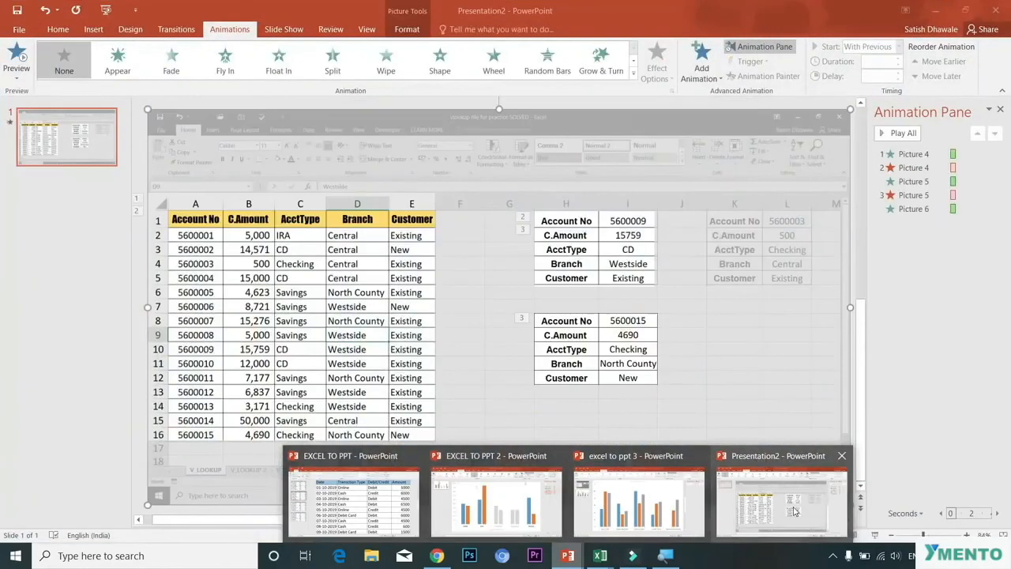
click(780, 499)
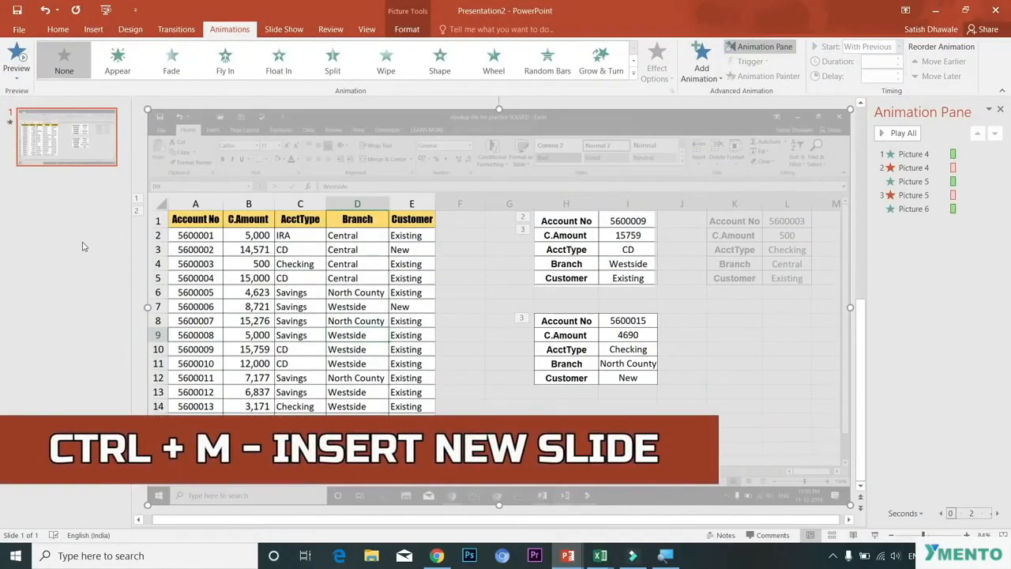
key(ctrl+m)
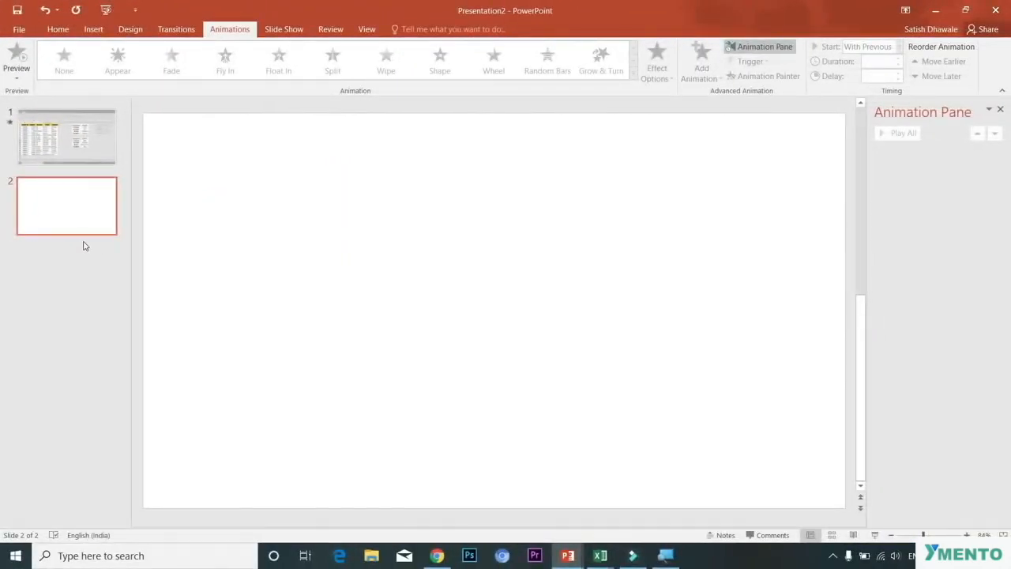
key(ctrl+v)
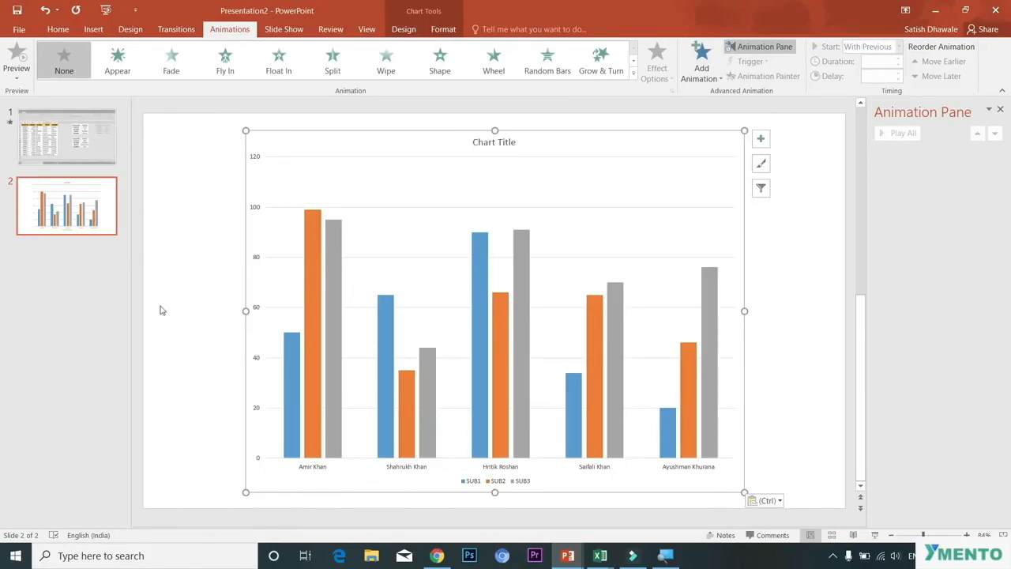
Step: Move and resize the chart to fill the slide, then delete its chart title
drag(277, 140, 165, 123)
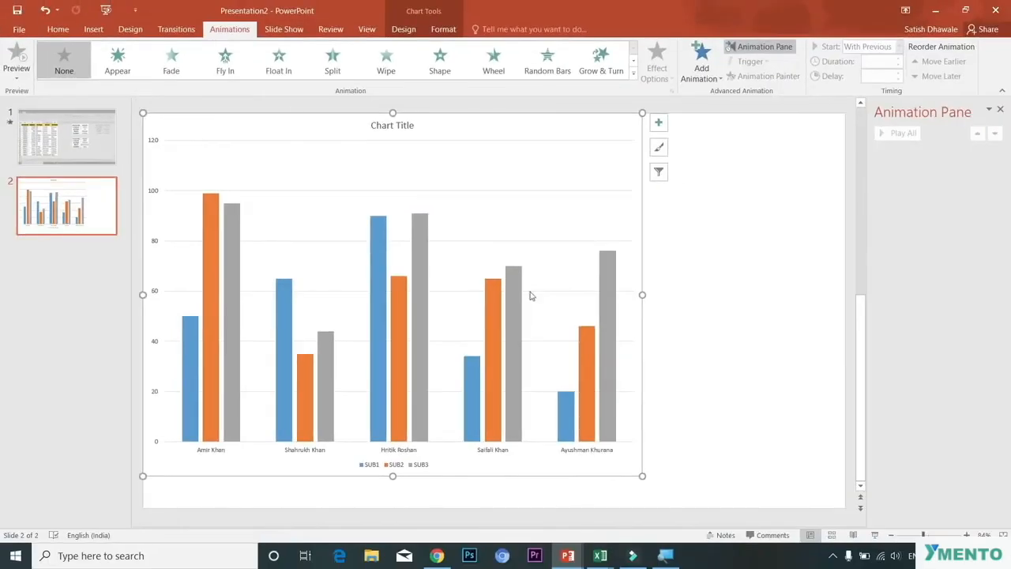
drag(641, 475, 846, 509)
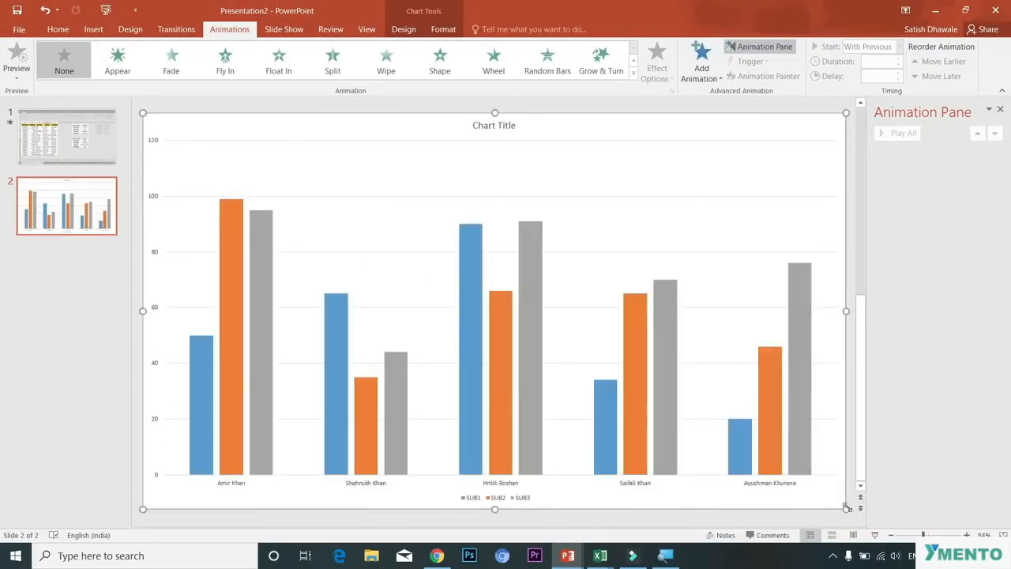
click(494, 126)
key(Delete)
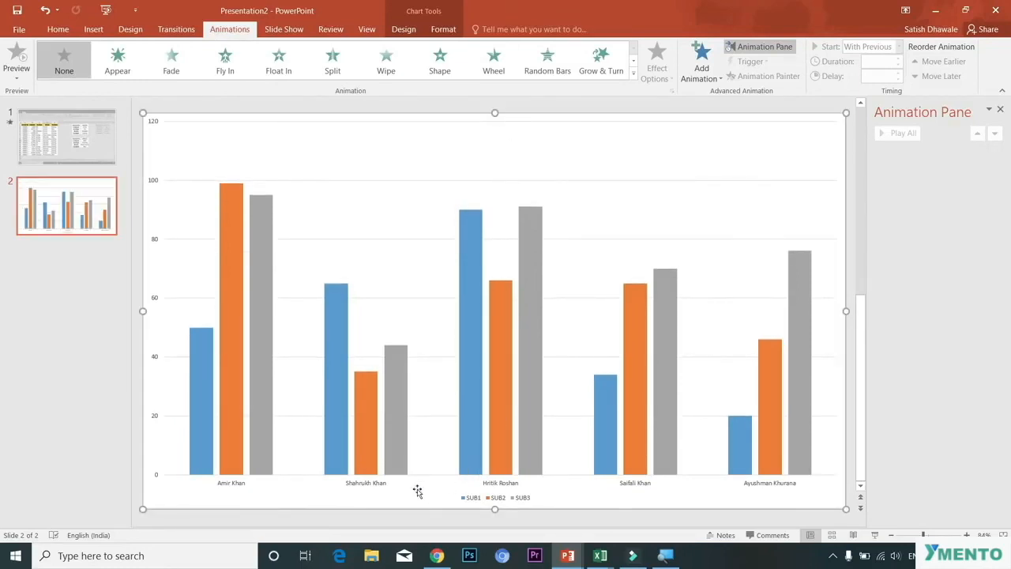
Step: Make the student-name axis labels bold and enlarge them to 20 pt
click(365, 485)
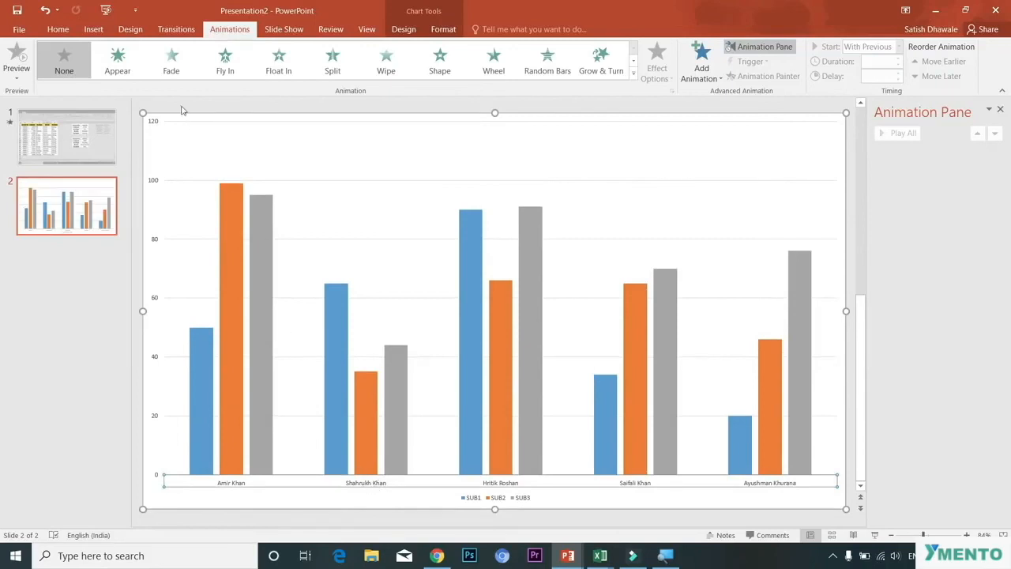
click(68, 32)
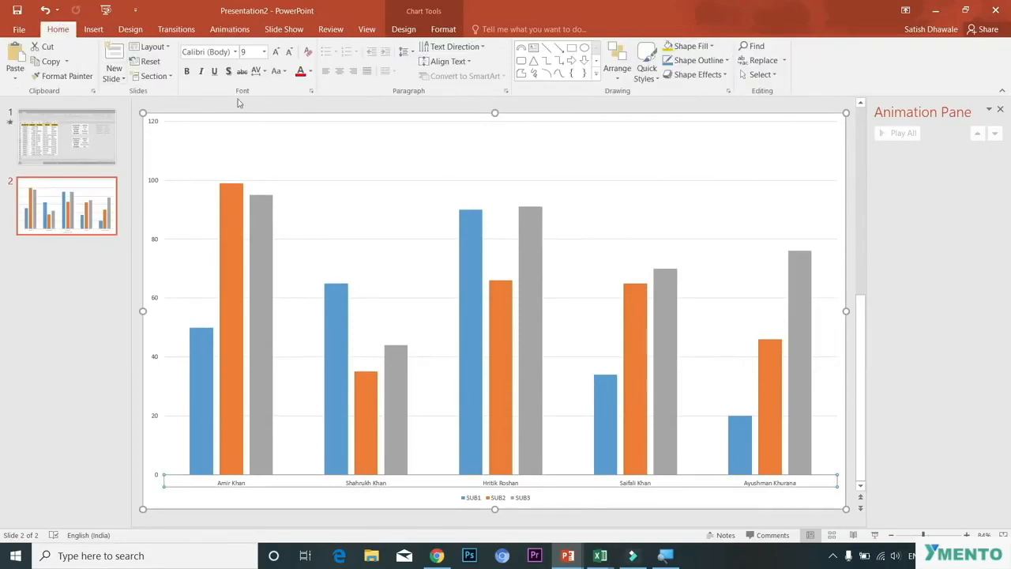
click(186, 71)
click(276, 52)
click(276, 52)
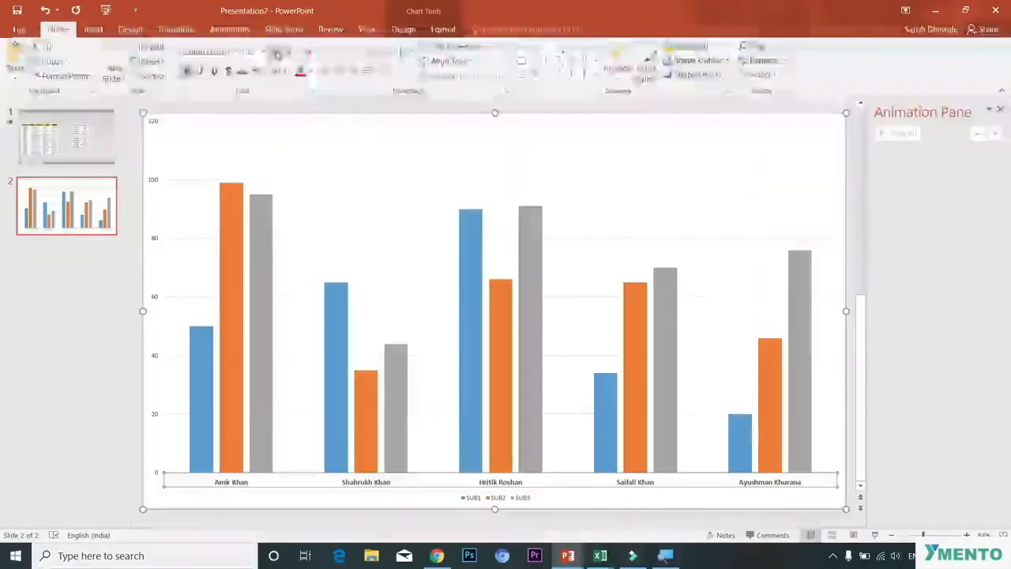
click(276, 52)
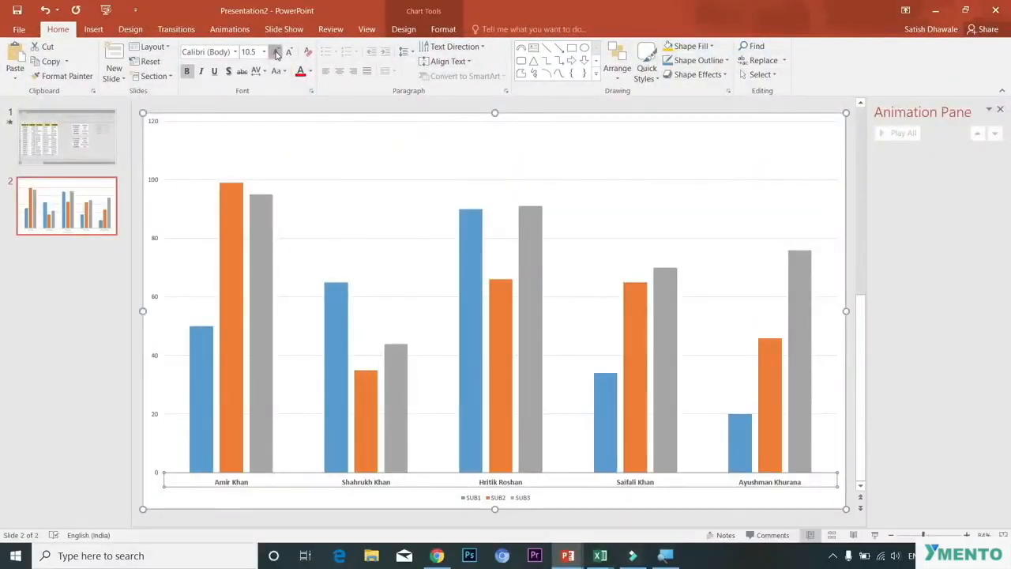
click(275, 52)
click(276, 52)
click(275, 52)
click(275, 52)
click(275, 52)
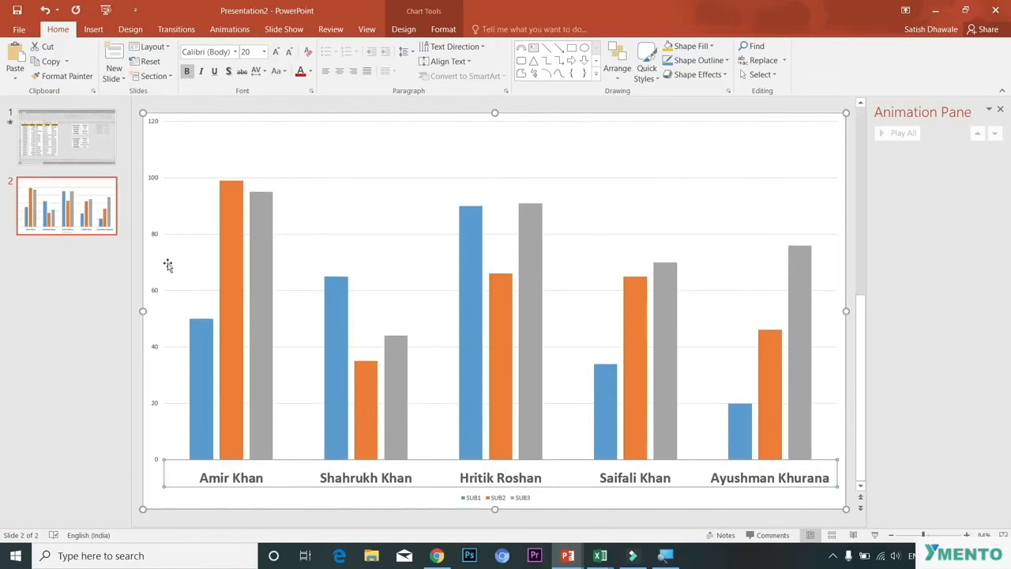
Step: Enlarge the vertical value axis labels to 18 pt
click(153, 294)
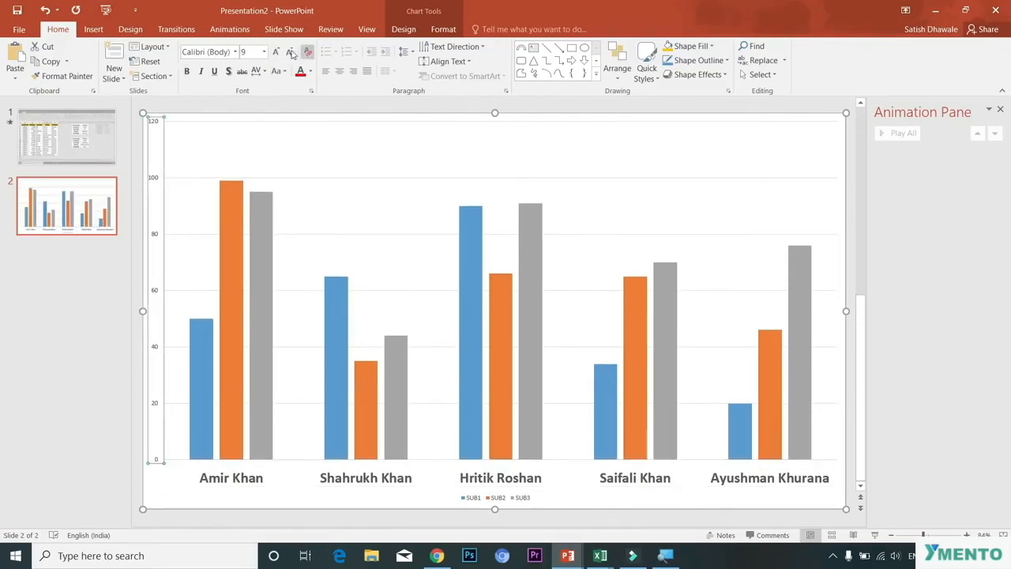
click(275, 52)
click(276, 52)
click(275, 52)
click(276, 52)
click(275, 53)
click(276, 53)
click(276, 52)
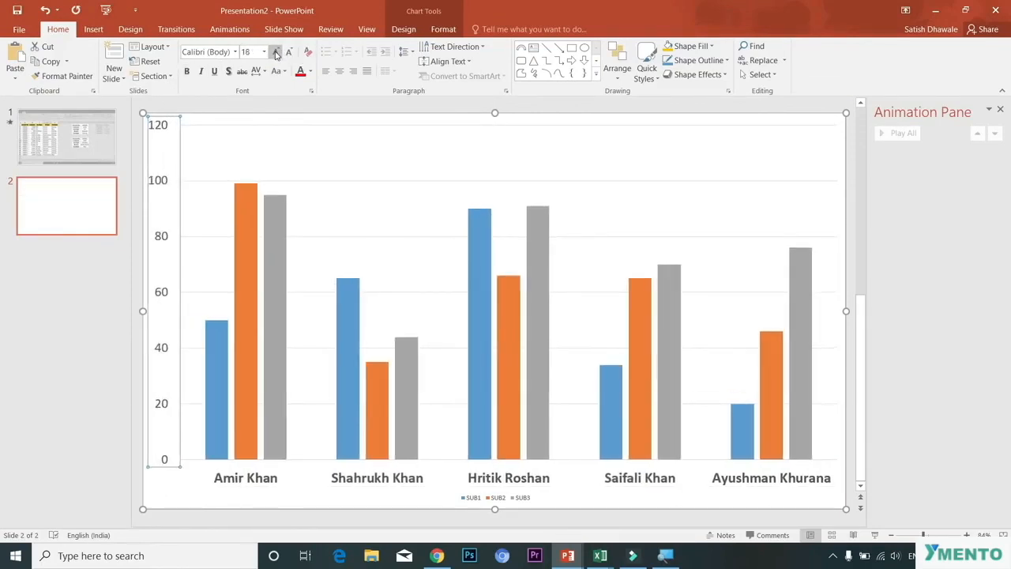
Step: Enlarge the legend text to 18 pt
click(488, 498)
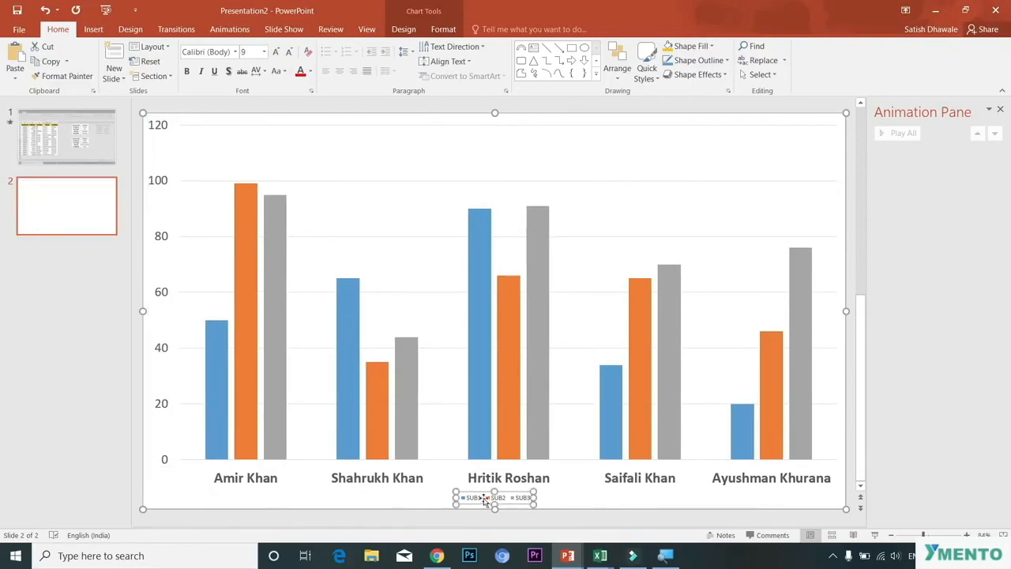
click(274, 52)
click(275, 52)
click(274, 52)
click(275, 52)
click(275, 52)
click(275, 52)
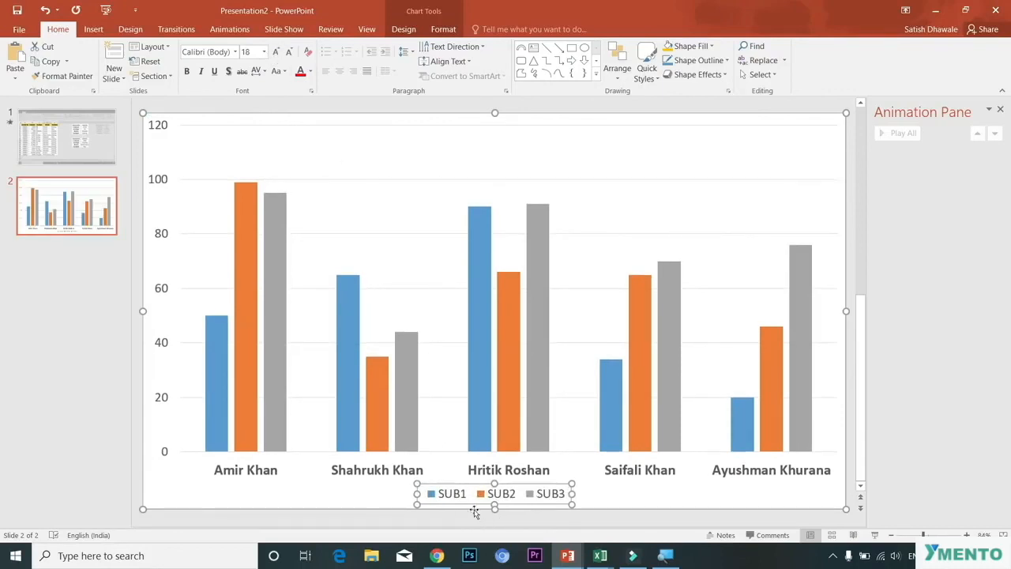
Step: Move the chart legend to the top
click(400, 29)
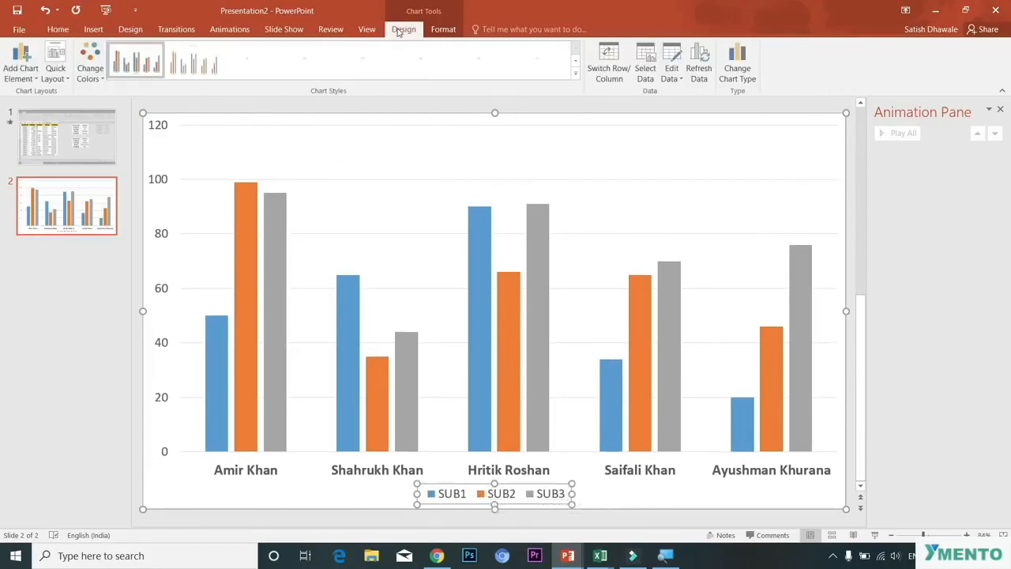
click(20, 79)
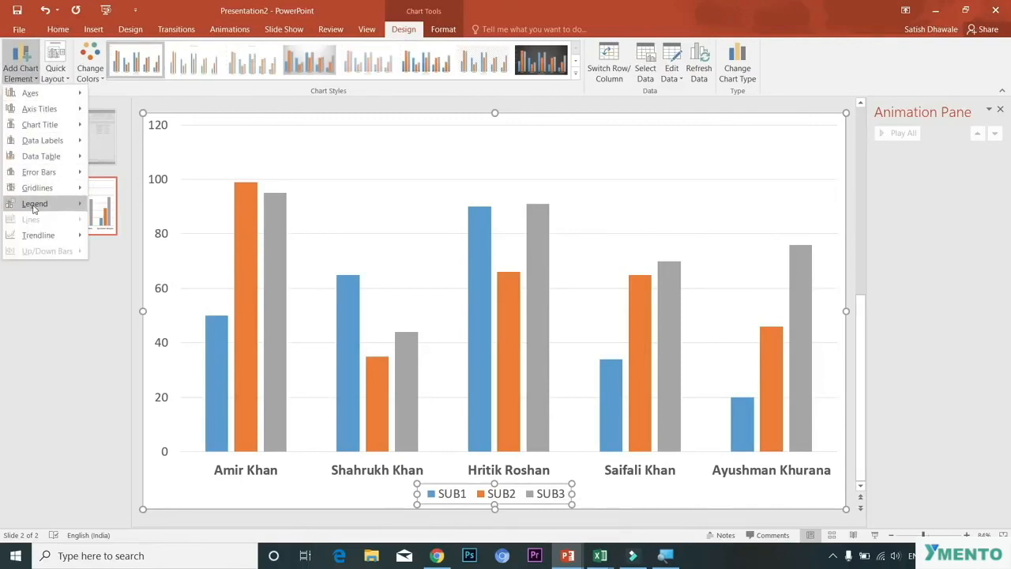
mouse_move(36, 204)
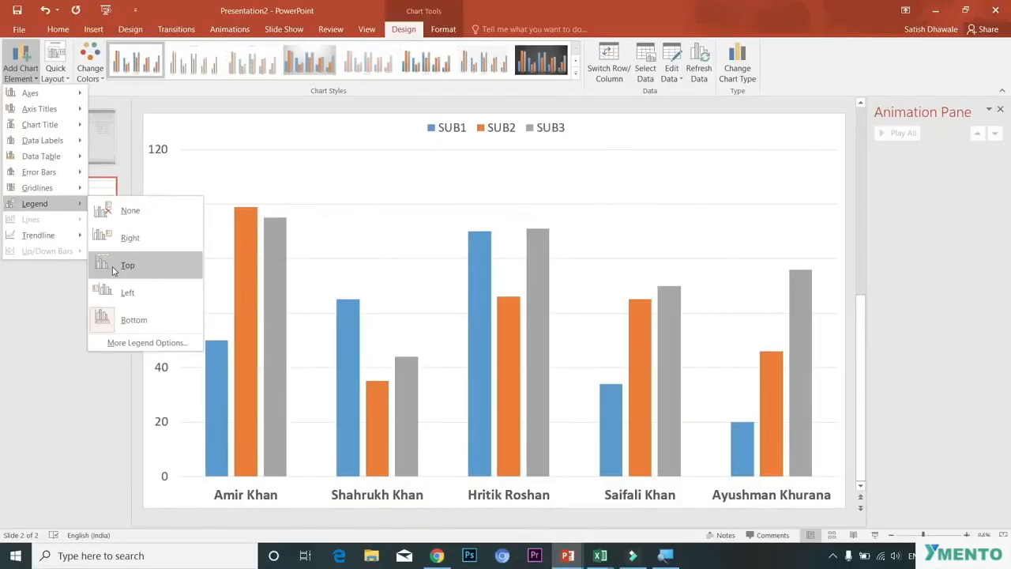
click(113, 270)
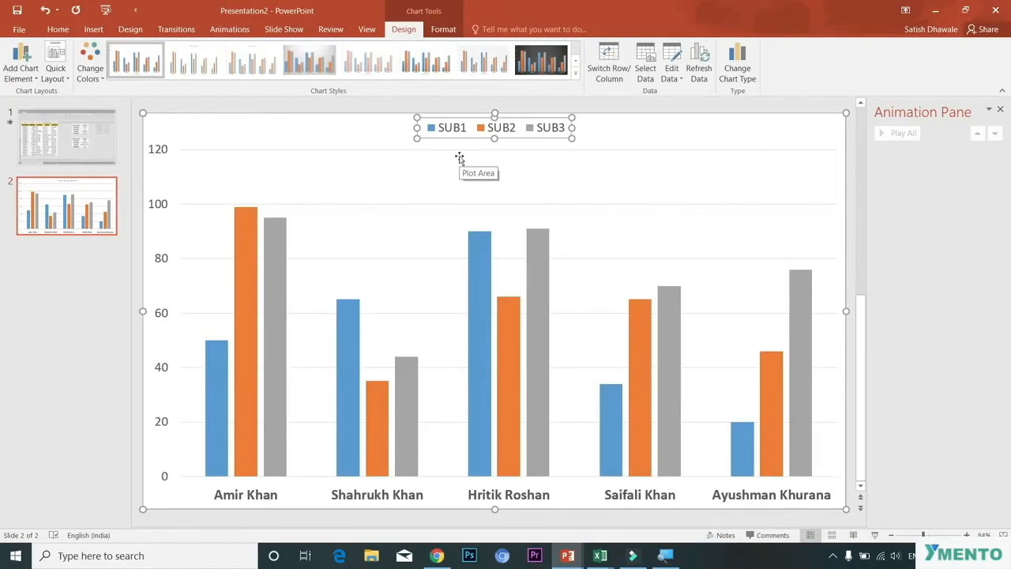
click(18, 76)
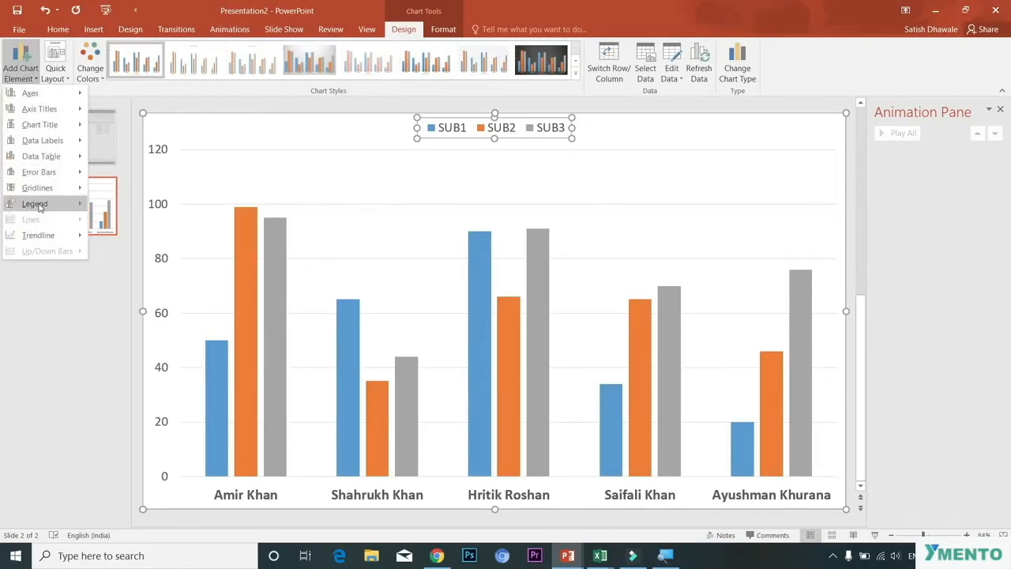
mouse_move(40, 204)
click(124, 270)
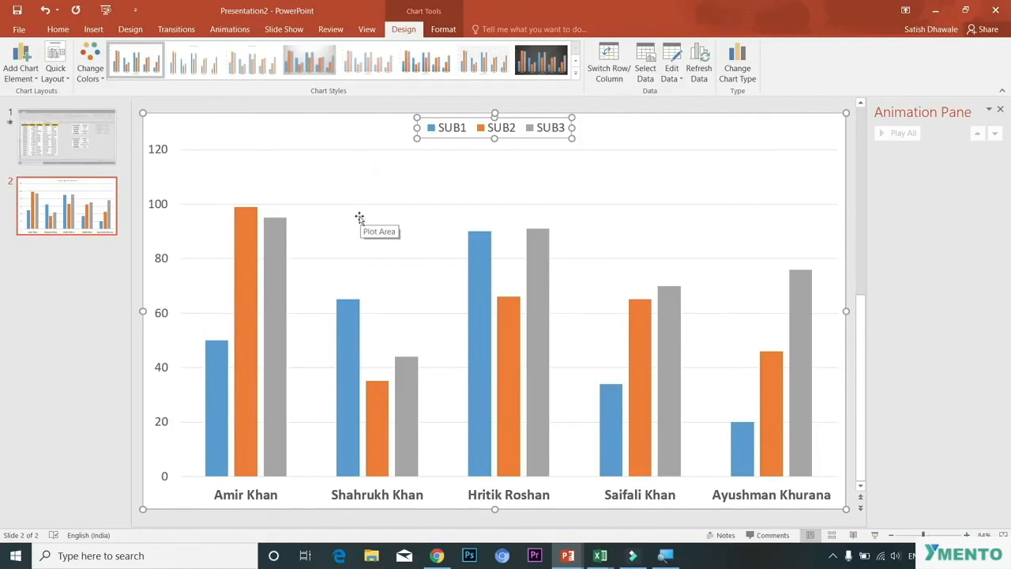
Step: Remove the primary major horizontal gridlines from the chart and deselect it
click(19, 79)
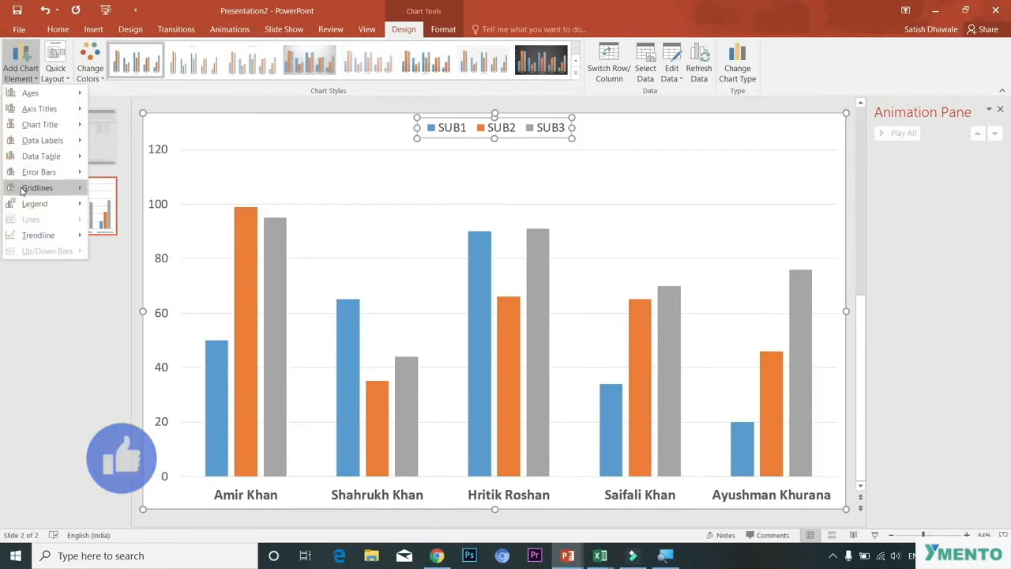
mouse_move(23, 188)
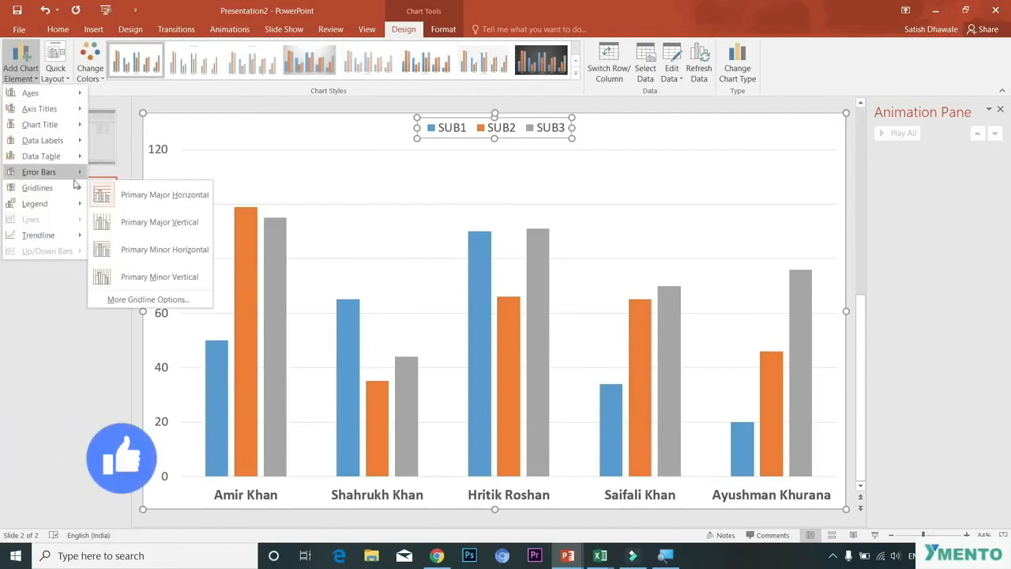
click(168, 198)
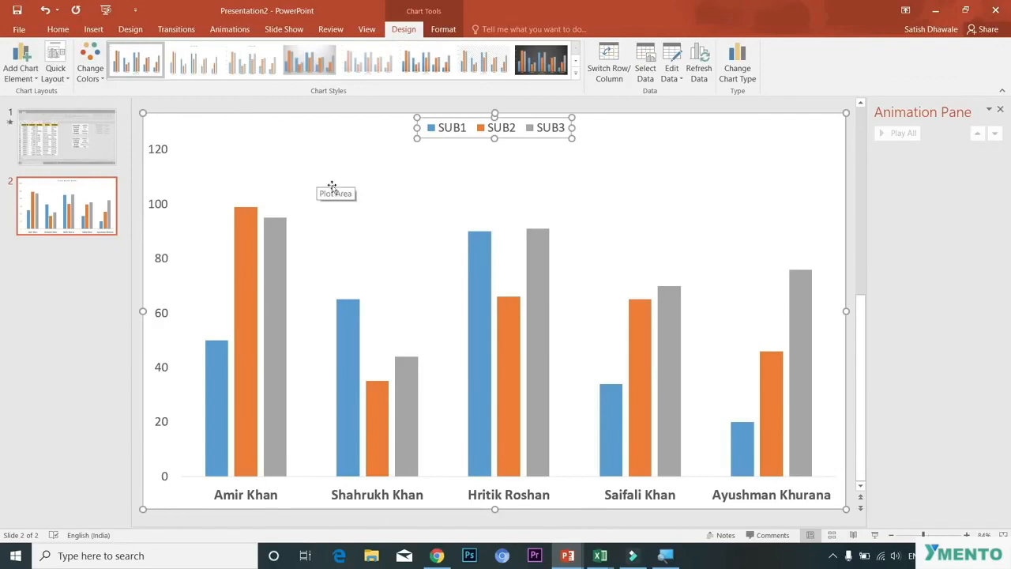
click(93, 338)
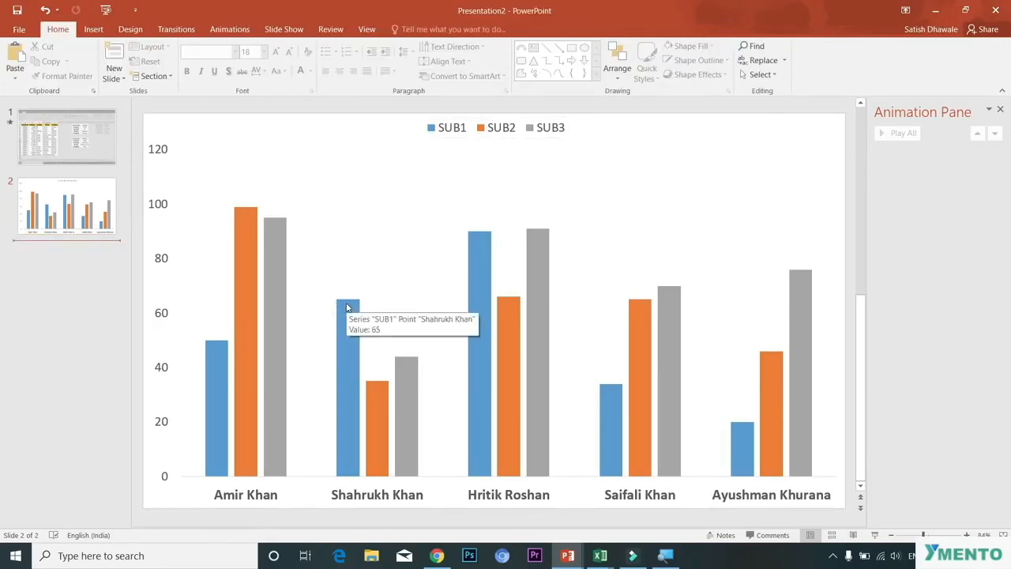
Step: Preview the chart slide as a slide show from the current slide, then exit
click(283, 29)
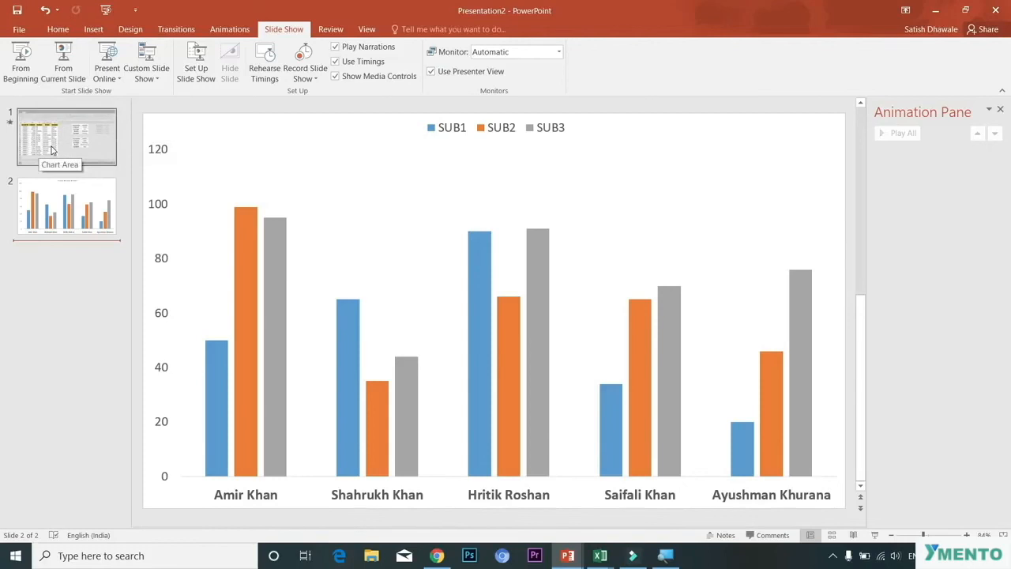
click(71, 63)
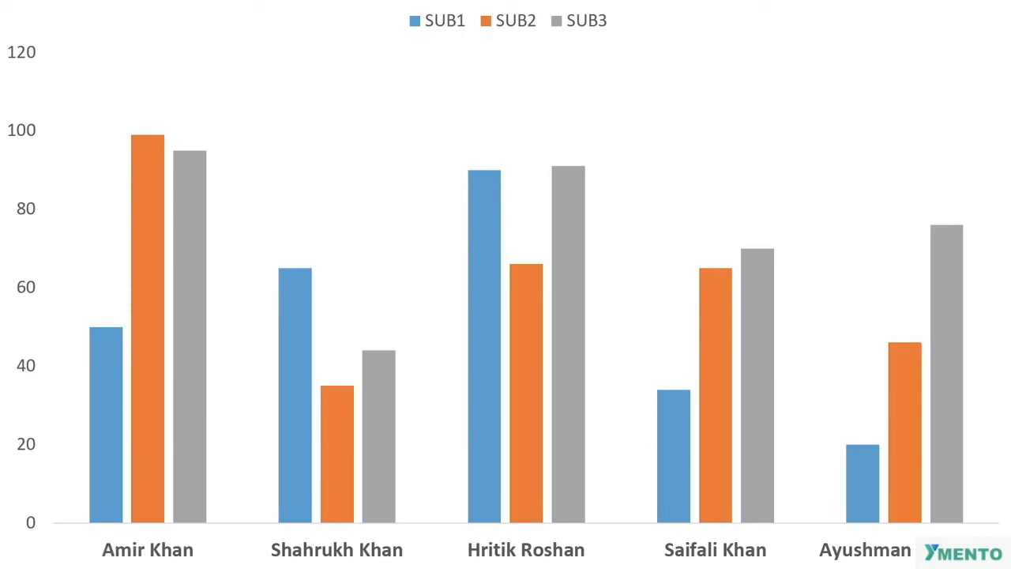
key(Escape)
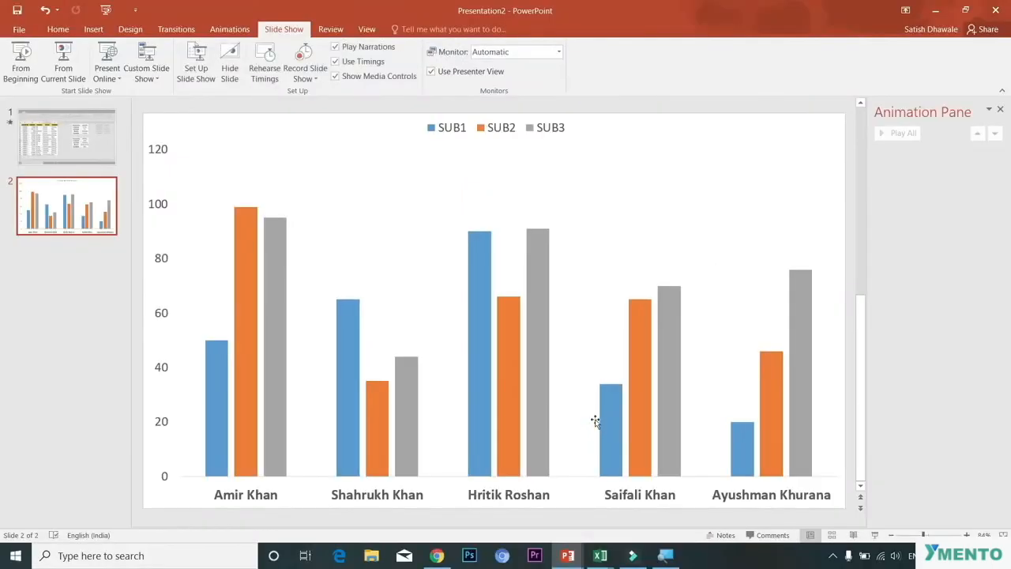
Step: Insert a new blank slide after the chart slide
mouse_move(475, 405)
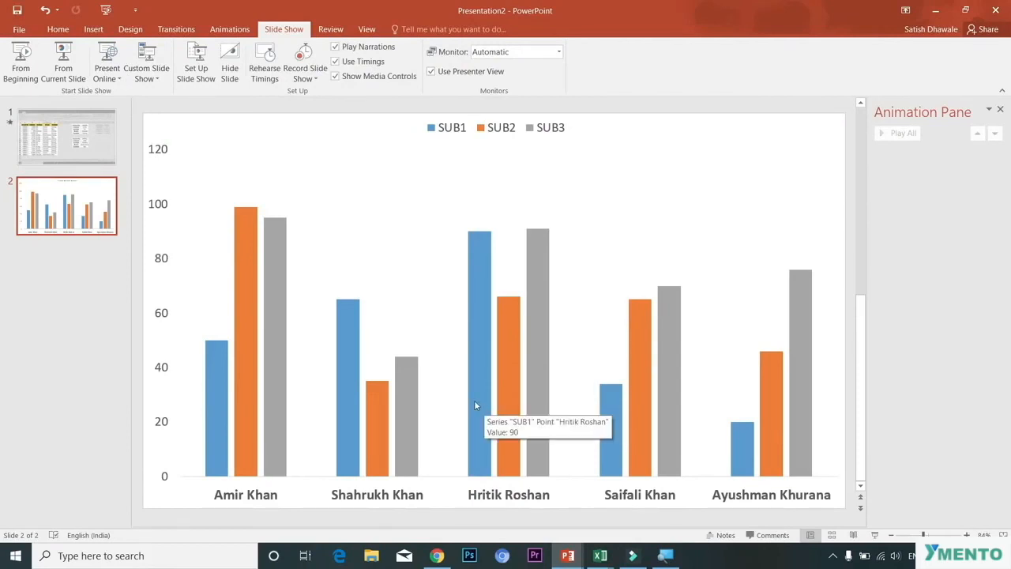
key(ctrl+m)
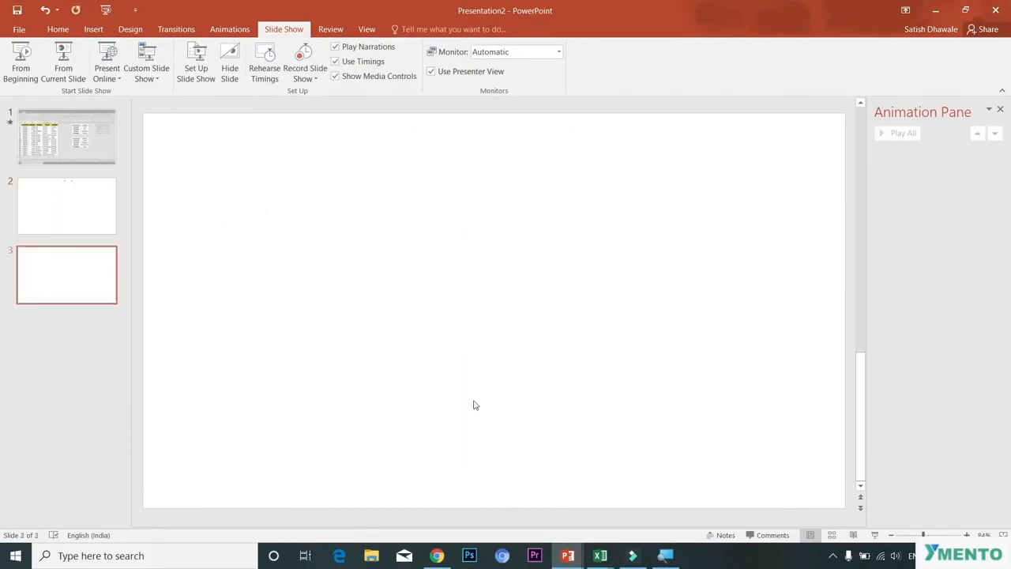
Step: Paste the chart as a picture on the new slide and resize it to fill the slide
key(ctrl+v)
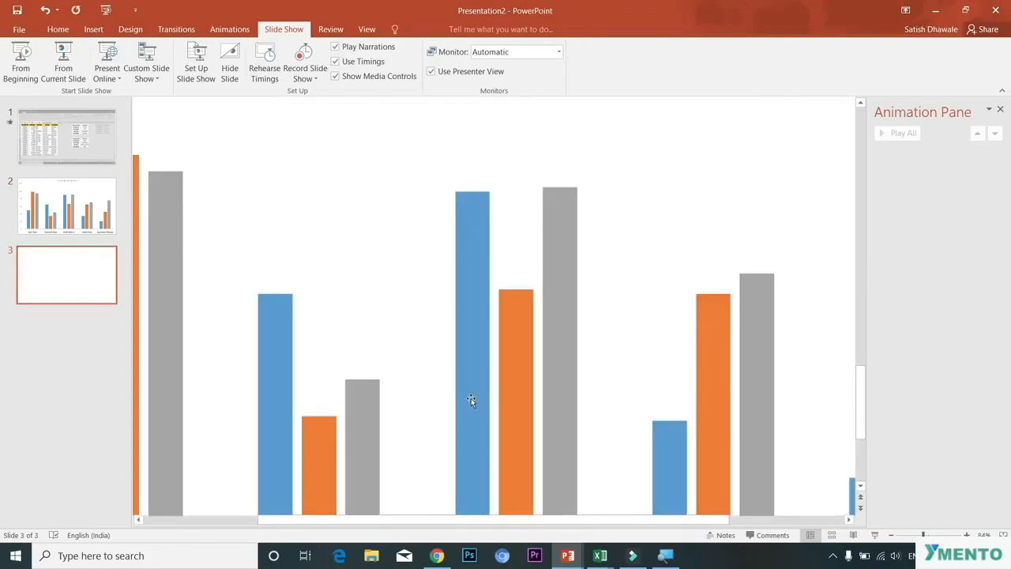
drag(330, 263, 507, 369)
drag(361, 271, 381, 290)
drag(169, 147, 588, 385)
drag(658, 432, 250, 192)
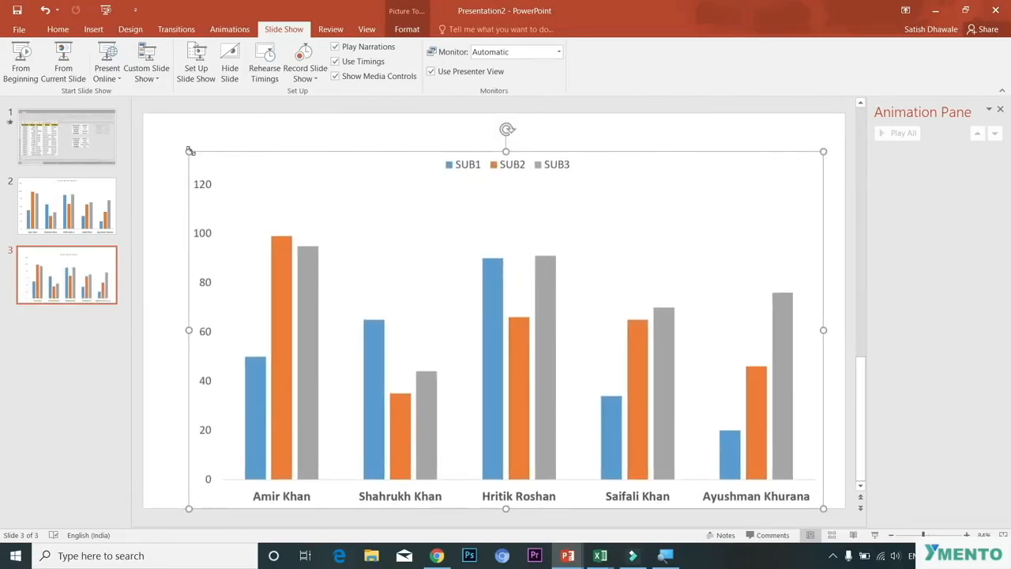
drag(314, 228, 272, 195)
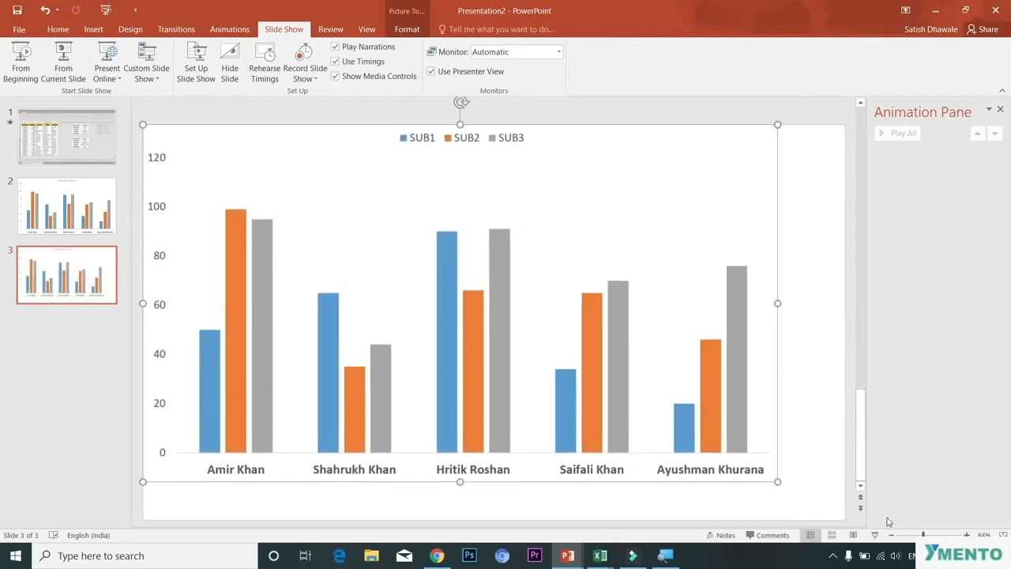
drag(777, 481, 845, 503)
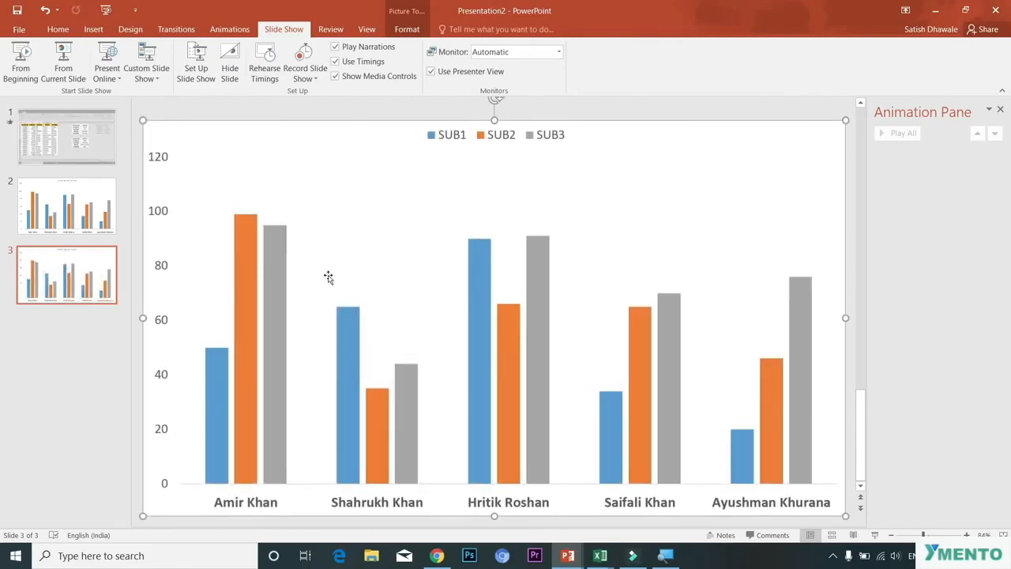
Step: Delete the original chart slide
click(92, 226)
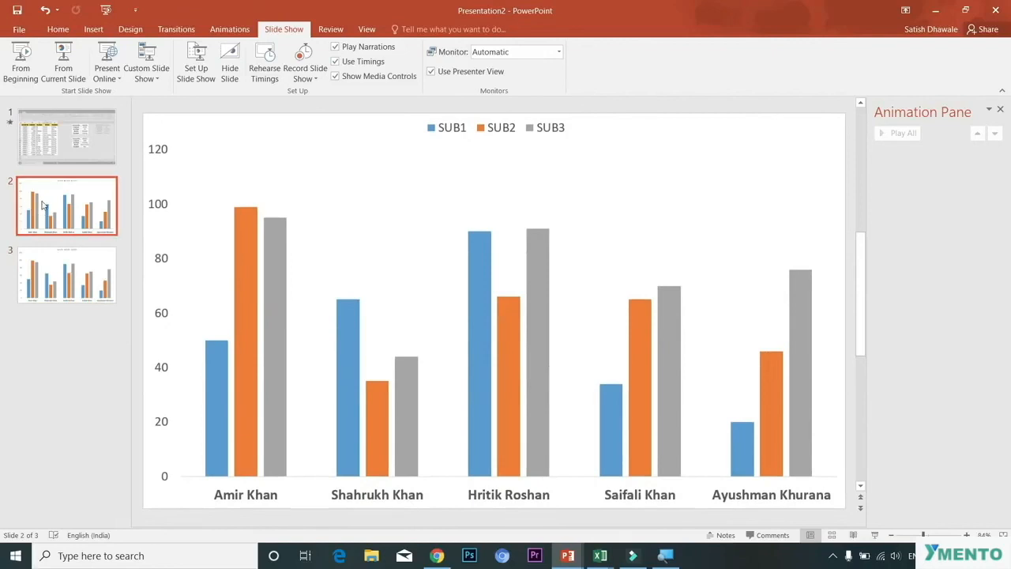
key(Delete)
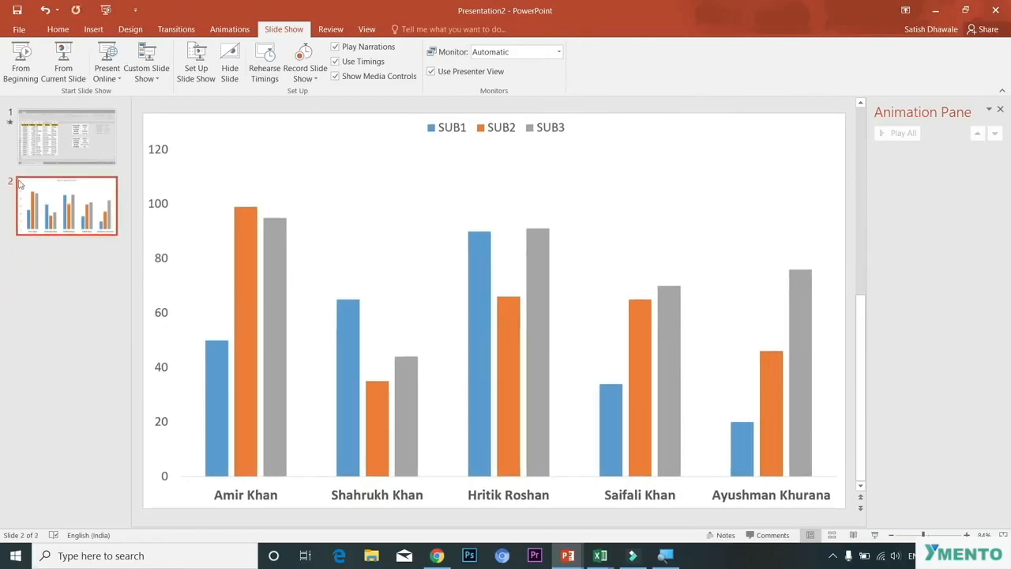
Step: Duplicate the chart picture and crop the duplicate down to the Hritik Roshan bar group
click(425, 203)
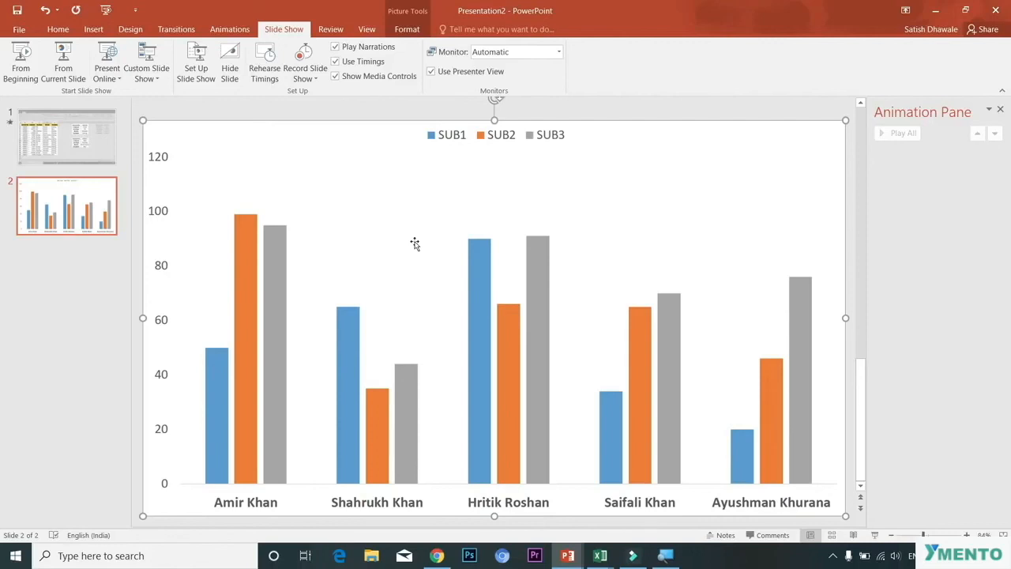
key(ctrl+d)
drag(343, 204, 332, 190)
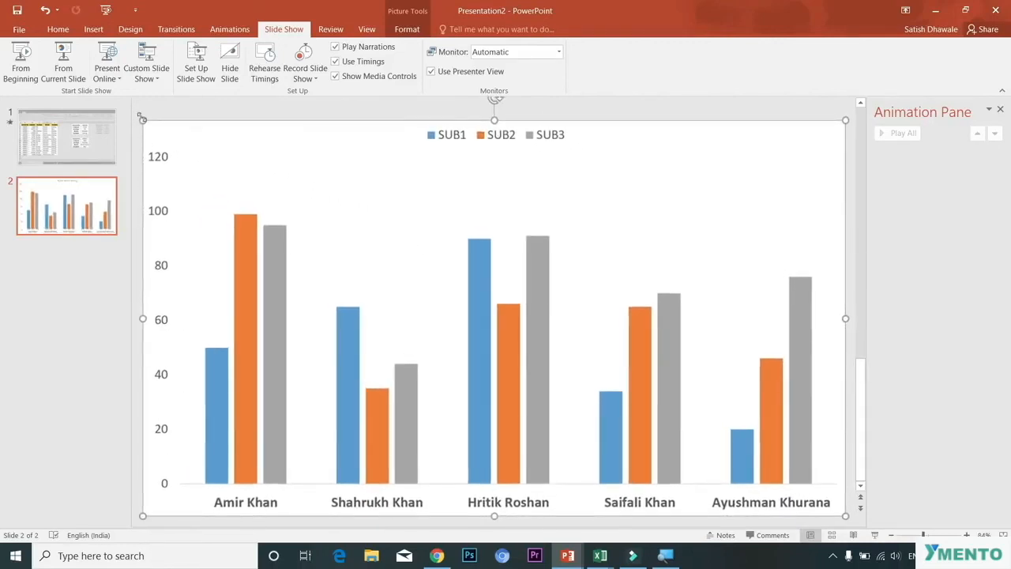
click(408, 30)
click(871, 55)
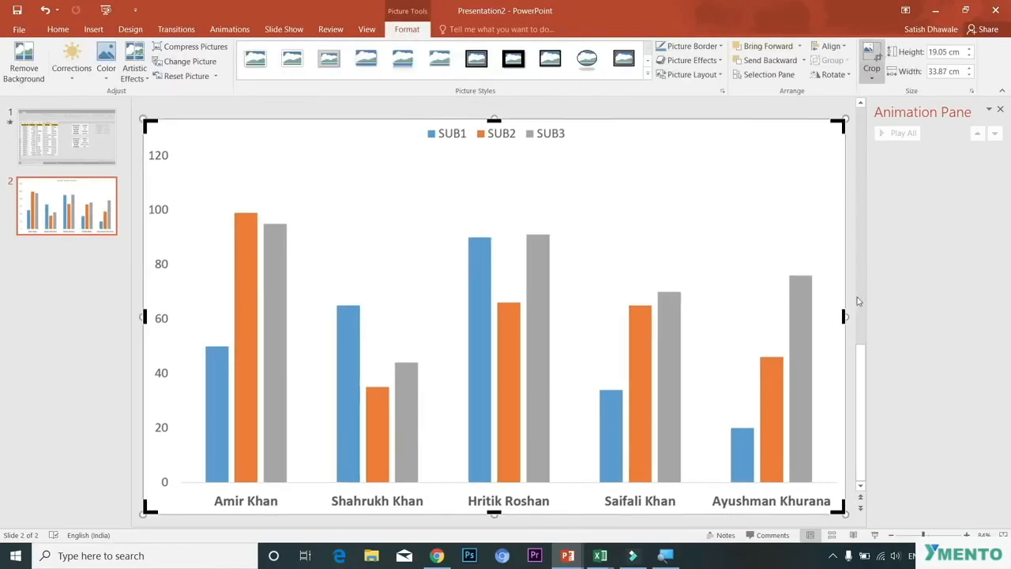
drag(842, 312, 312, 327)
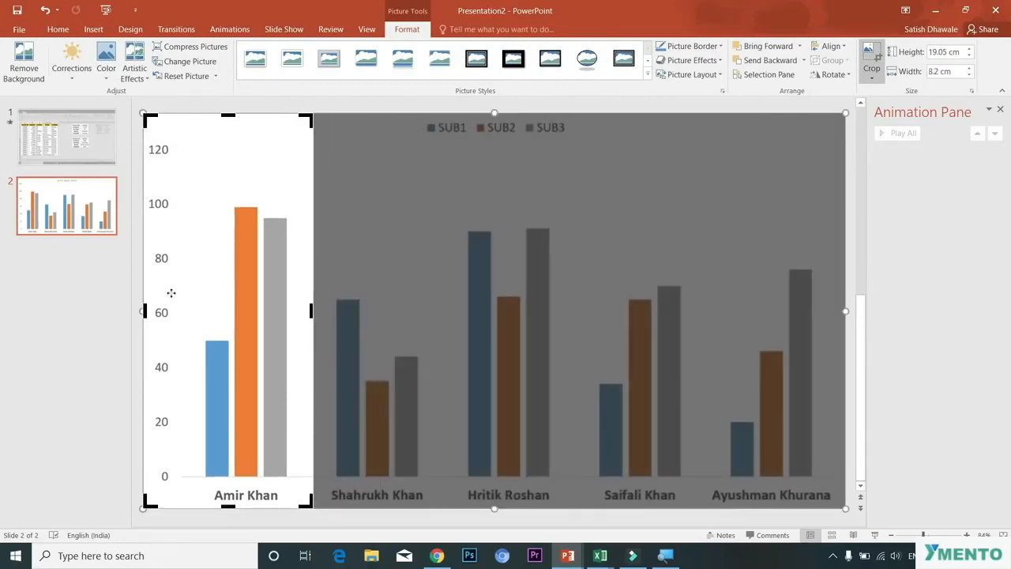
drag(143, 311, 237, 311)
drag(370, 310, 570, 309)
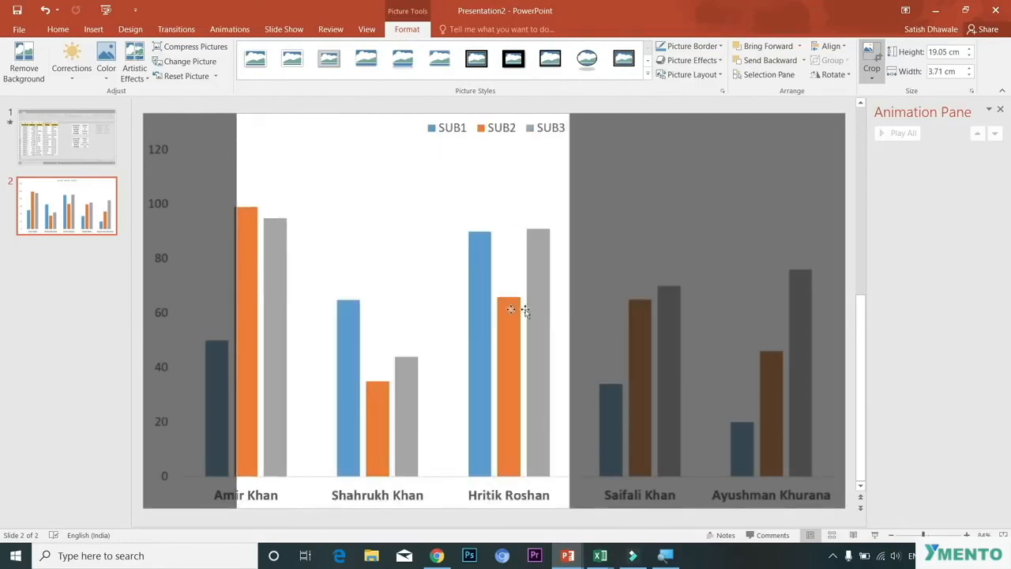
drag(248, 311, 455, 327)
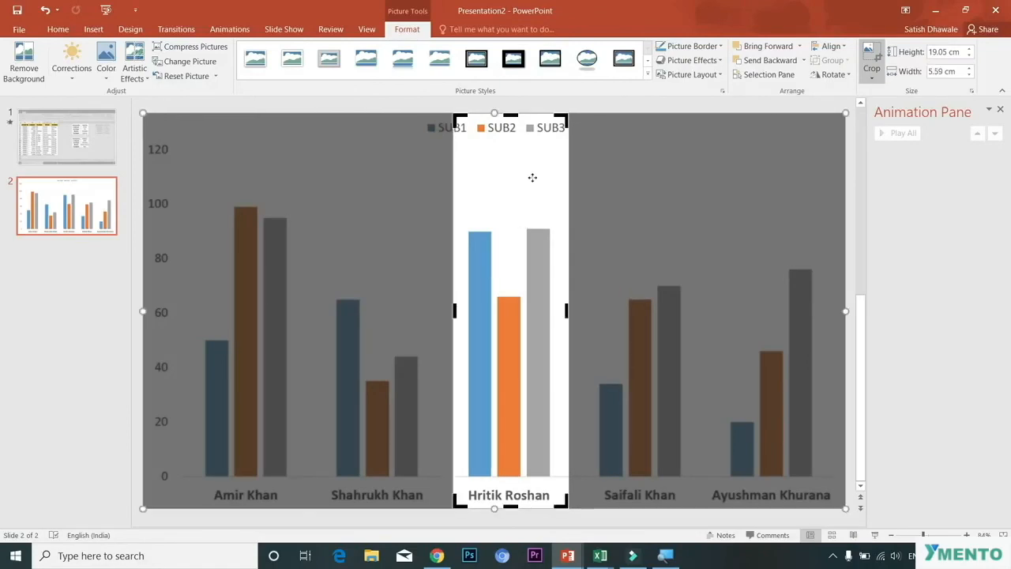
drag(513, 116, 514, 167)
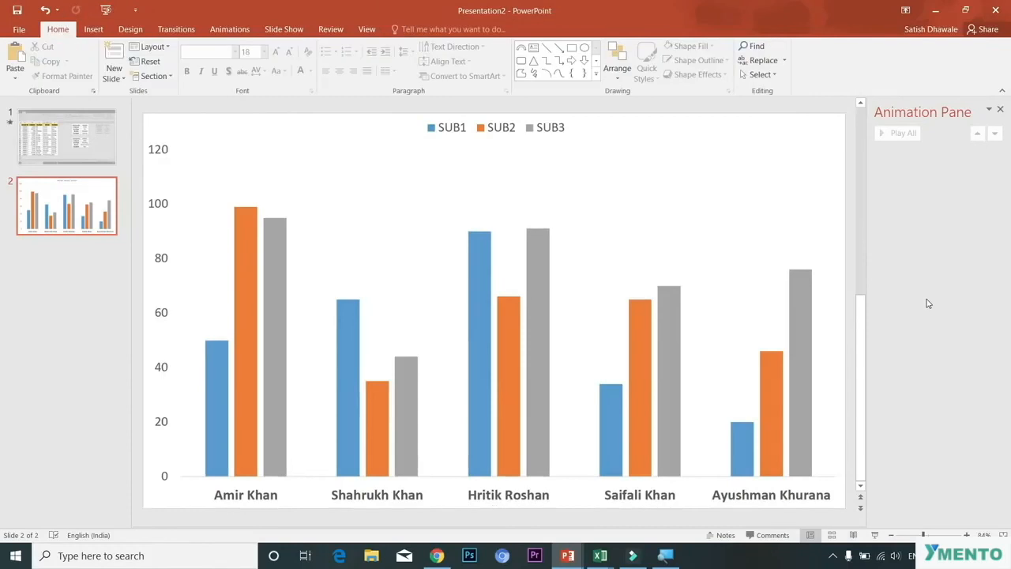
Step: Recolor the full chart picture to a washed-out grey
click(263, 203)
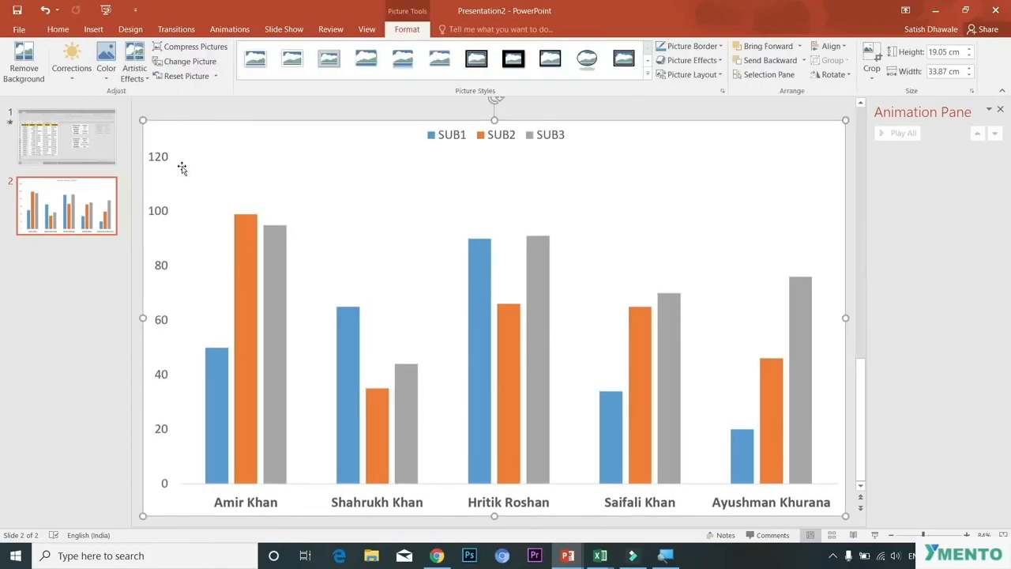
click(105, 61)
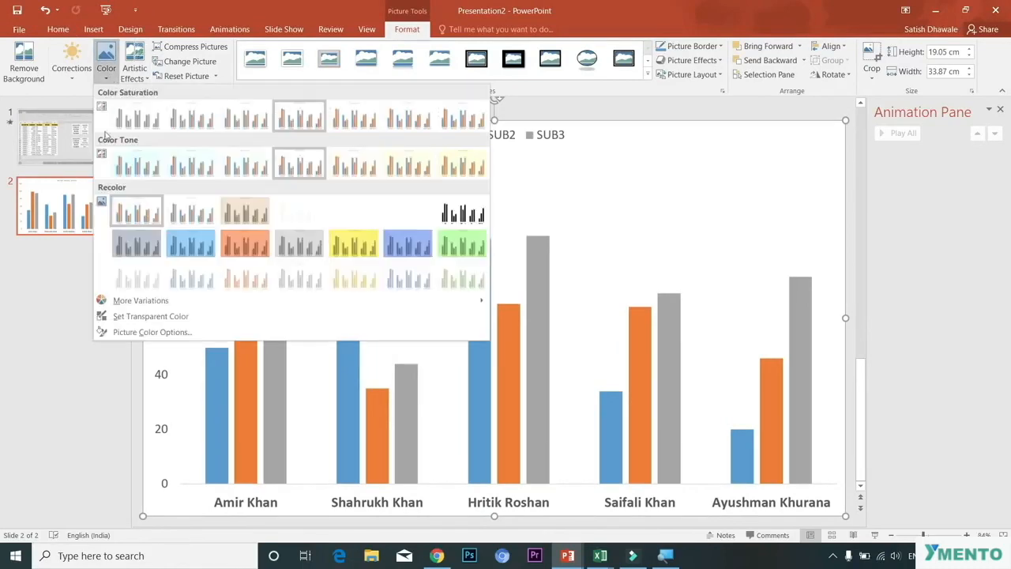
click(132, 284)
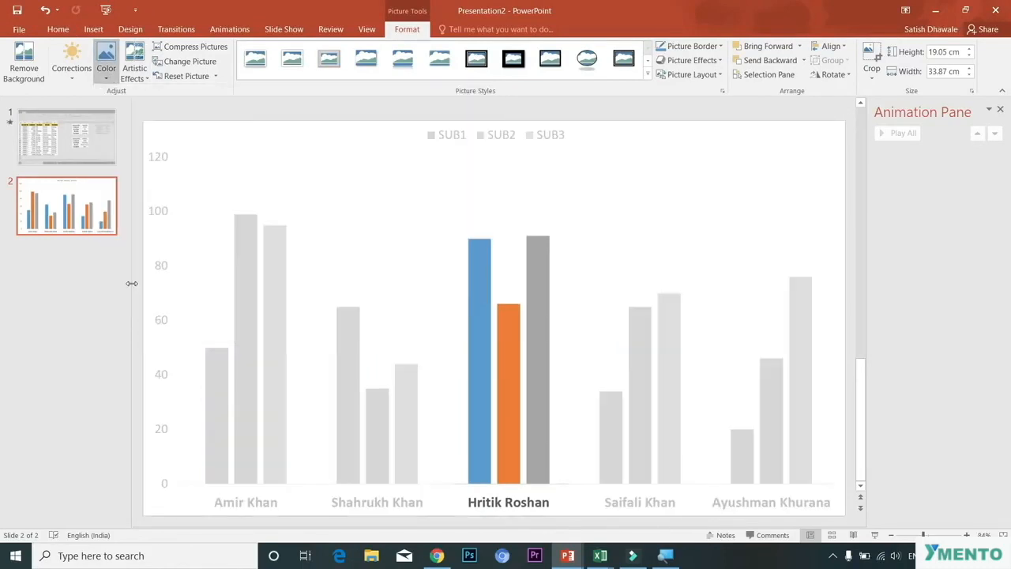
Step: Apply a Zoom entrance animation to the Hritik Roshan picture and undo it
click(525, 379)
scroll(525, 379, down, 1)
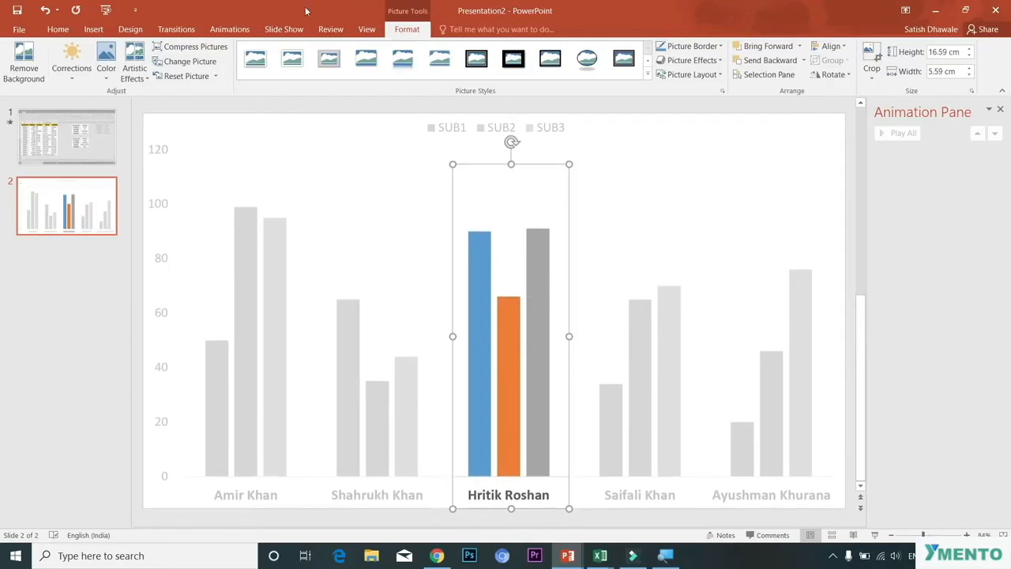
click(229, 30)
click(705, 83)
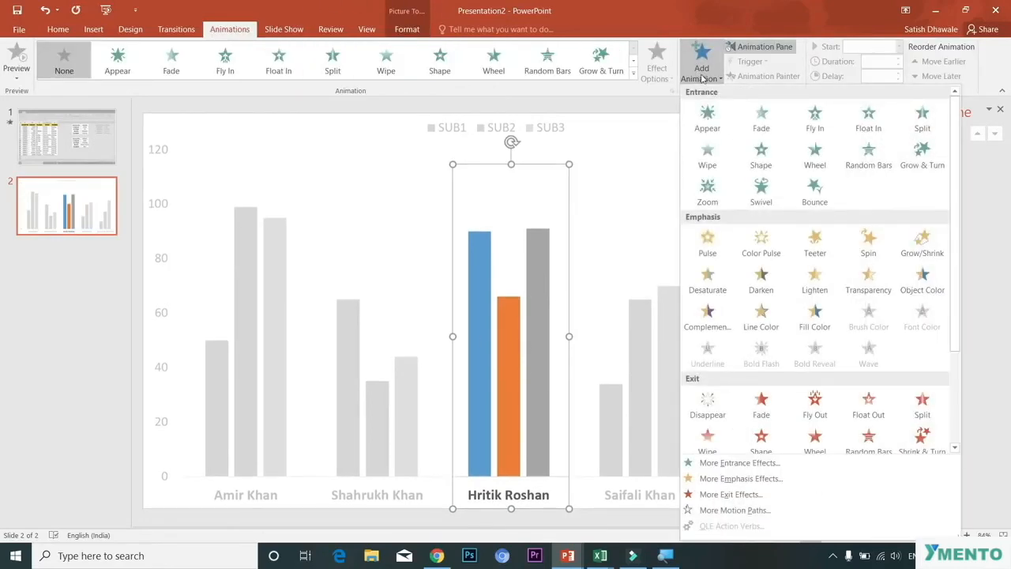
click(707, 194)
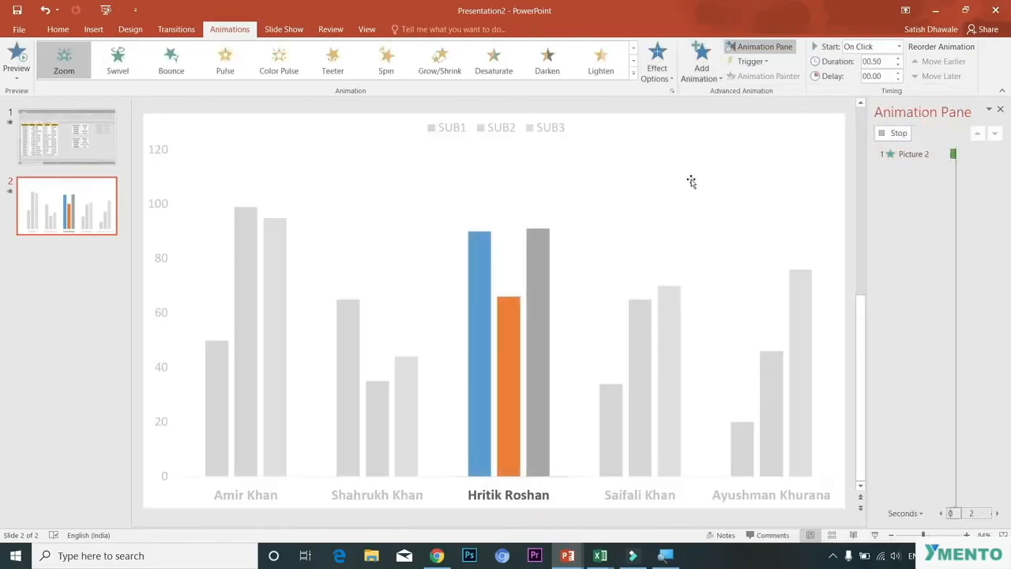
key(ctrl+z)
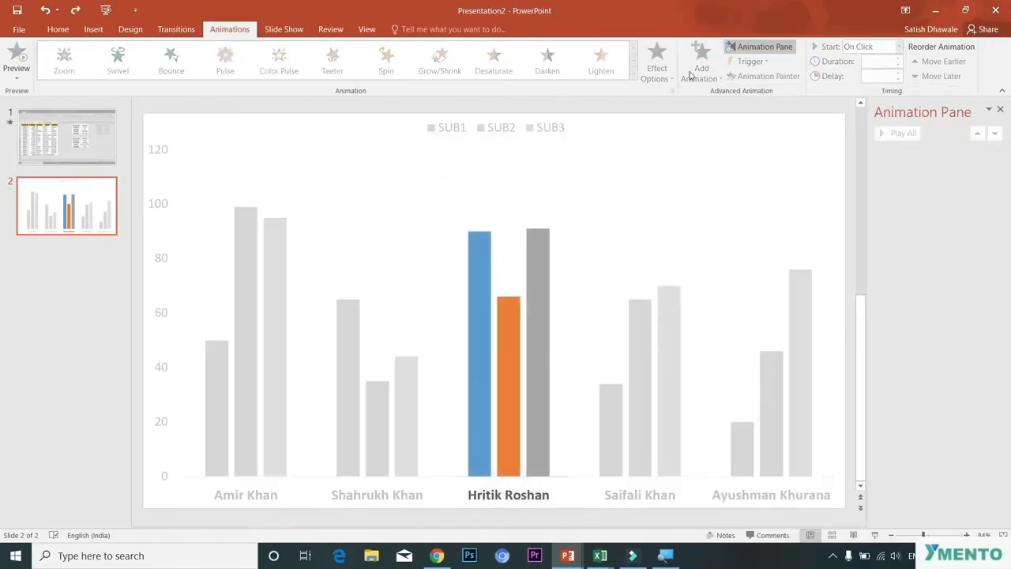
Step: Apply a Wipe entrance animation to the Hritik Roshan picture
click(538, 272)
click(700, 63)
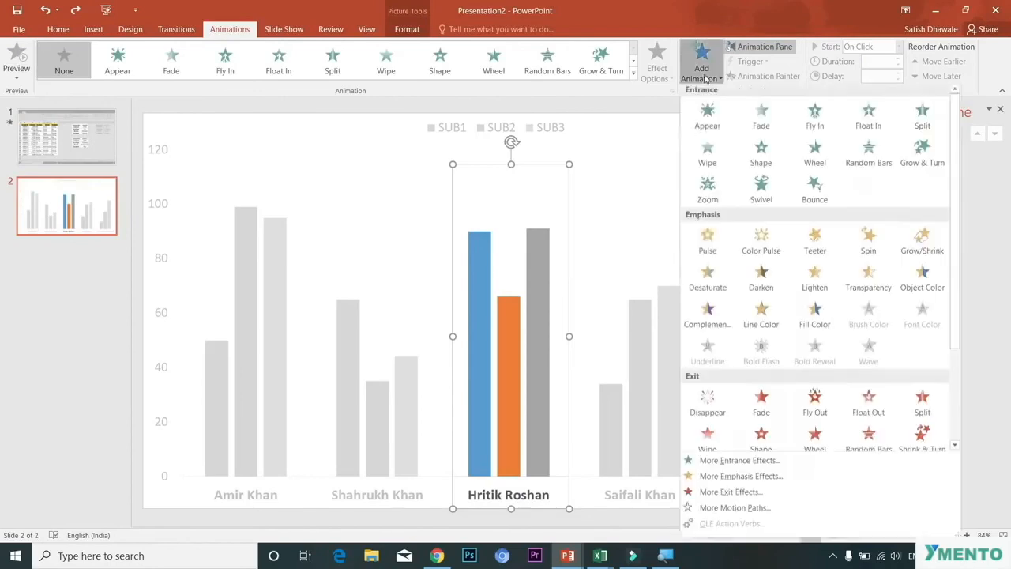
click(713, 162)
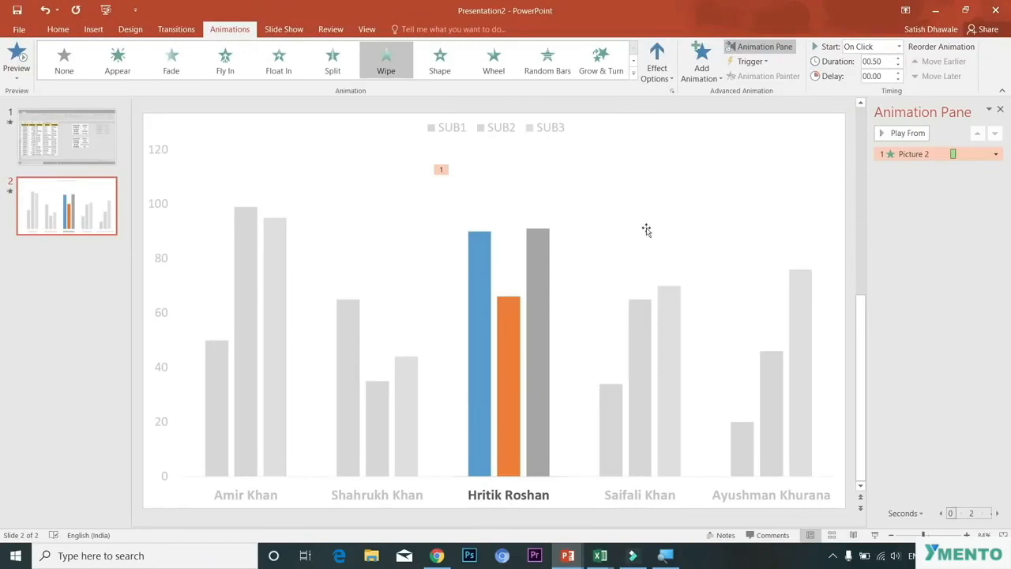
Step: Paste another copy of the greyed chart picture and crop it down to the Amir Khan bar group
click(397, 306)
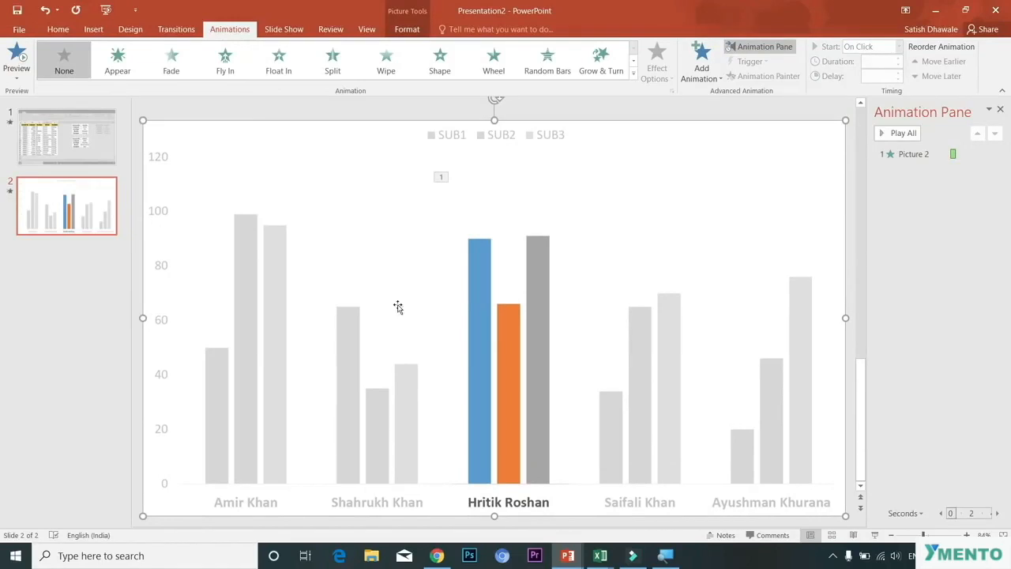
key(ctrl+v)
mouse_move(296, 276)
mouse_down()
mouse_move(288, 259)
mouse_move(294, 269)
mouse_up()
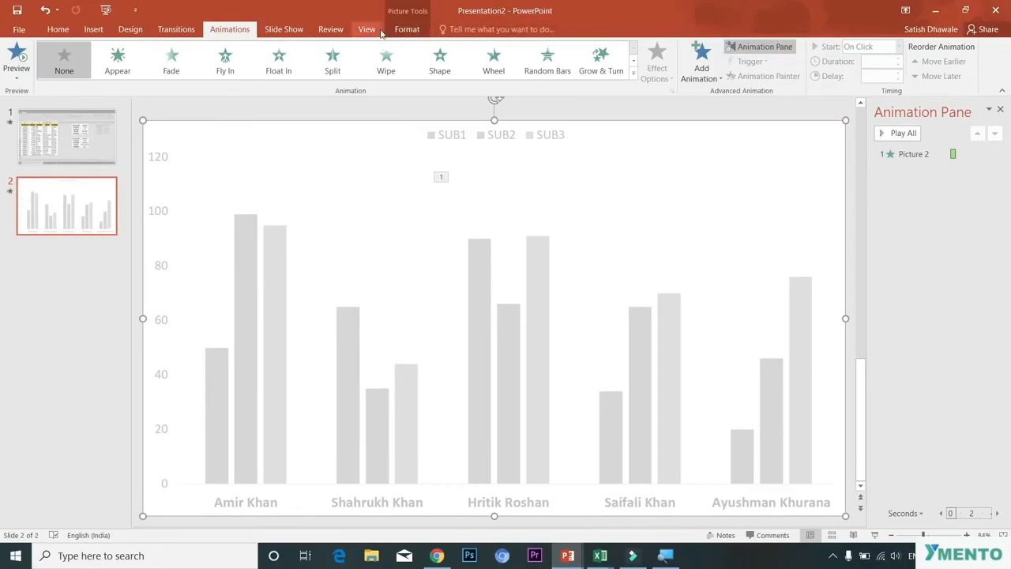
click(407, 30)
click(871, 60)
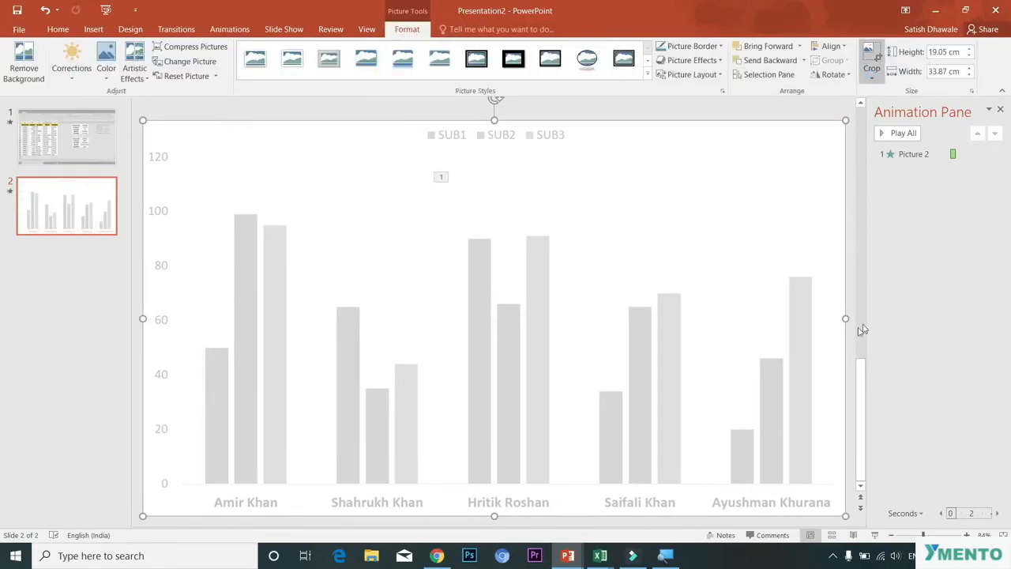
drag(843, 311, 304, 327)
drag(144, 311, 190, 311)
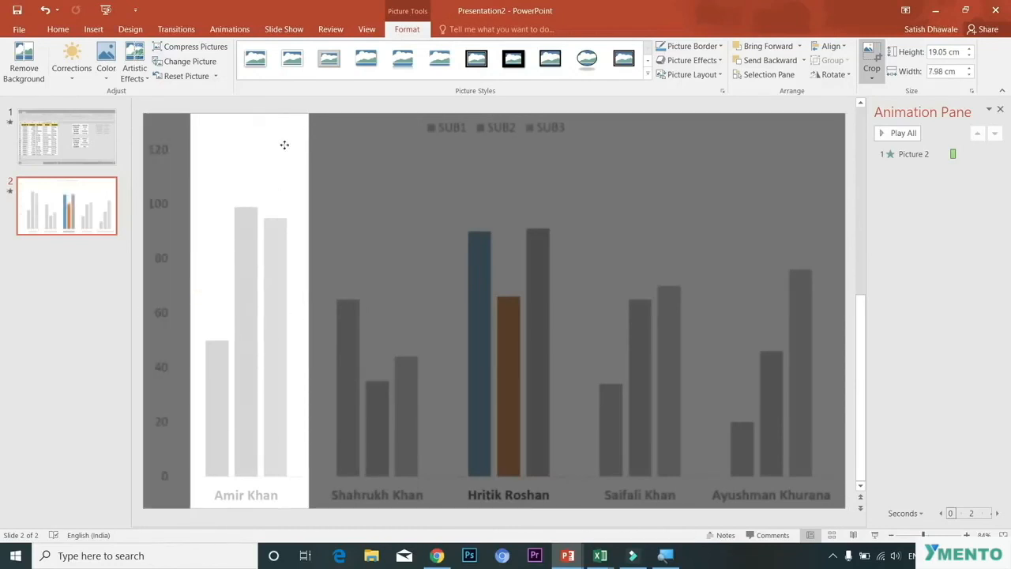
drag(249, 126, 251, 168)
click(548, 289)
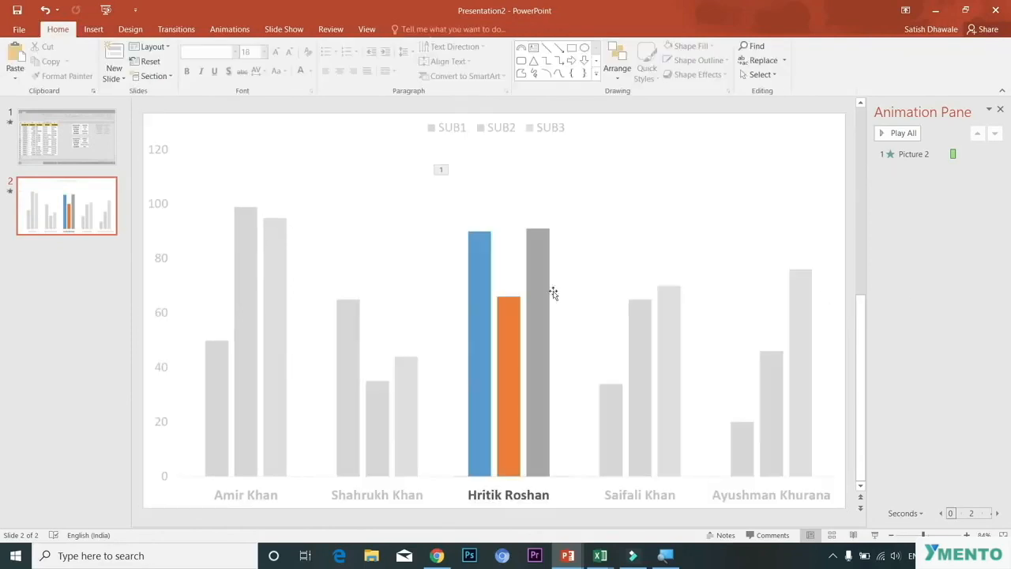
Step: Reset the colours of the Amir Khan picture
click(267, 296)
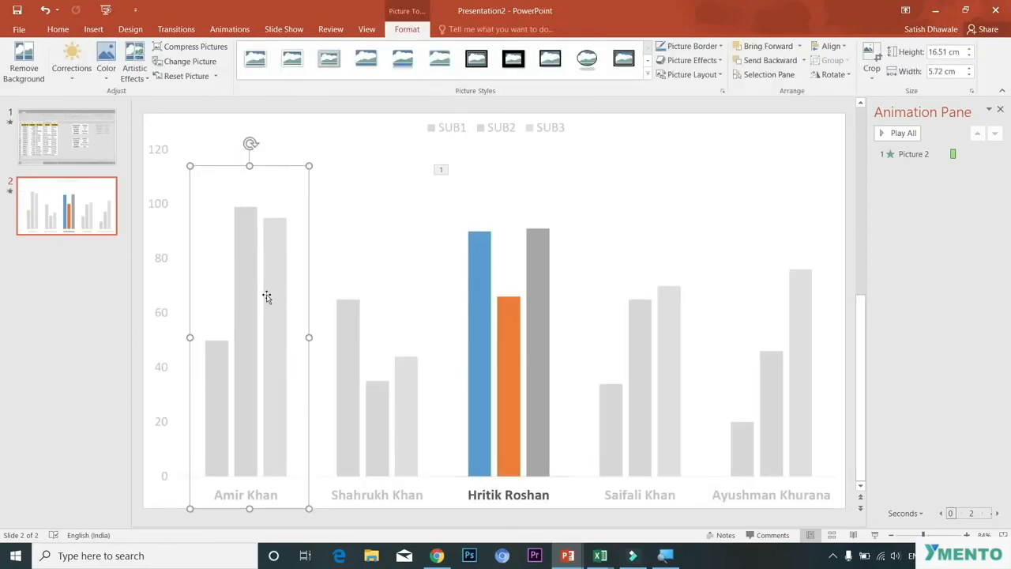
click(185, 77)
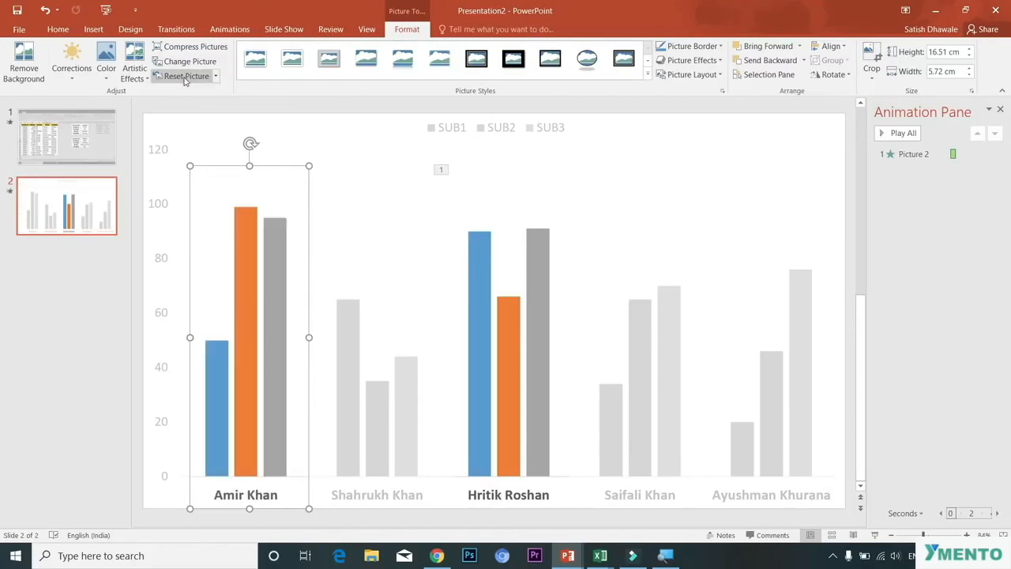
Step: Add a Wipe exit animation from the top to the Hritik Roshan picture
click(517, 300)
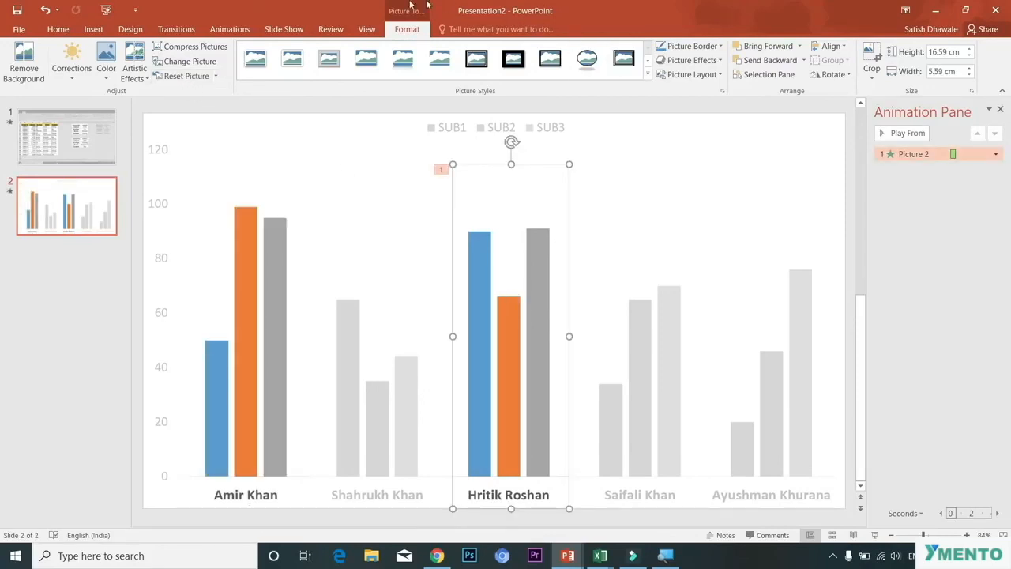
click(229, 29)
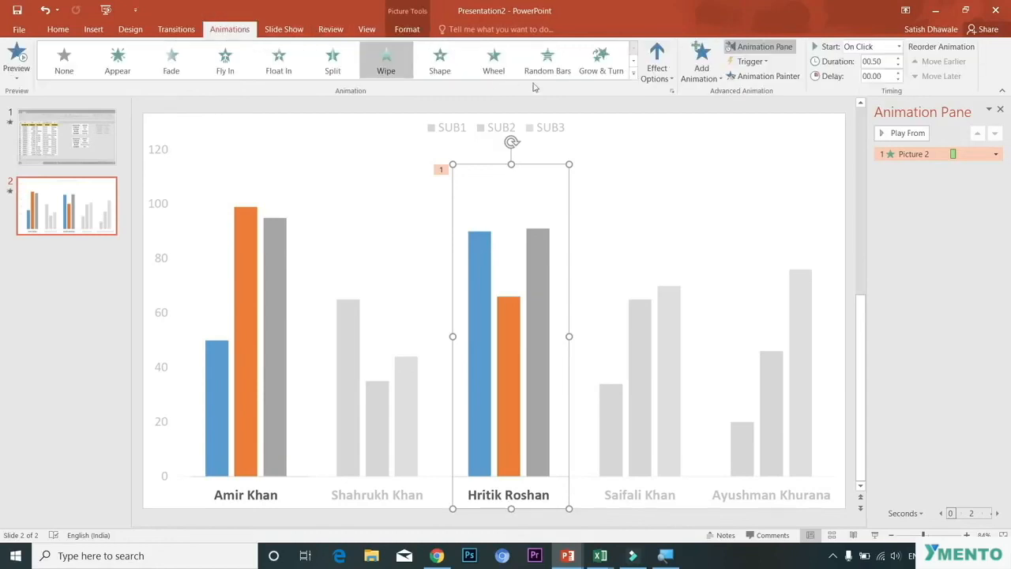
click(715, 79)
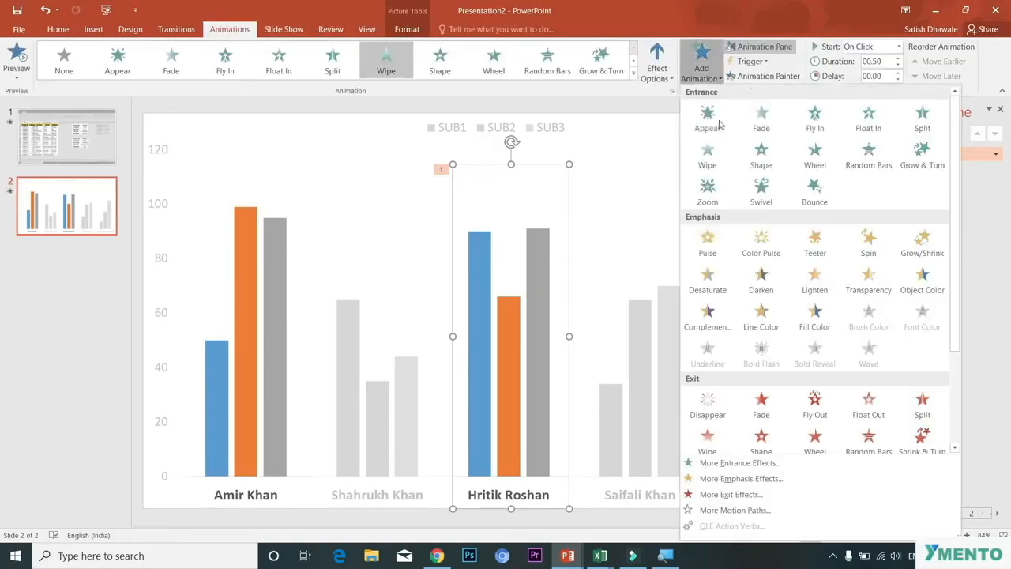
click(715, 439)
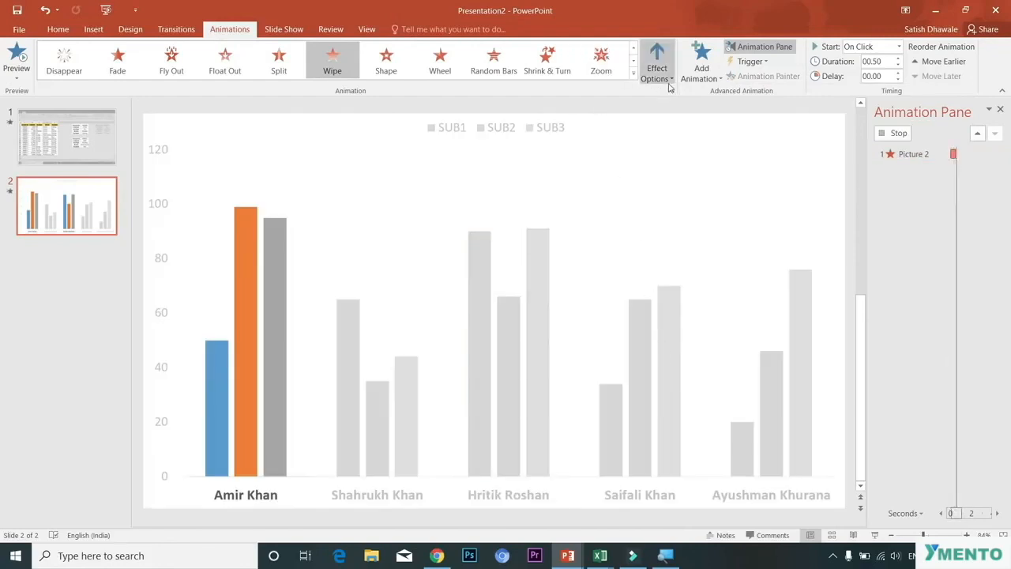
click(668, 82)
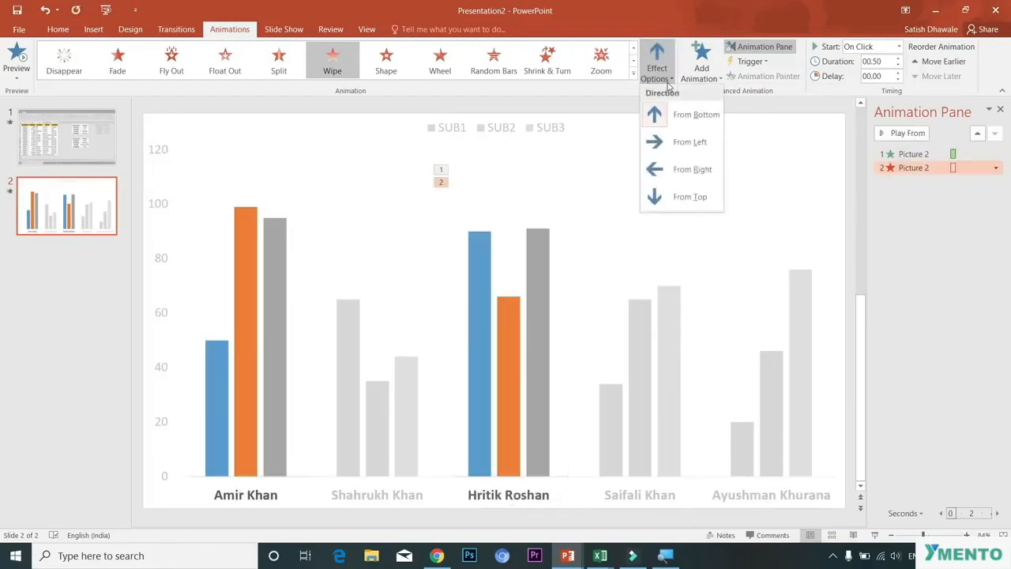
click(690, 198)
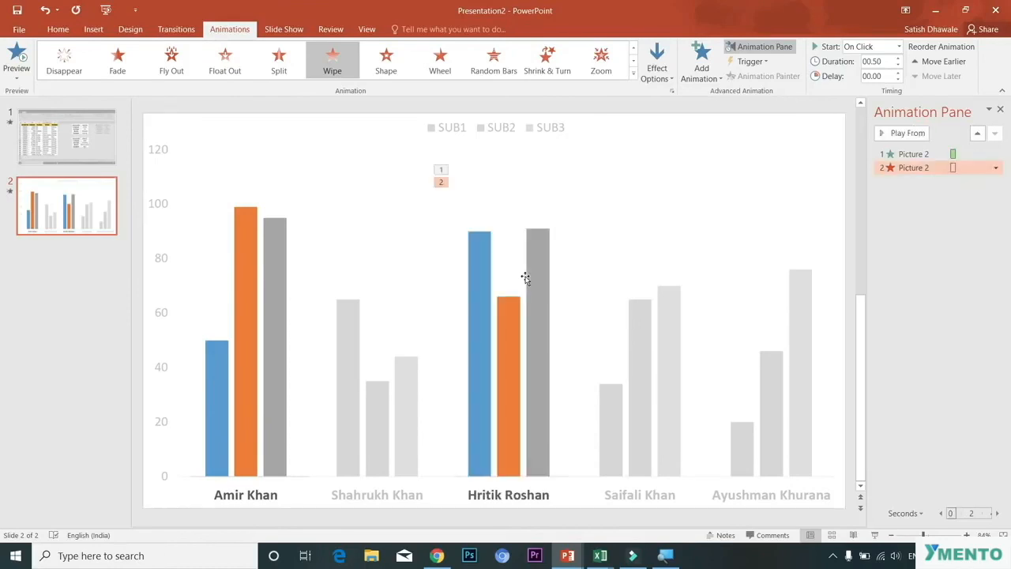
Step: Apply a Wipe entrance animation to the Amir Khan picture and set it to start with the previous animation
click(260, 276)
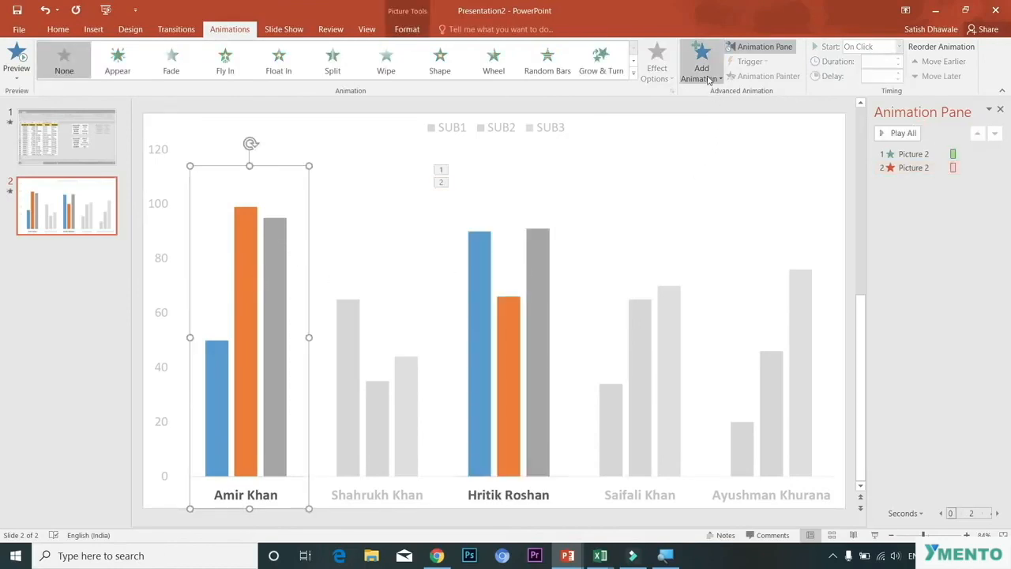
click(701, 71)
click(715, 160)
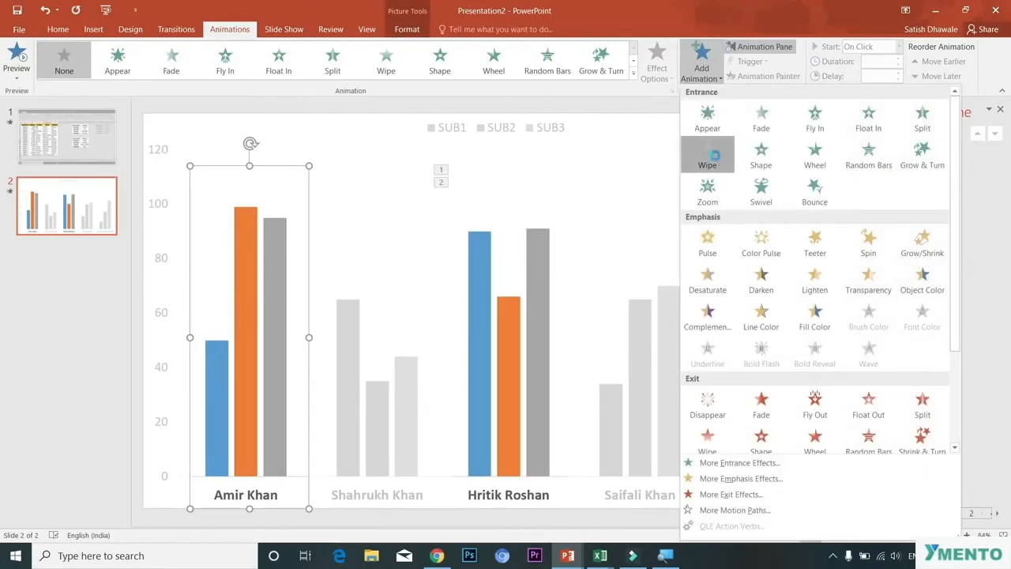
click(701, 62)
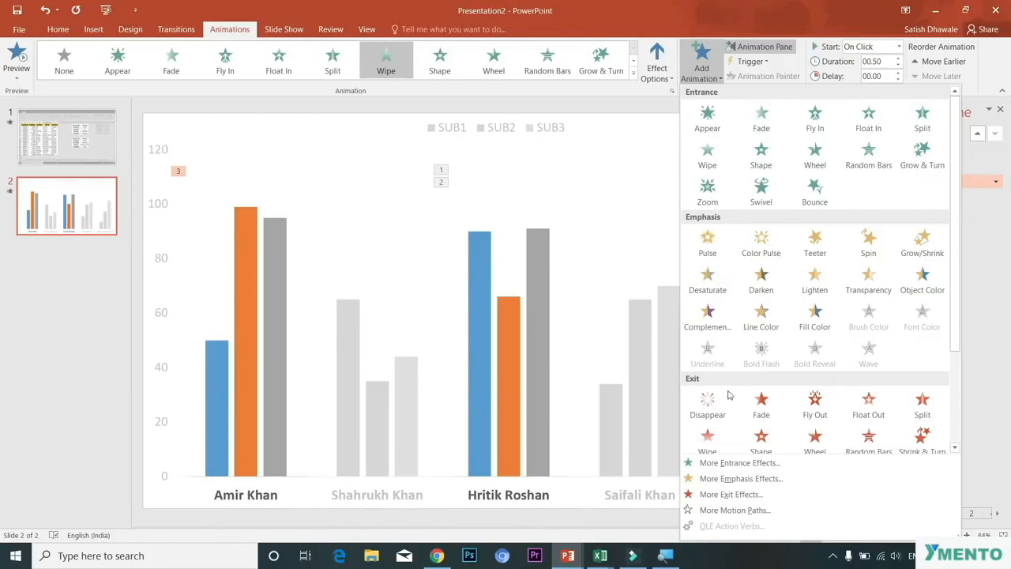
click(979, 285)
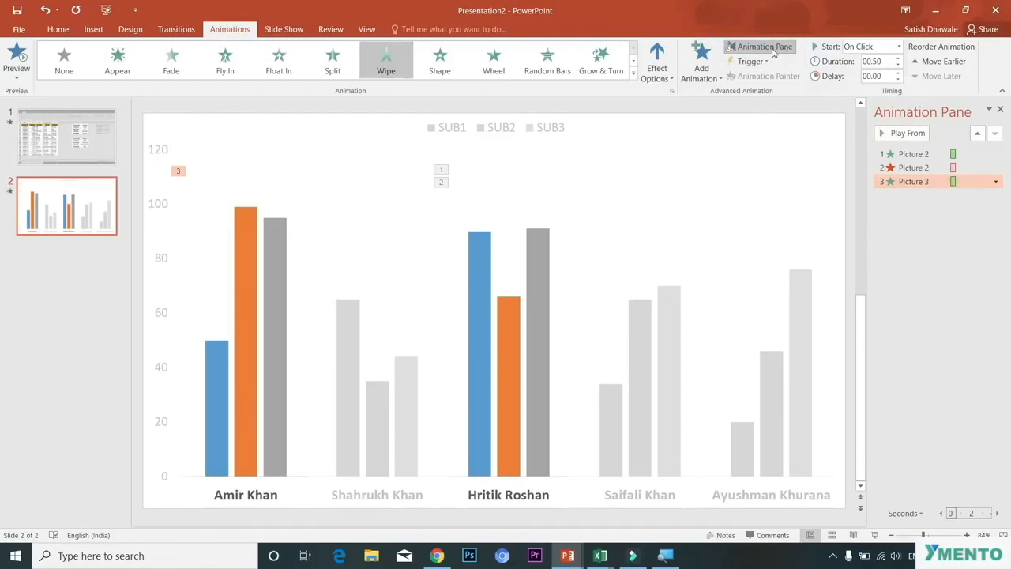
click(995, 181)
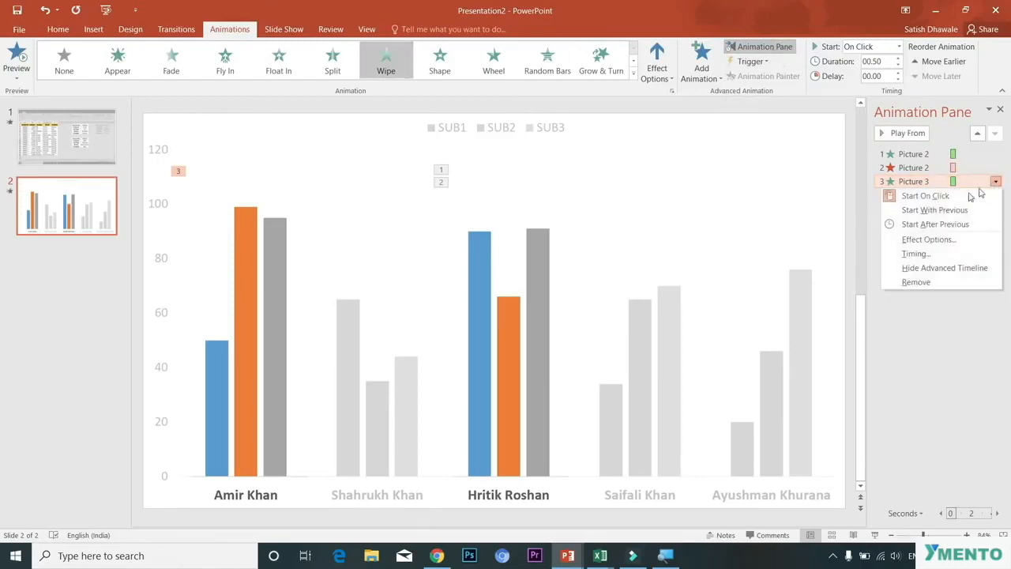
click(934, 210)
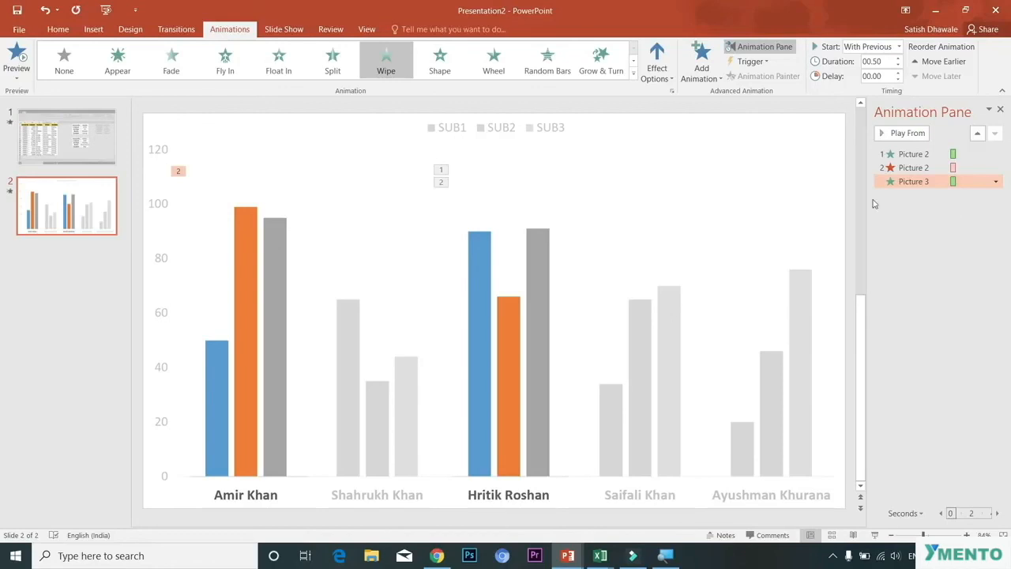
Step: Start a slide show to preview the animations
click(272, 33)
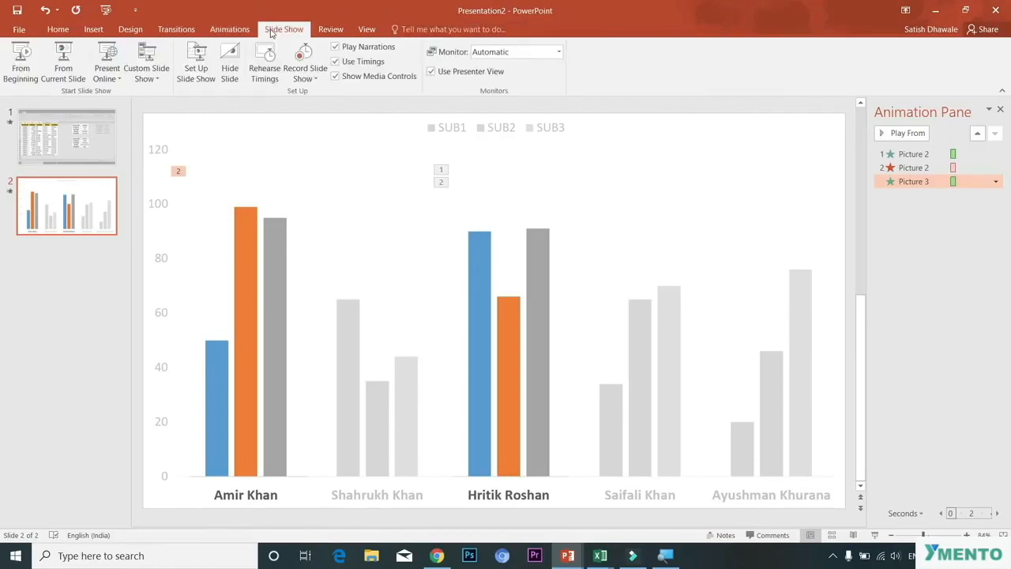